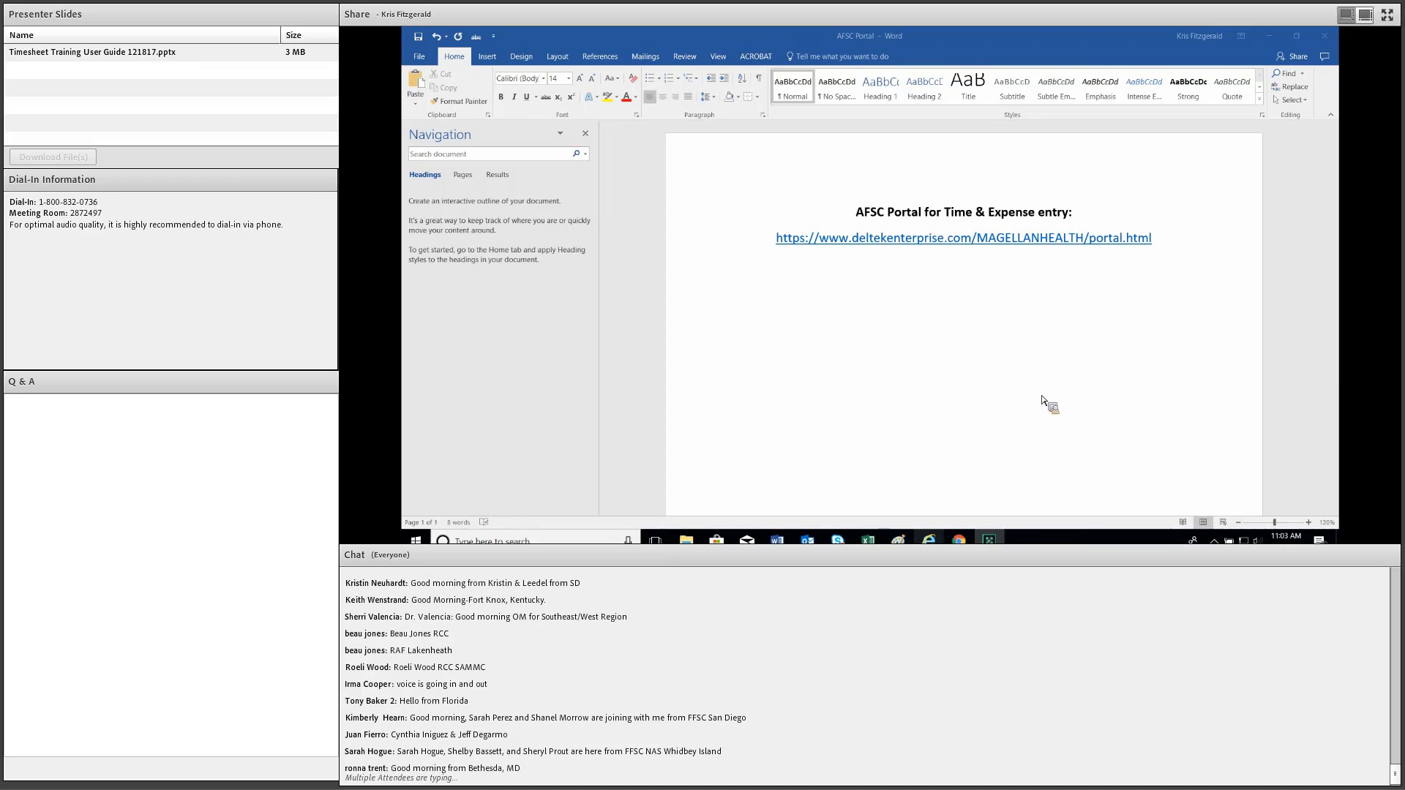
Follow the AFSC Portal link from the Word document to reach the Deltek Enterprise Portal.
{"action": "key", "text": "alt+Tab"}
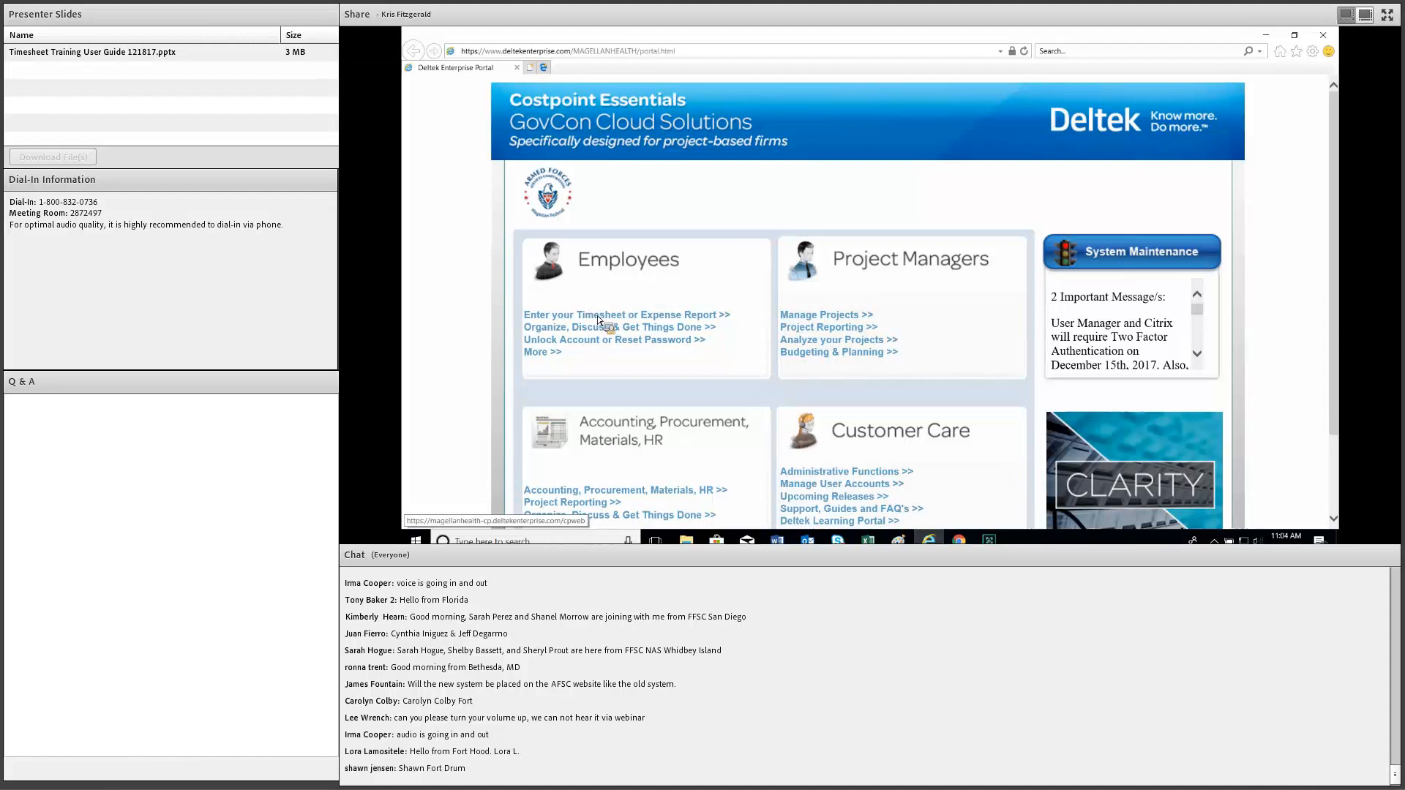
Open the timesheet and expense login and enter the username.
{"action": "left_click", "coordinate": [654, 314]}
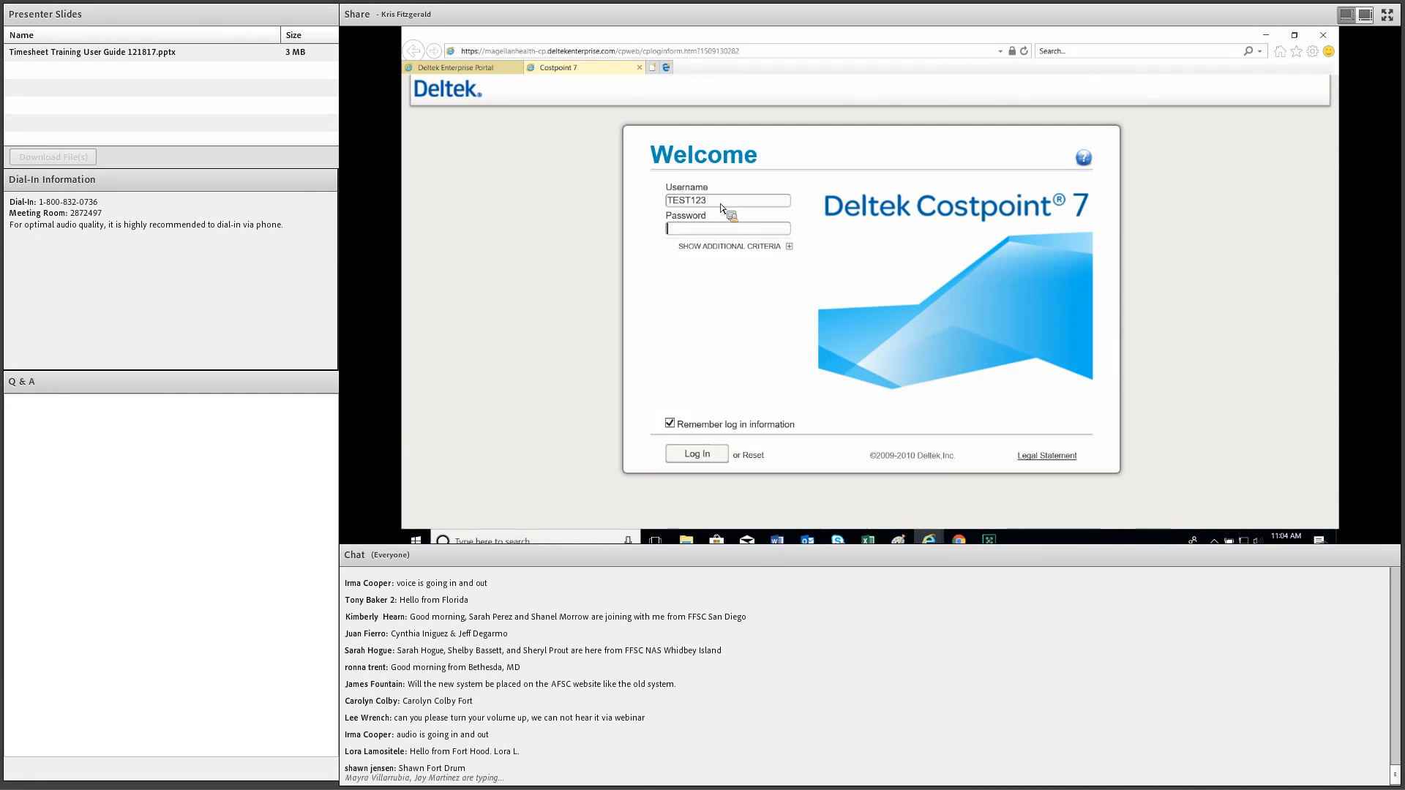
{"action": "key", "text": "shift+Tab"}
{"action": "type", "text": "47161"}
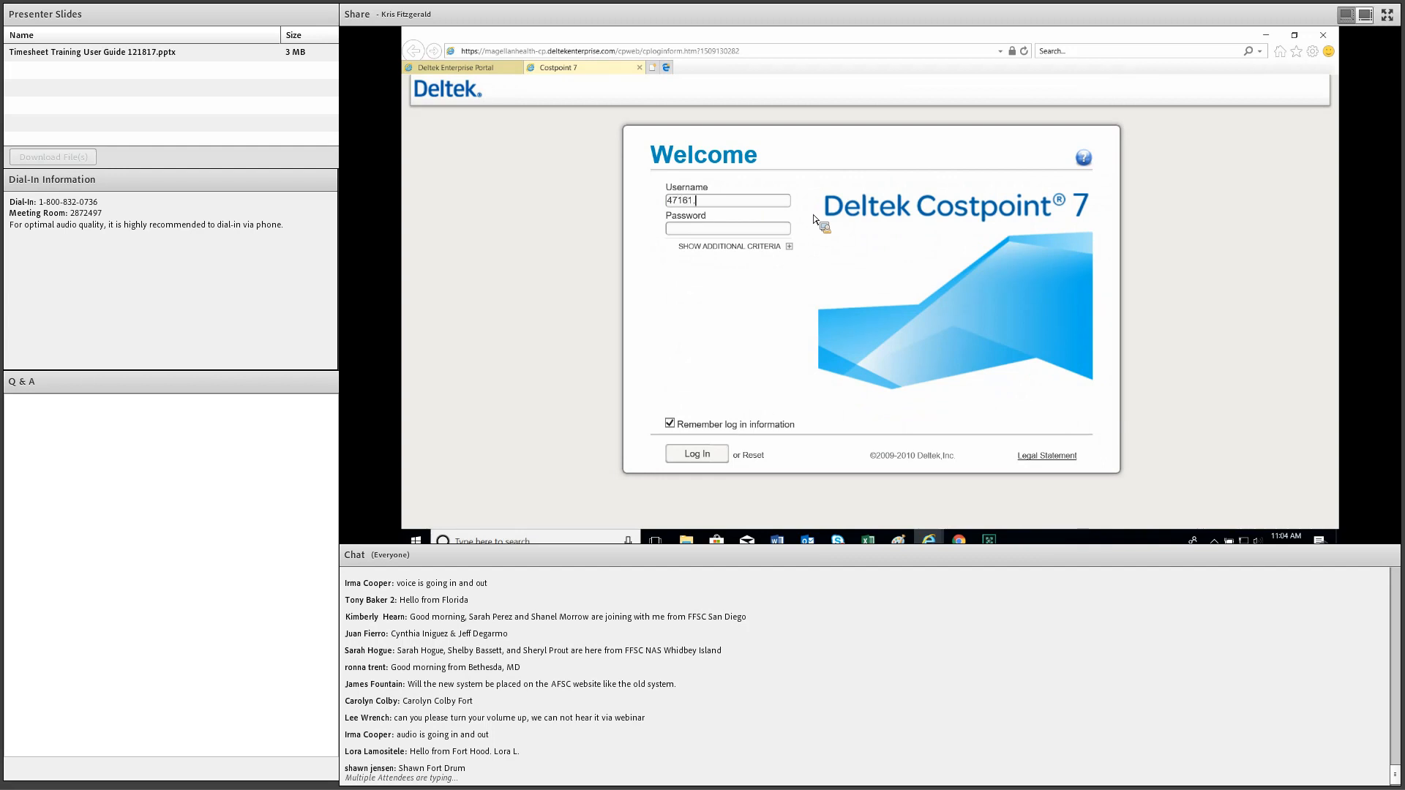
{"action": "type", "text": ".A"}
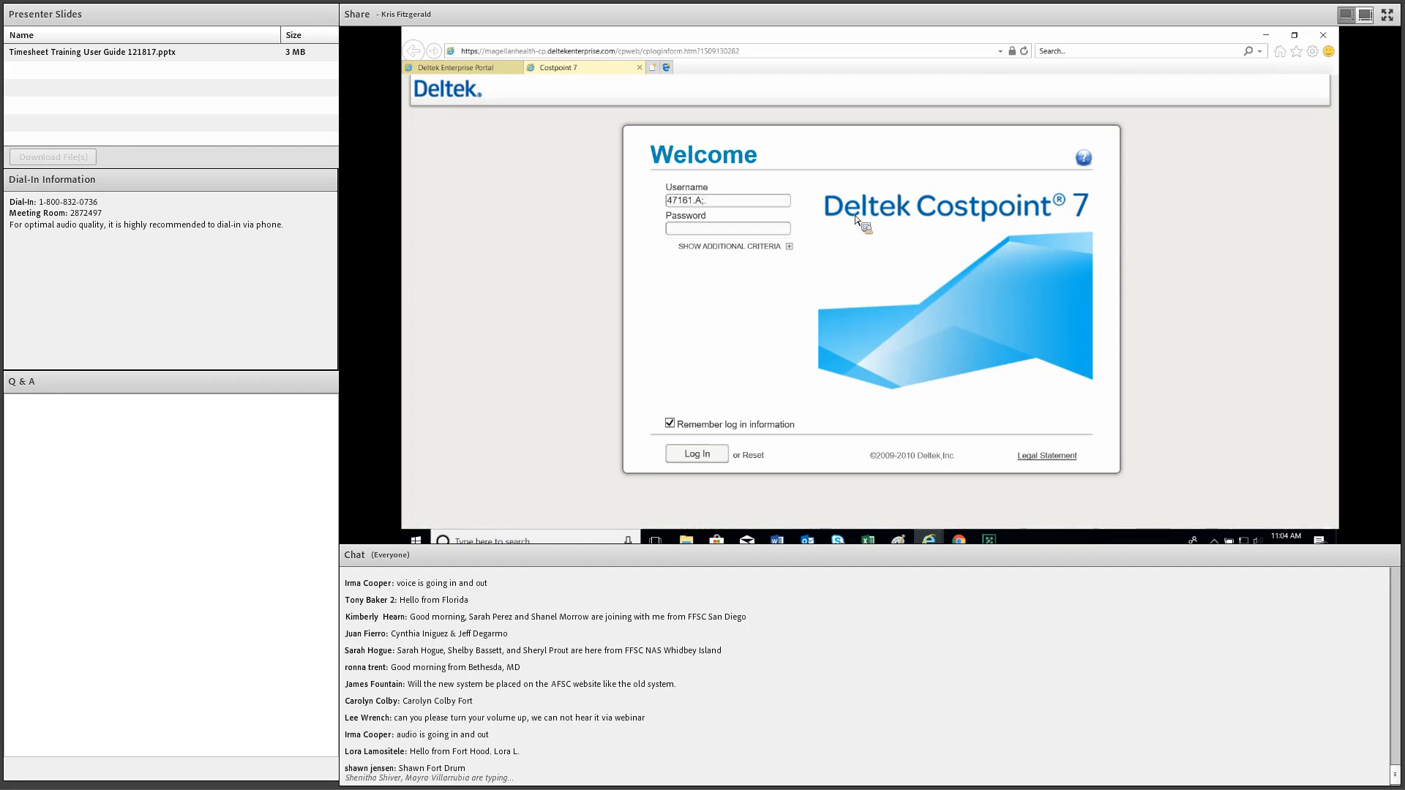
{"action": "type", "text": ".000123"}
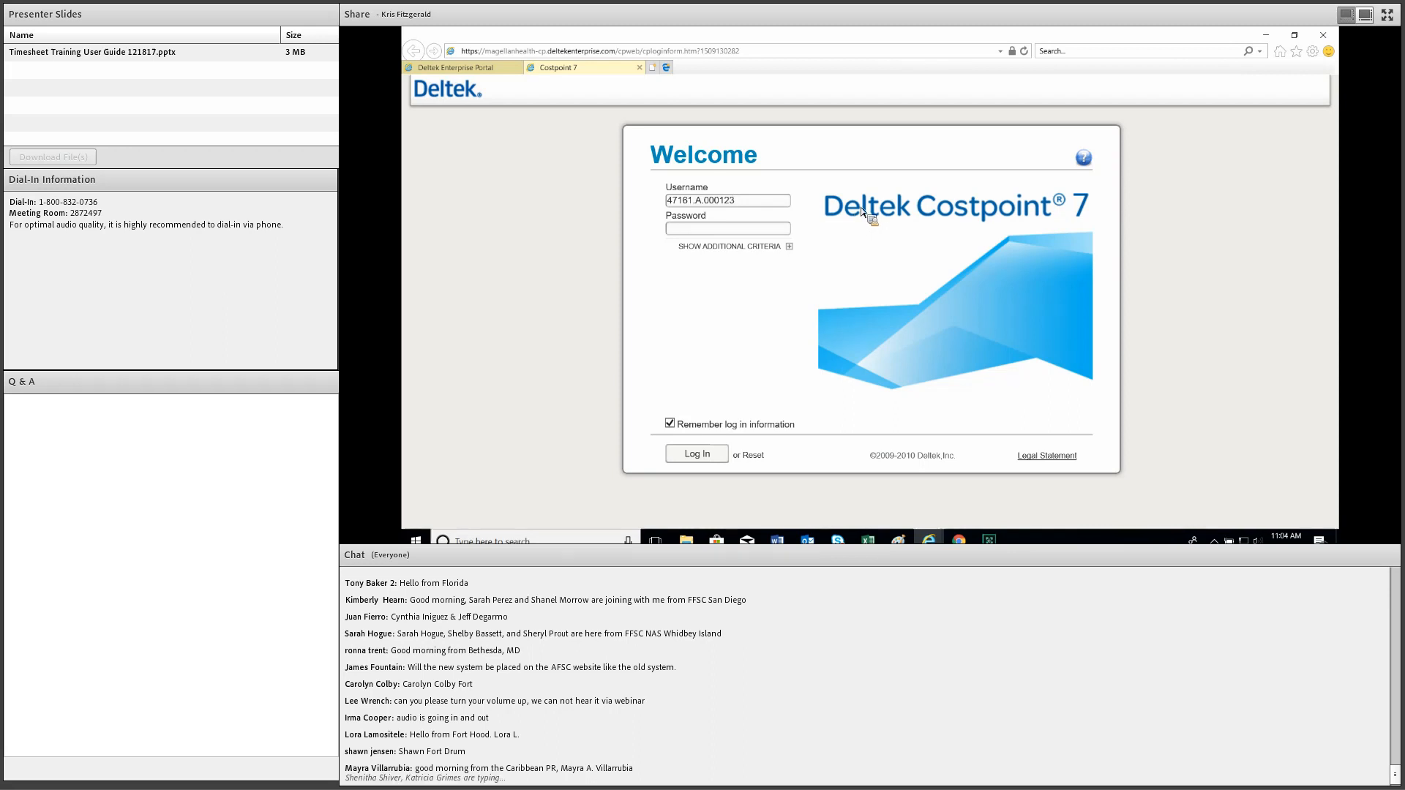
Replace the username and enter the account password.
{"action": "left_click", "coordinate": [757, 200]}
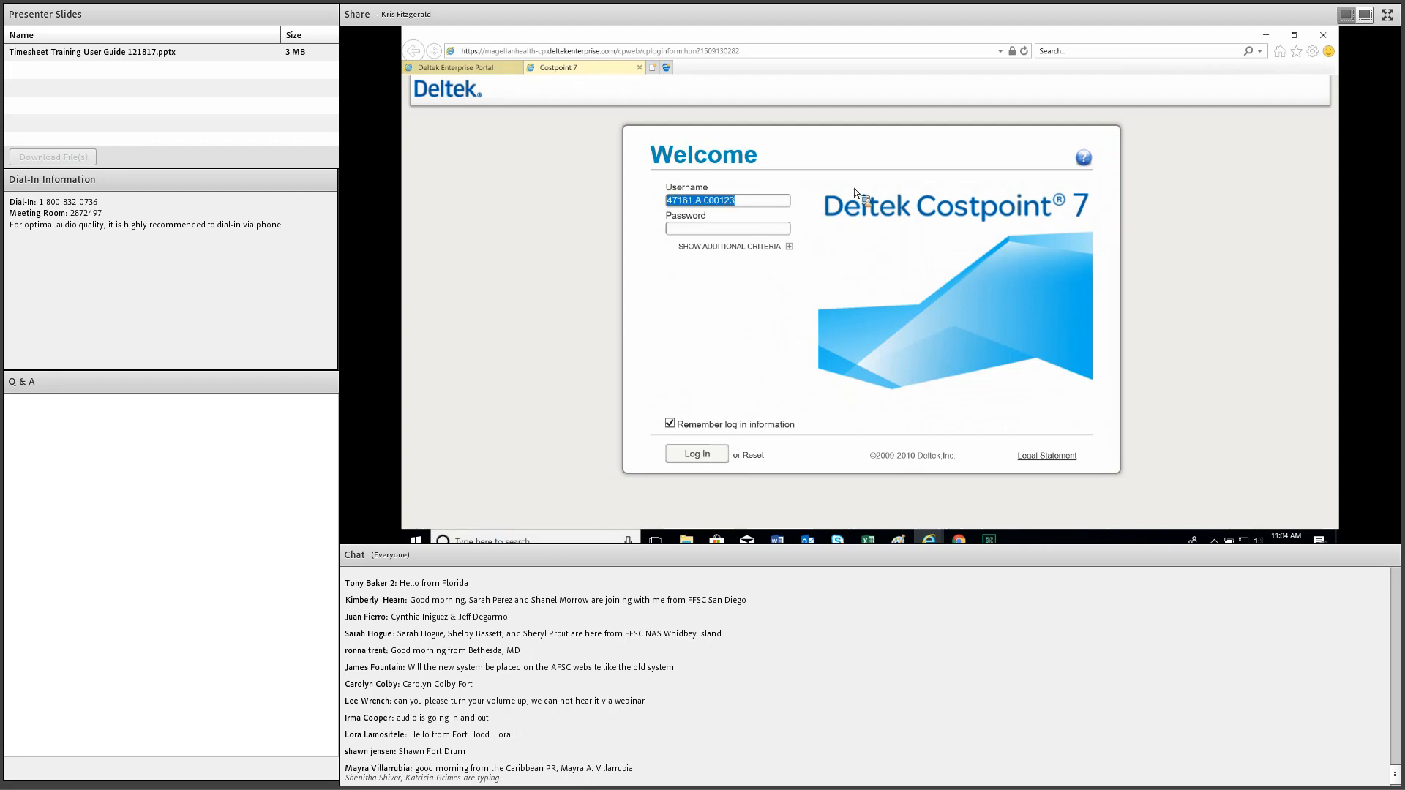
{"action": "type", "text": "TEST123"}
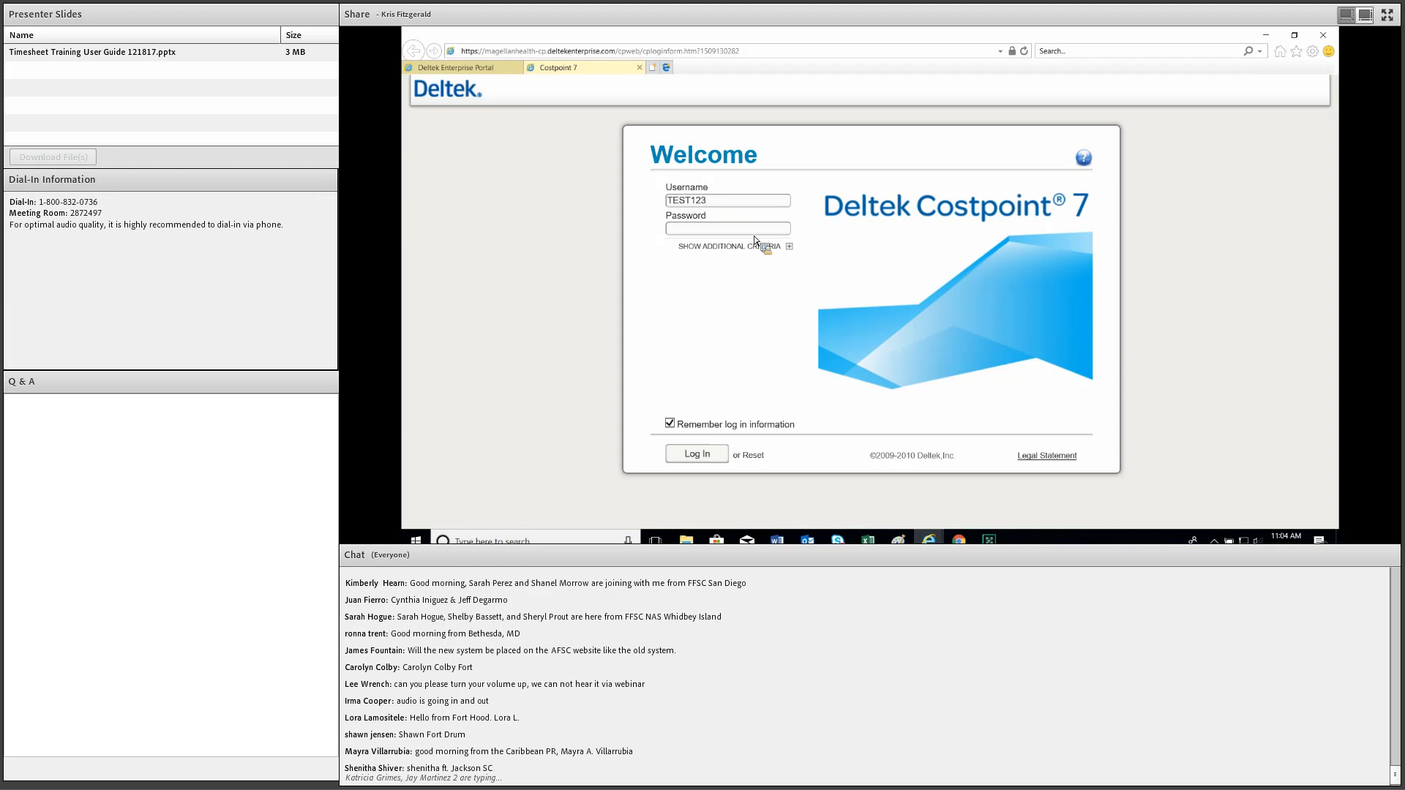
{"action": "type", "text": "***********"}
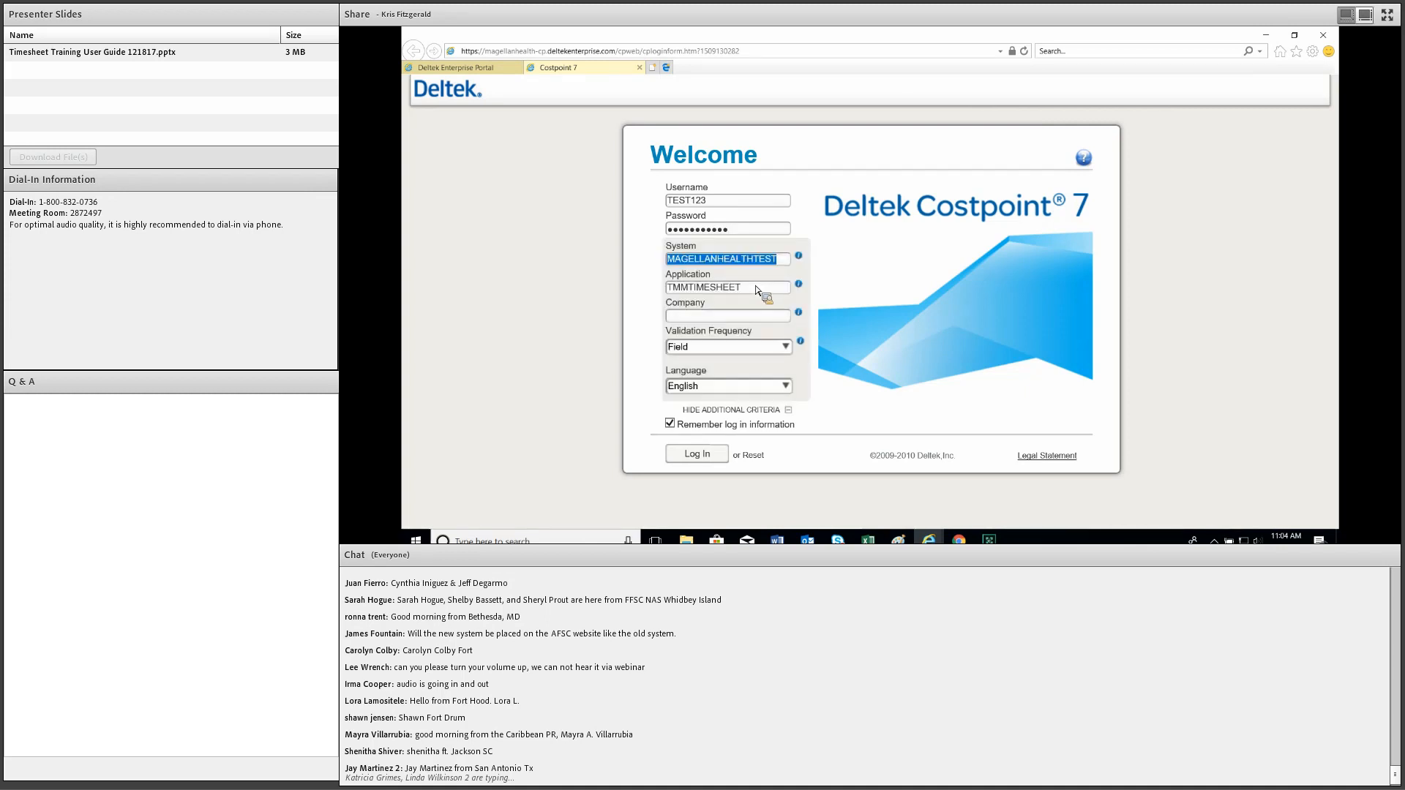
Empty the Application field and correct the System name to MAGELLANHEALTHTEST.
{"action": "left_click", "coordinate": [758, 290]}
{"action": "key", "text": "BackSpace"}
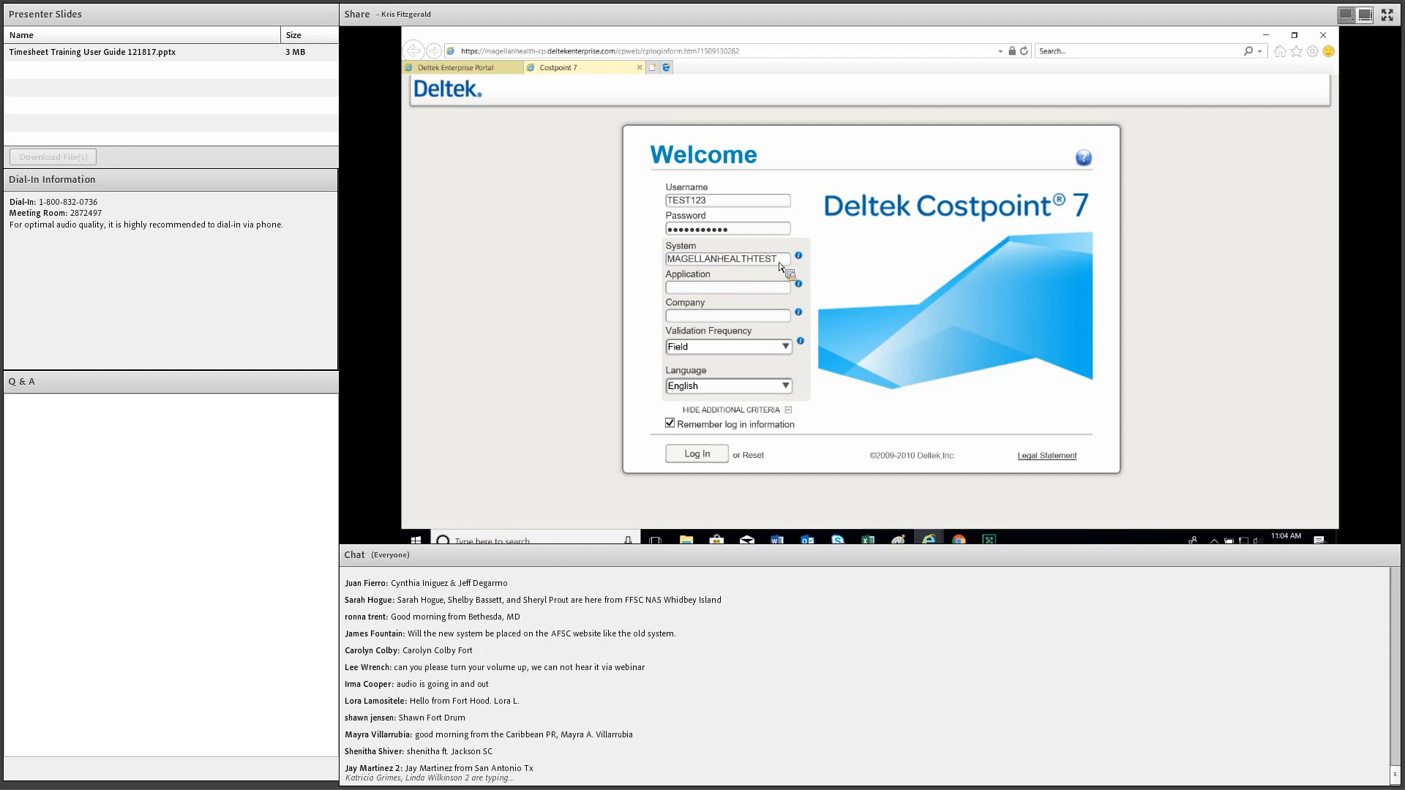
{"action": "left_click", "coordinate": [785, 262]}
{"action": "left_click", "coordinate": [786, 262]}
{"action": "key", "text": "BackSpace"}
{"action": "key", "text": "BackSpace"}
{"action": "key", "text": "BackSpace"}
{"action": "key", "text": "BackSpace"}
{"action": "type", "text": "CONFIG"}
{"action": "key", "text": "BackSpace"}
{"action": "key", "text": "BackSpace"}
{"action": "key", "text": "BackSpace"}
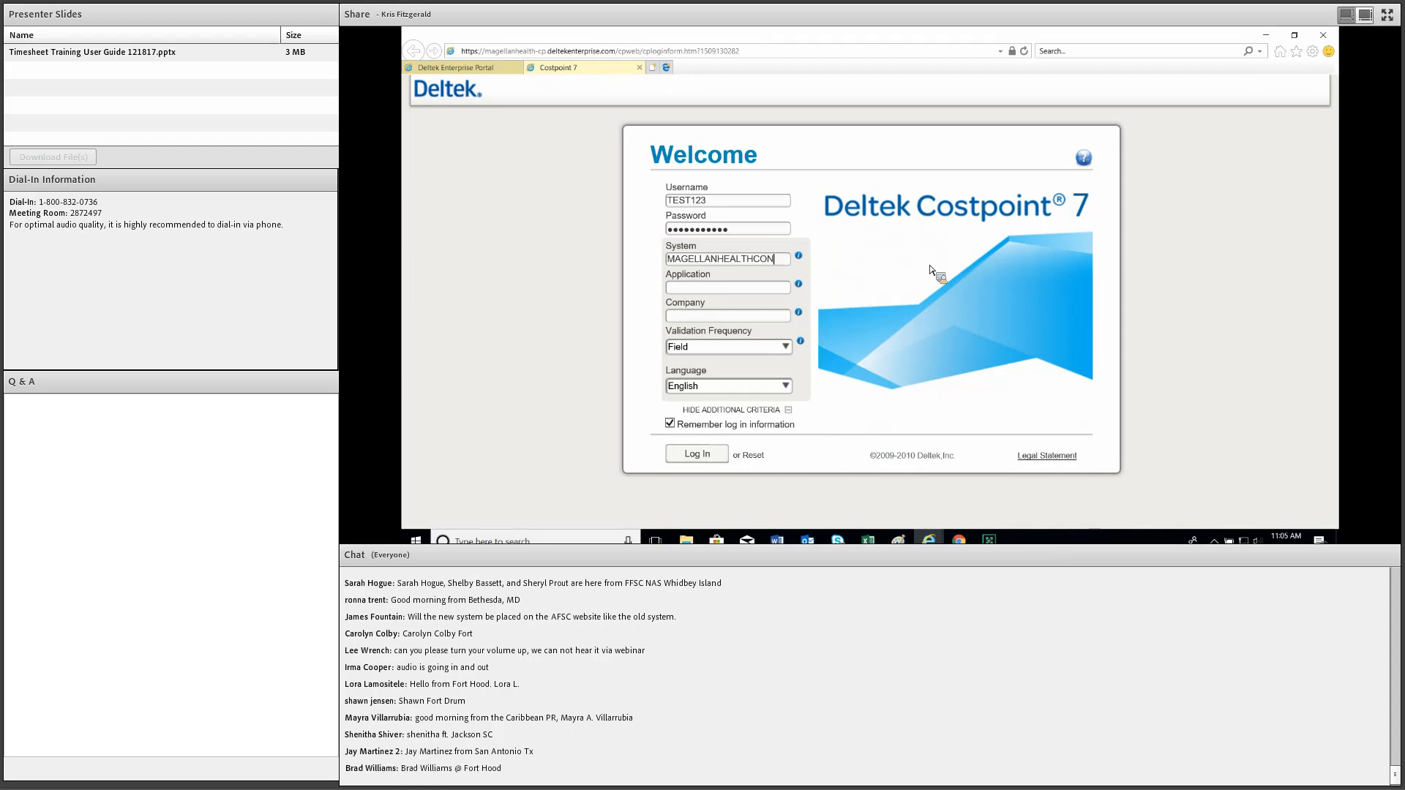
{"action": "key", "text": "BackSpace"}
{"action": "key", "text": "BackSpace"}
{"action": "key", "text": "BackSpace"}
{"action": "type", "text": "TEST"}
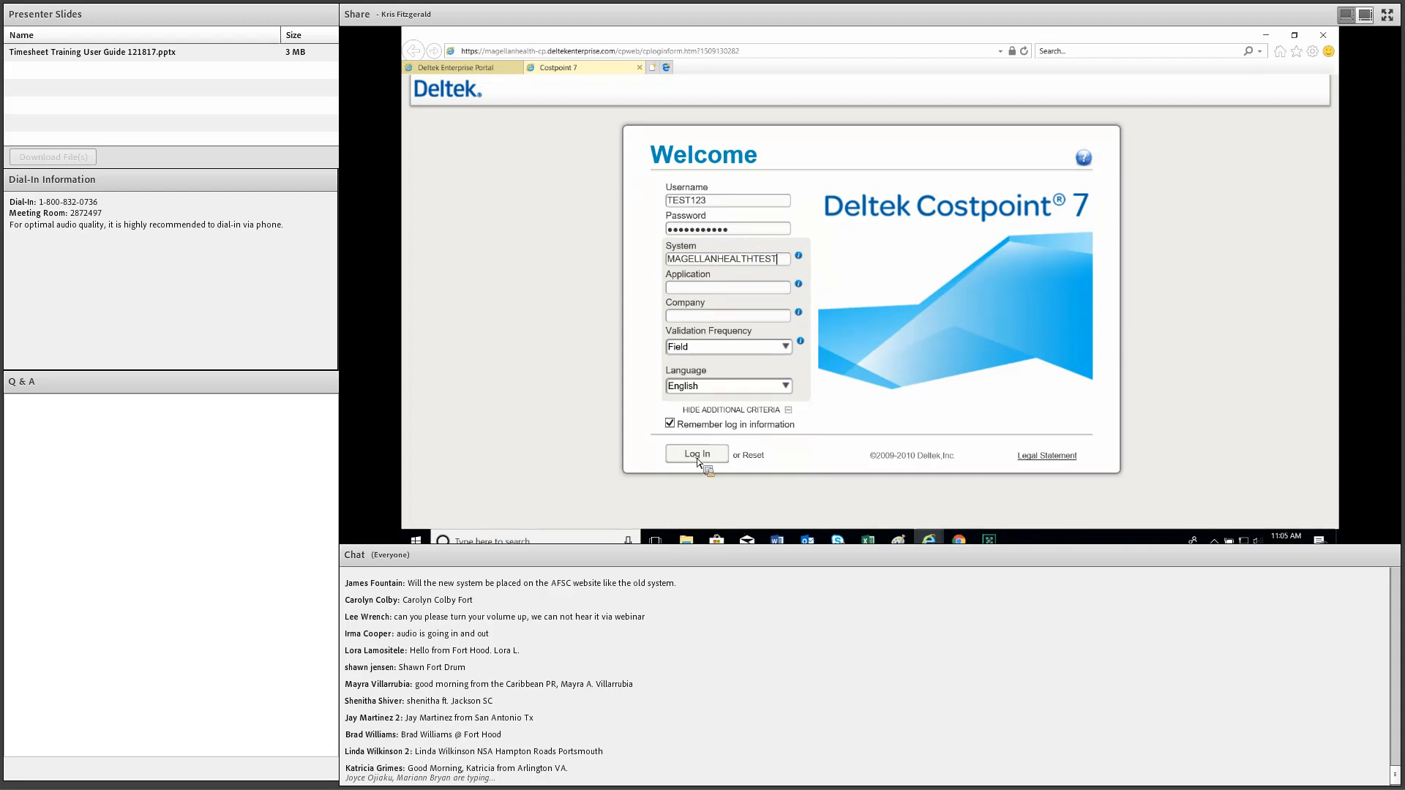
Log in and expand the Time & Expense application group.
{"action": "key", "text": "Return"}
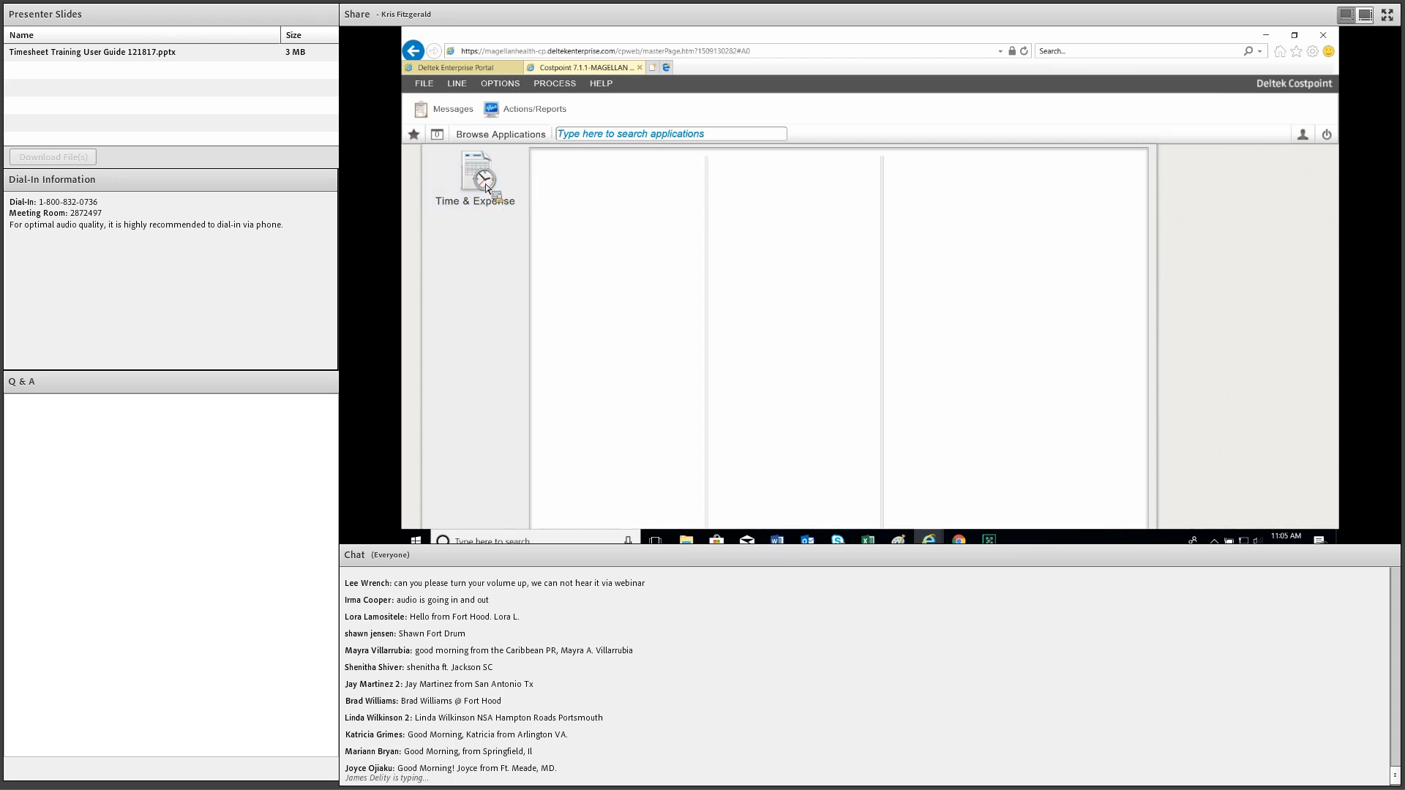
{"action": "left_click", "coordinate": [521, 194]}
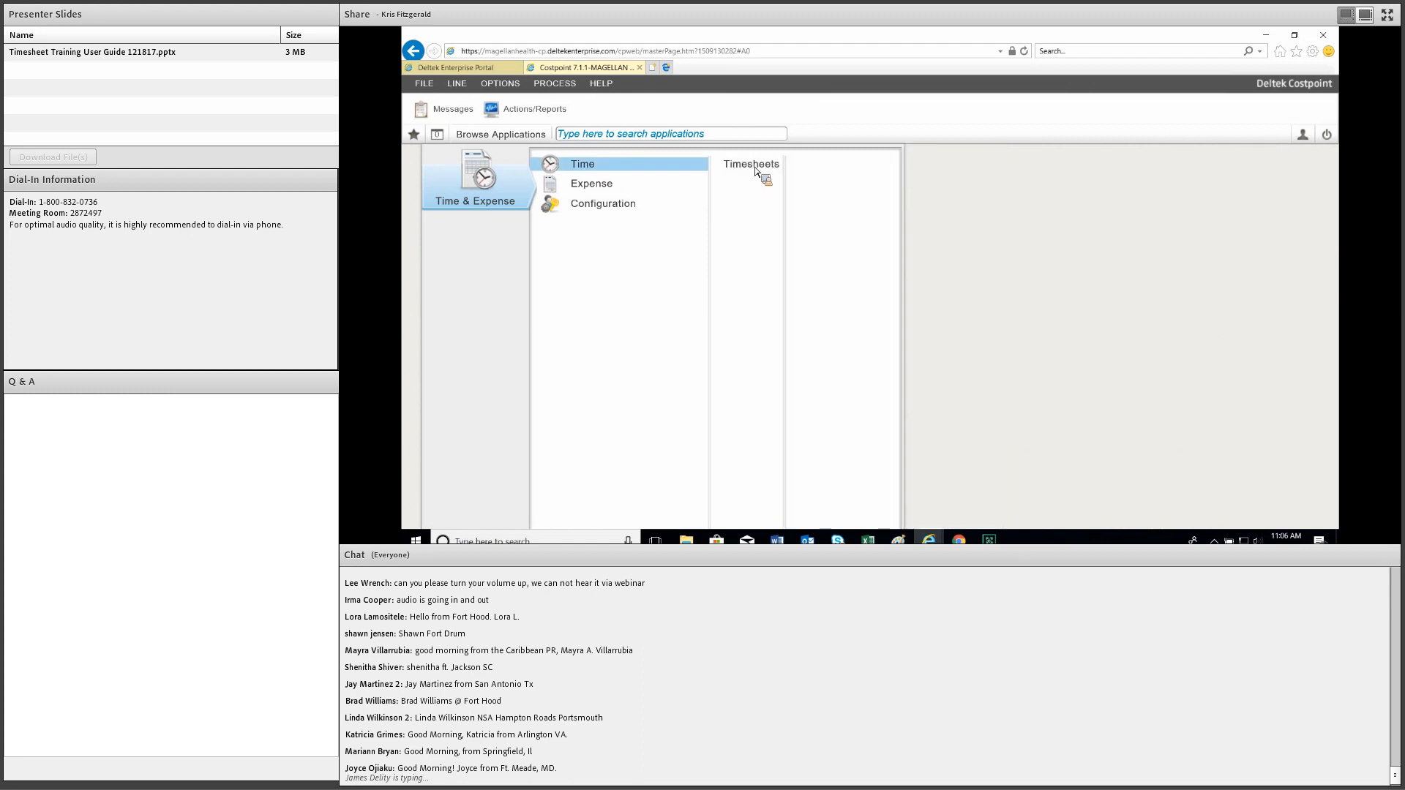
Open Manage Timesheets showing the open timesheet for period ending 12/31/2017.
{"action": "left_click", "coordinate": [753, 166]}
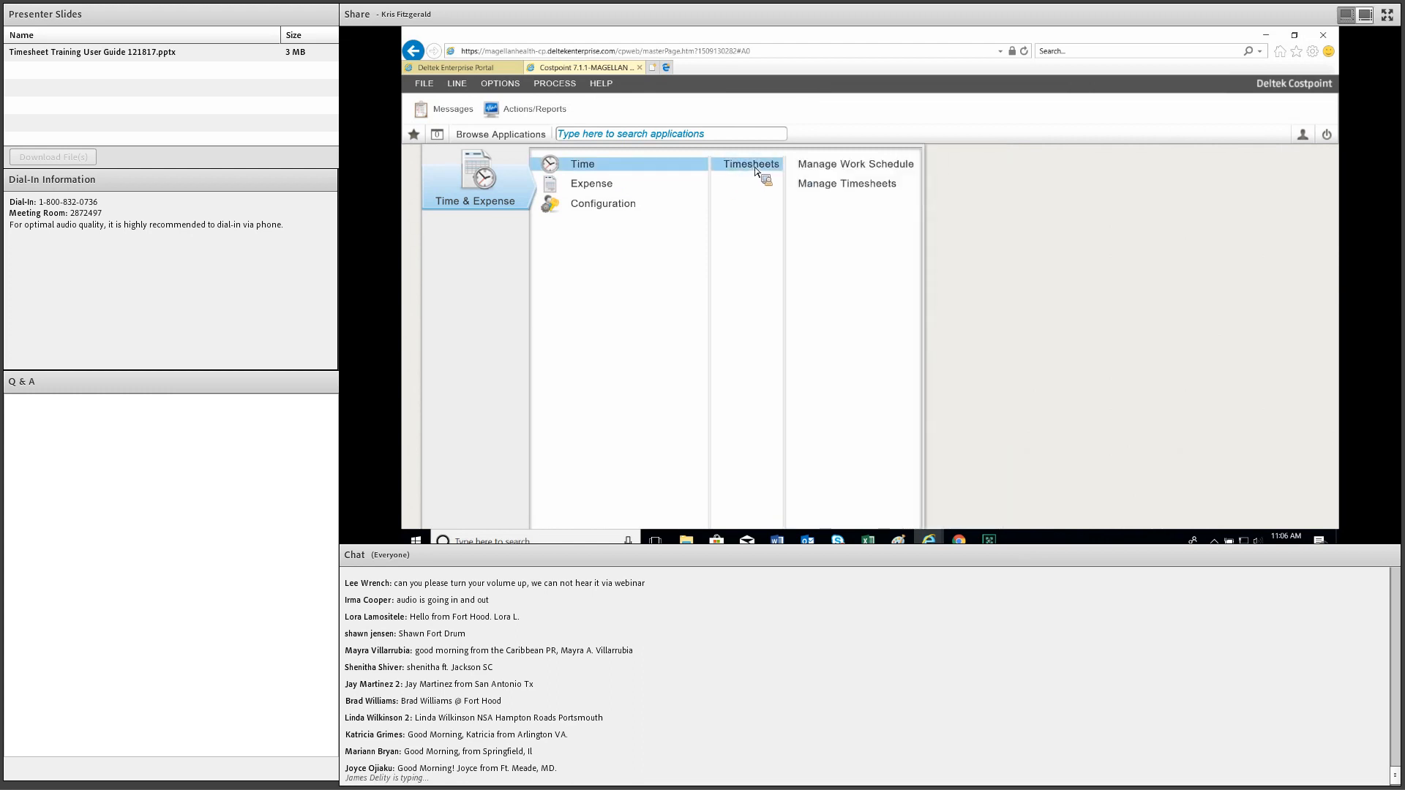
{"action": "left_click", "coordinate": [840, 189]}
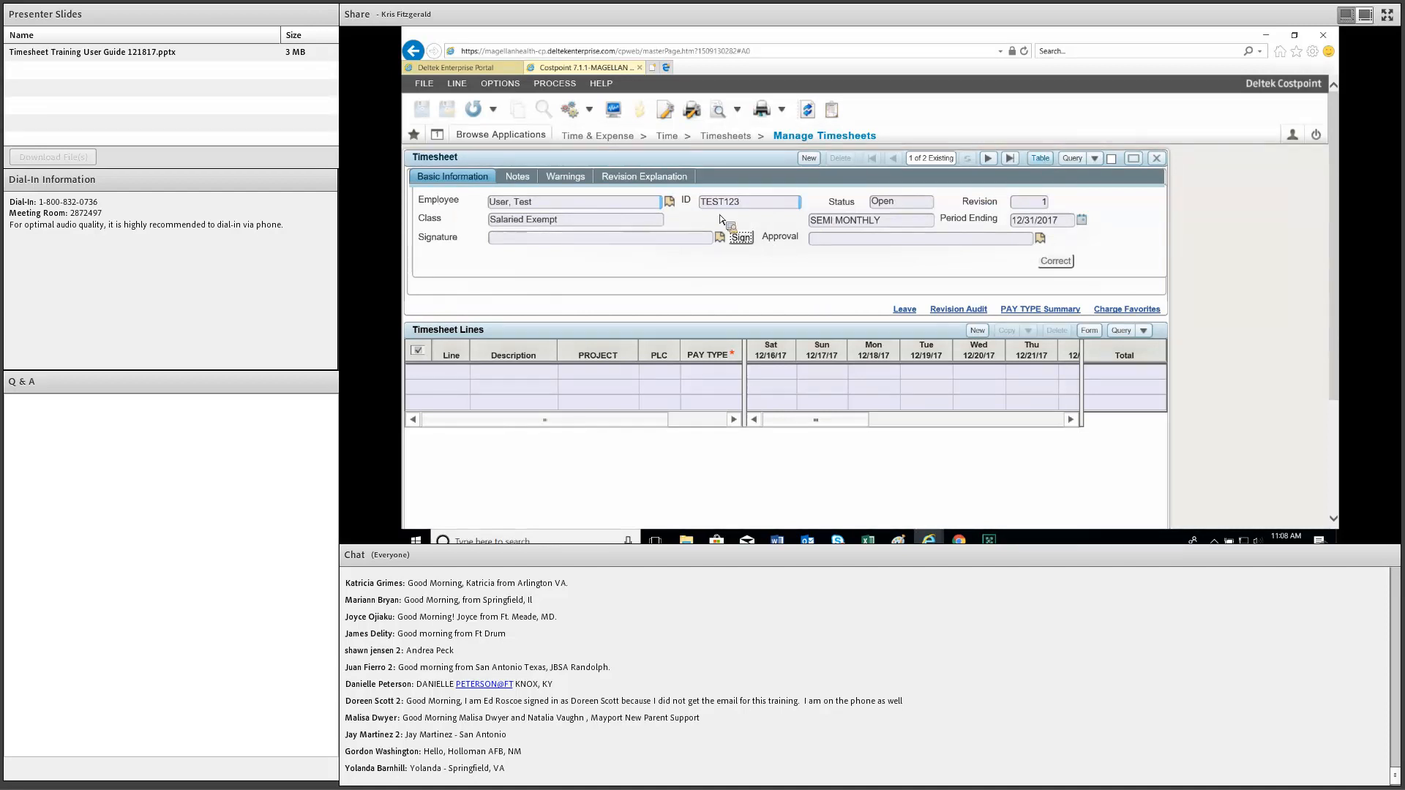
{"action": "left_click", "coordinate": [1040, 158]}
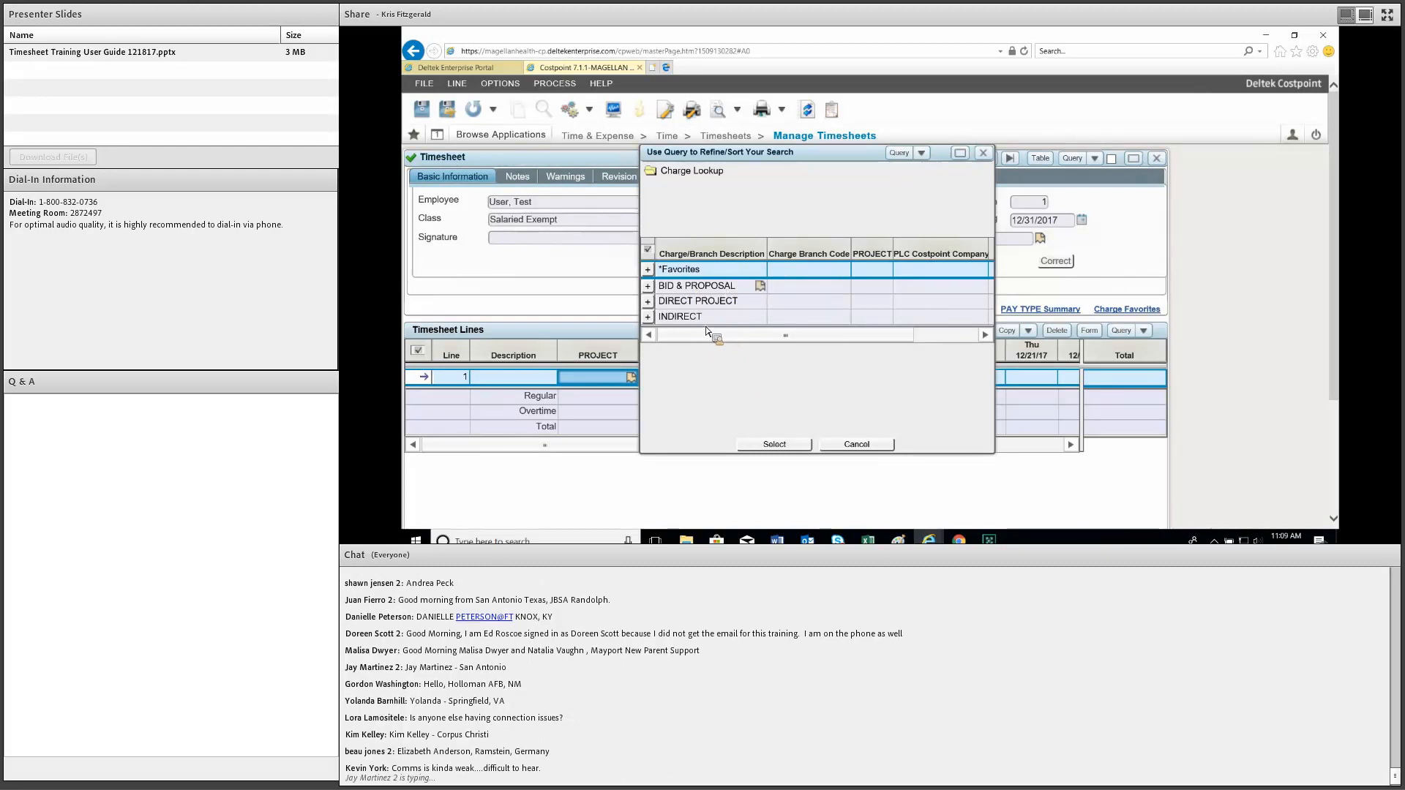
Charge line 1 to GSA IFF PAYMENTS under DIRECT PROJECT > BAA CLASSES, project 3603.09.99.
{"action": "left_click", "coordinate": [648, 301]}
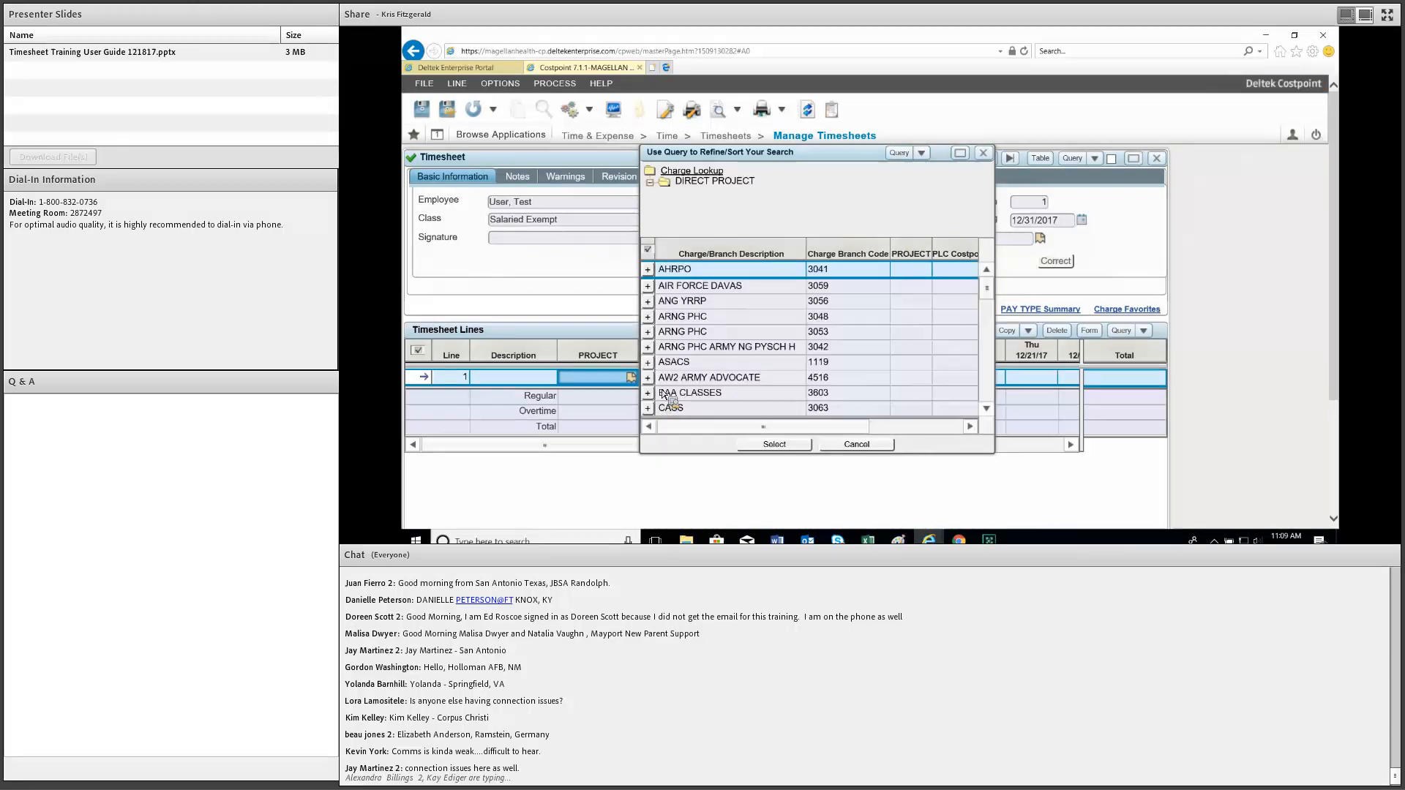
{"action": "left_click", "coordinate": [648, 393]}
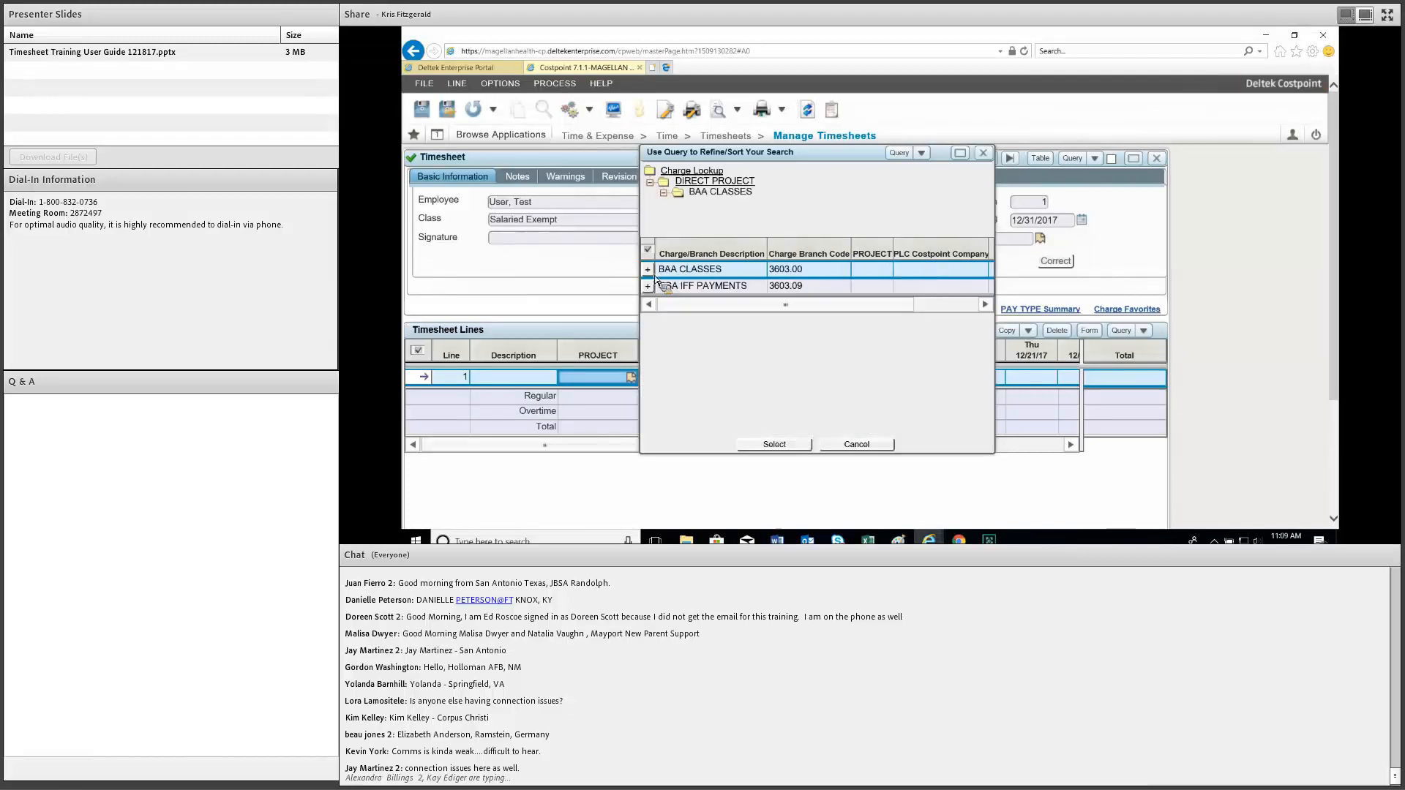
{"action": "left_click", "coordinate": [654, 278]}
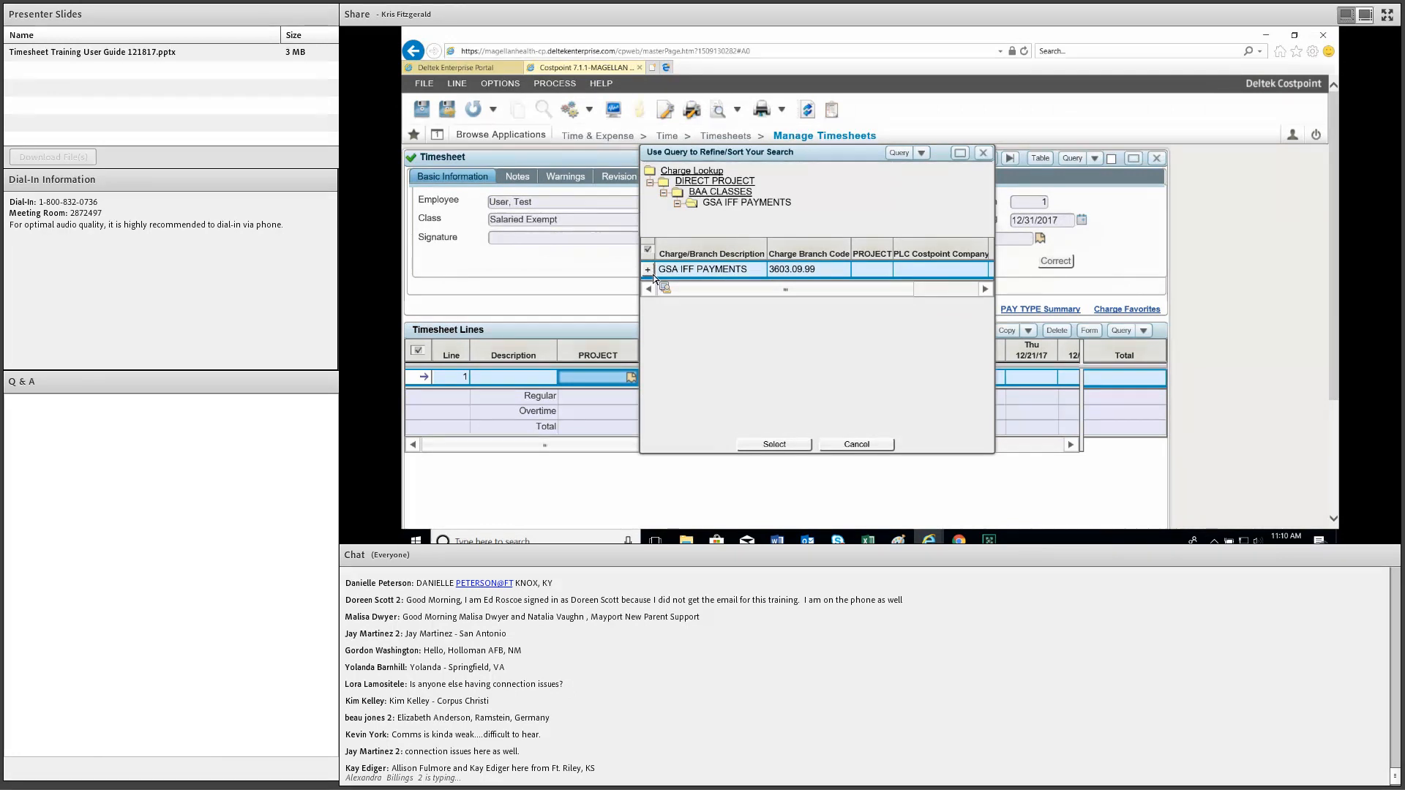
{"action": "left_click", "coordinate": [653, 278]}
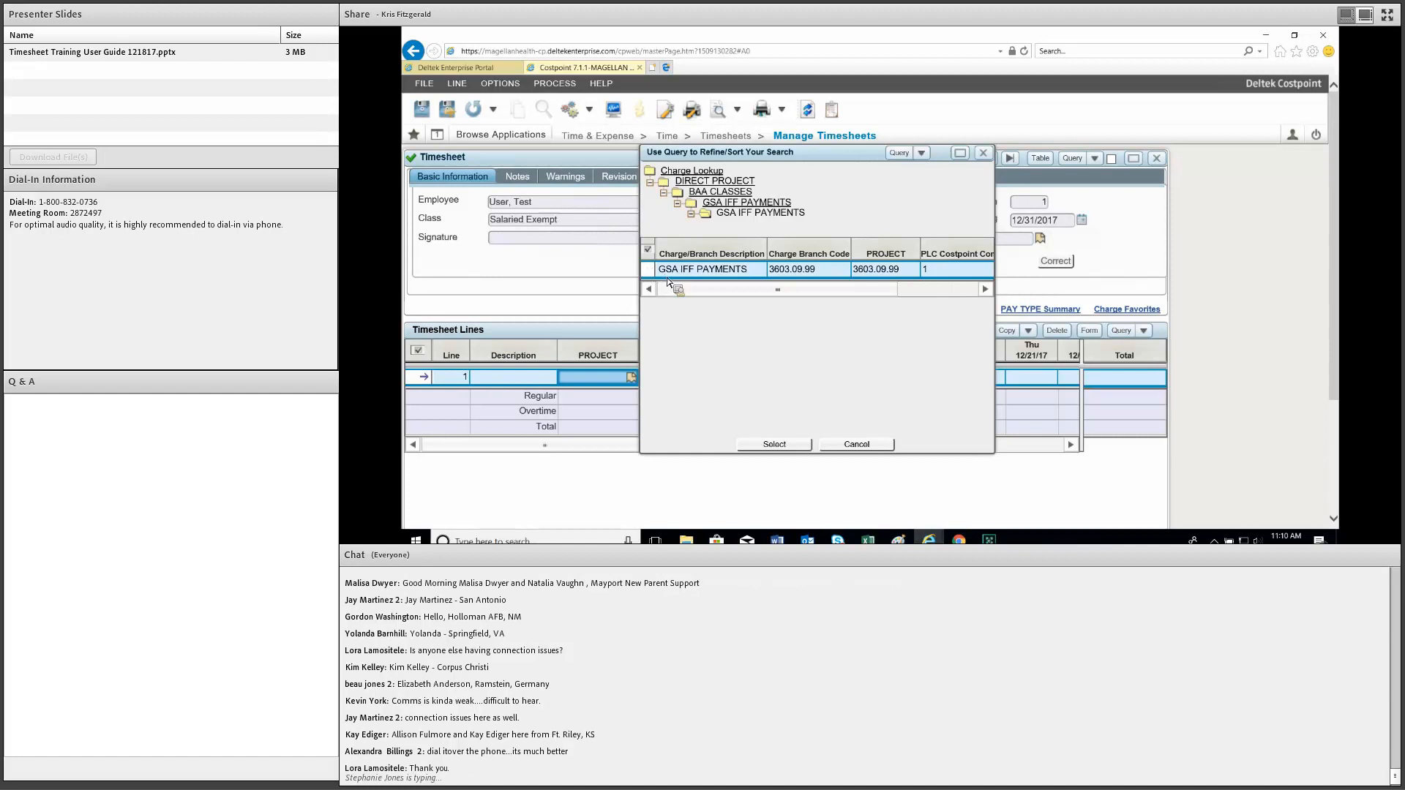
{"action": "left_click", "coordinate": [648, 275]}
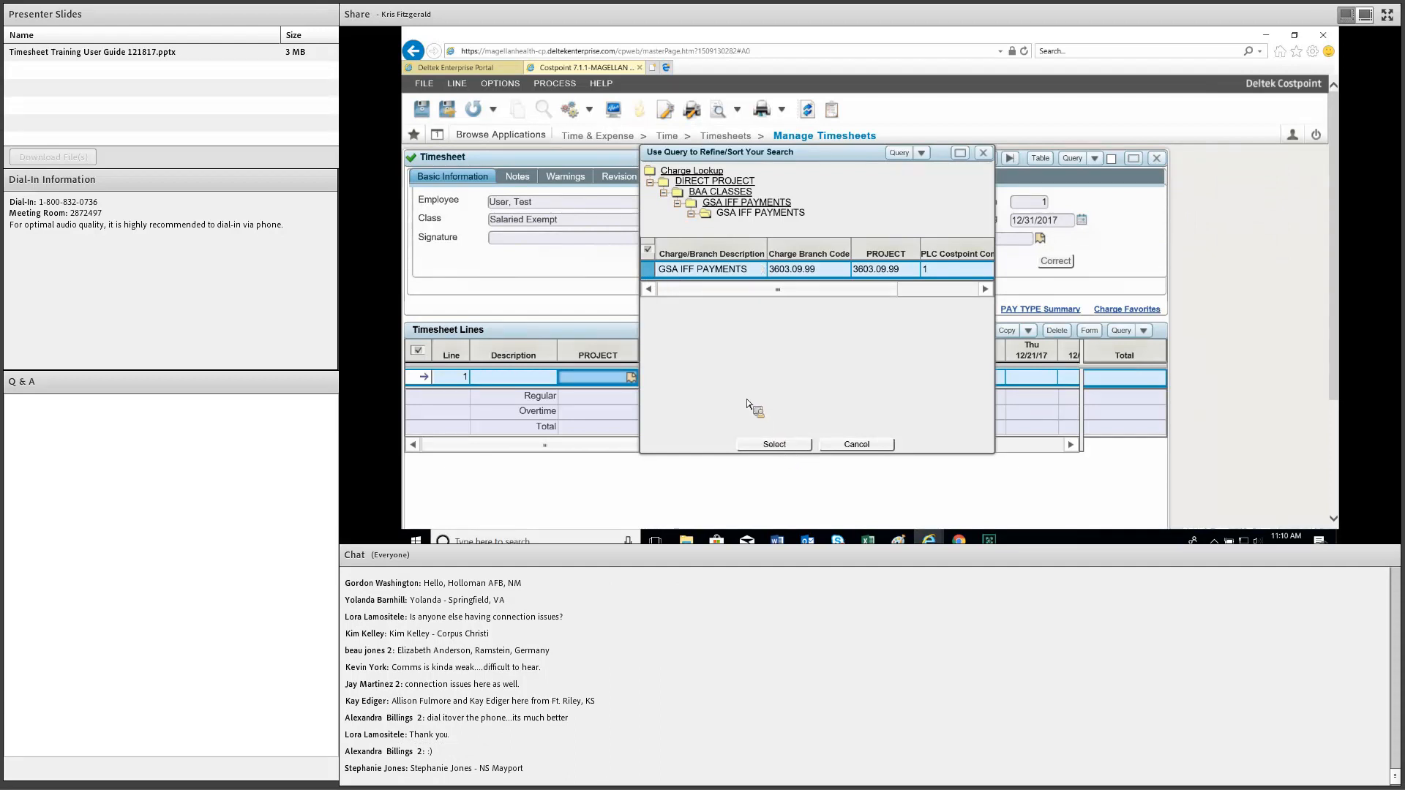
{"action": "key", "text": "Return"}
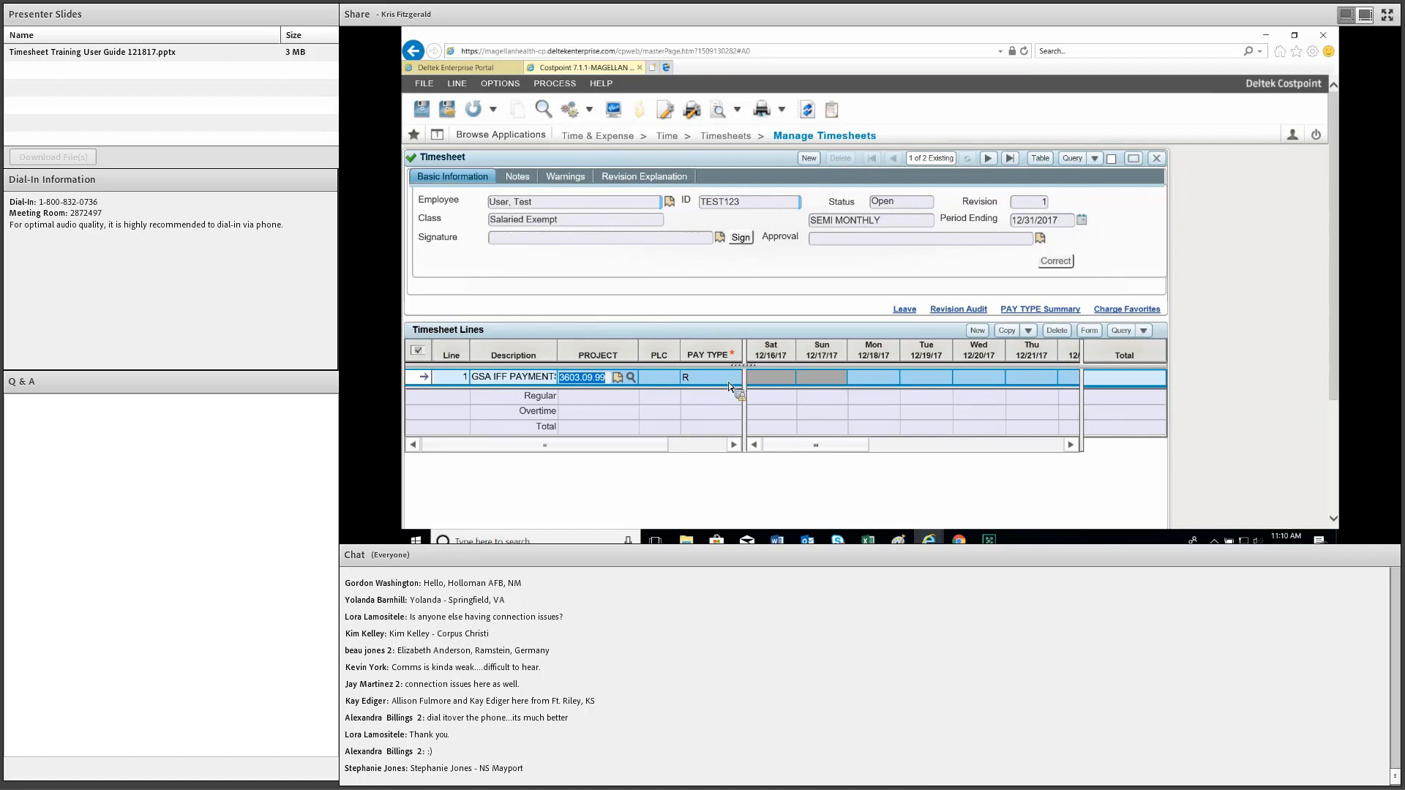
{"action": "mouse_move", "coordinate": [730, 385]}
{"action": "mouse_move", "coordinate": [657, 386]}
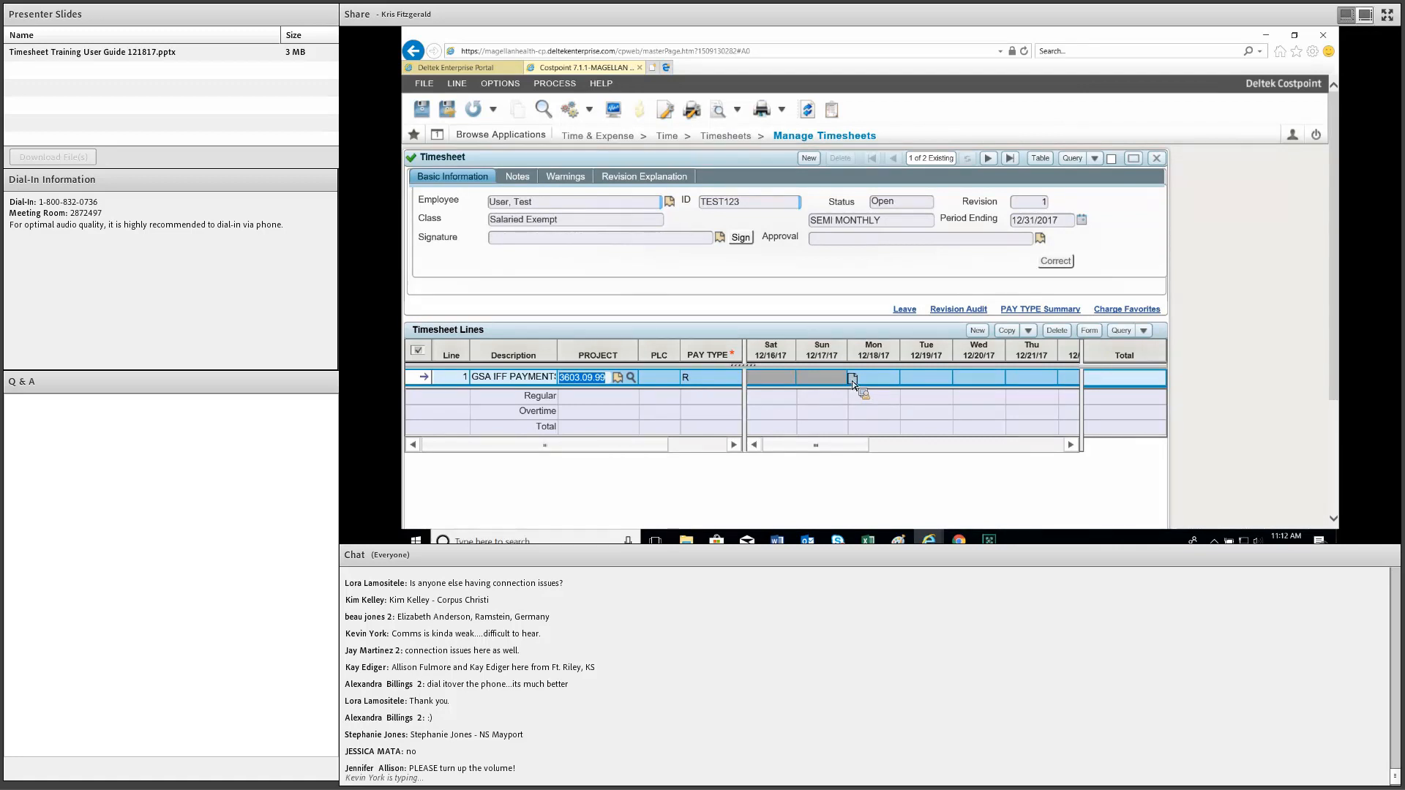
Re-enter line 1's project code as 3603.09.99 and commit it.
{"action": "left_click", "coordinate": [564, 381]}
{"action": "left_click_drag", "start_coordinate": [582, 384], "coordinate": [595, 406]}
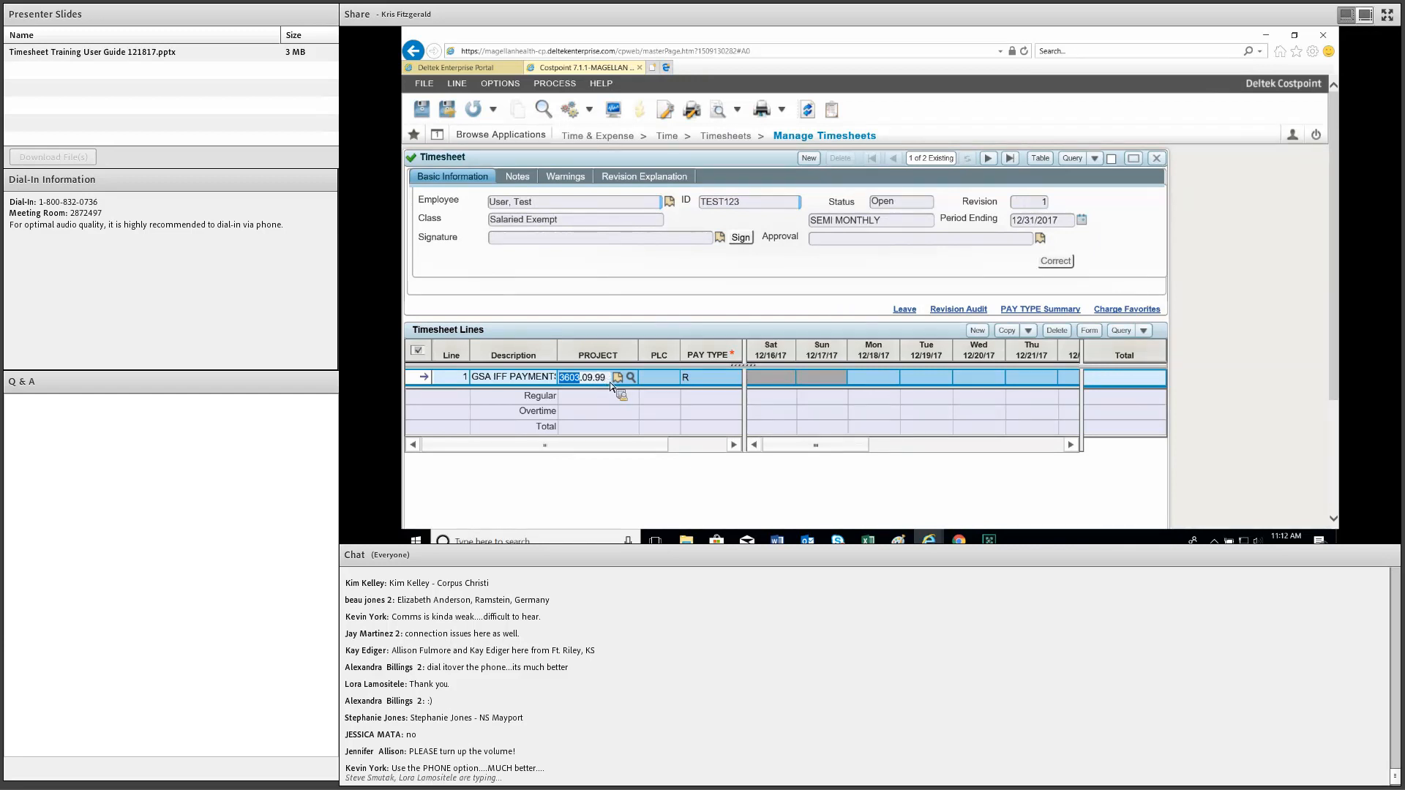
{"action": "left_click", "coordinate": [610, 380]}
{"action": "key", "text": "shift+Left"}
{"action": "key", "text": "shift+Left"}
{"action": "key", "text": "shift+Left"}
{"action": "key", "text": "shift+Left"}
{"action": "key", "text": "shift+Left"}
{"action": "key", "text": "shift+Left"}
{"action": "key", "text": "shift+Left"}
{"action": "key", "text": "shift+Left"}
{"action": "key", "text": "shift+Left"}
{"action": "key", "text": "shift+Left"}
{"action": "type", "text": "3603."}
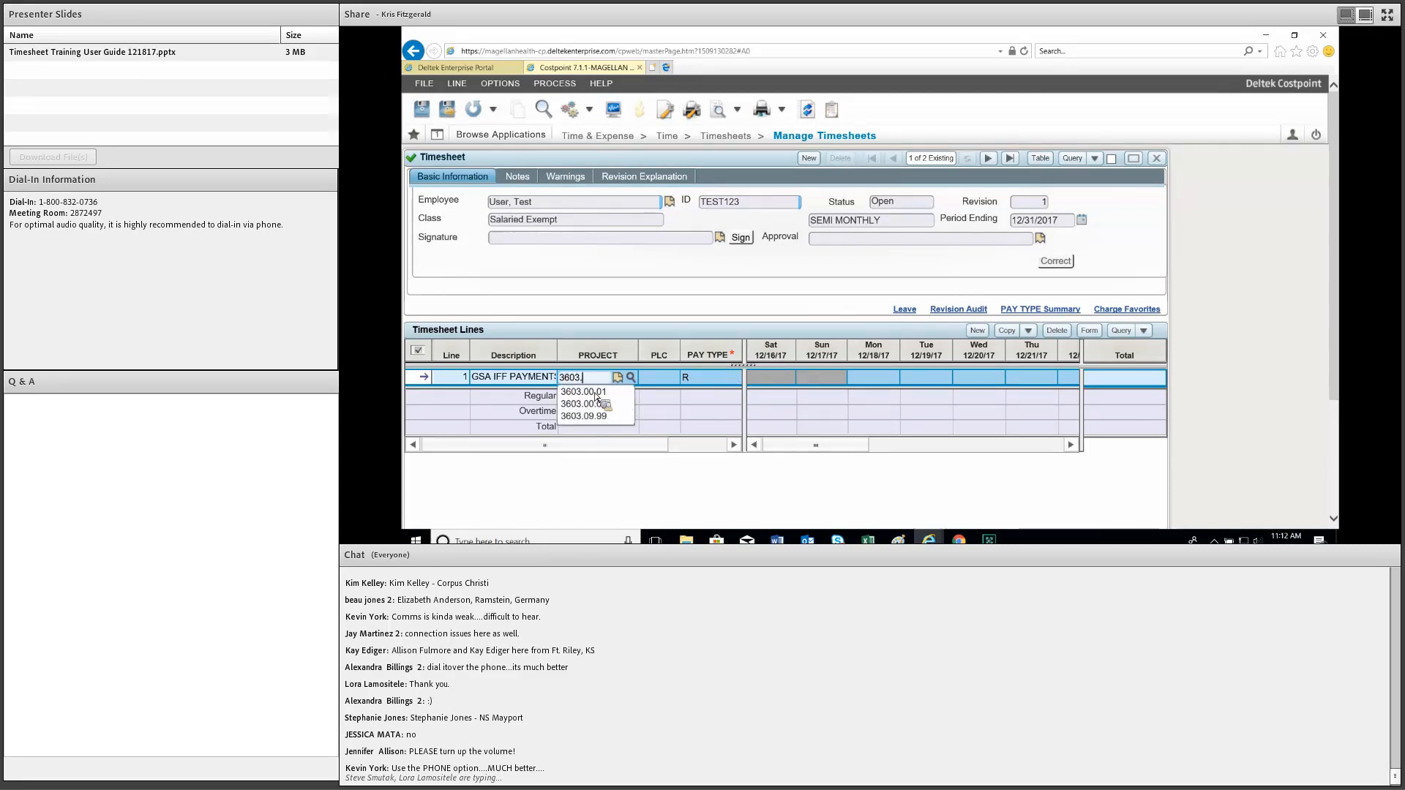
{"action": "key", "text": "Down"}
{"action": "key", "text": "Down"}
{"action": "key", "text": "Down"}
{"action": "key", "text": "Down"}
{"action": "key", "text": "Down"}
{"action": "key", "text": "Down"}
{"action": "key", "text": "Up"}
{"action": "key", "text": "Up"}
{"action": "key", "text": "Up"}
{"action": "type", "text": "09.99"}
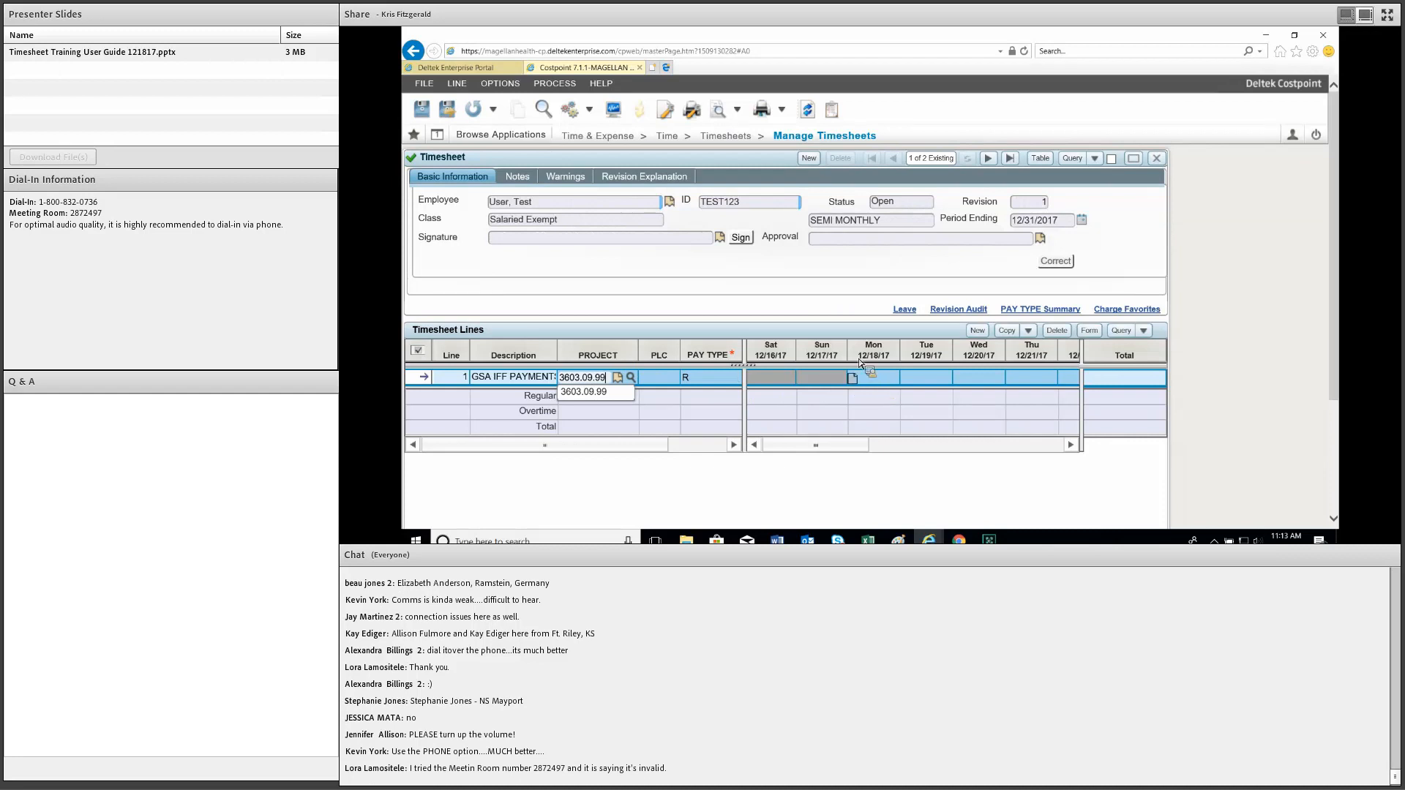
{"action": "left_click", "coordinate": [876, 378]}
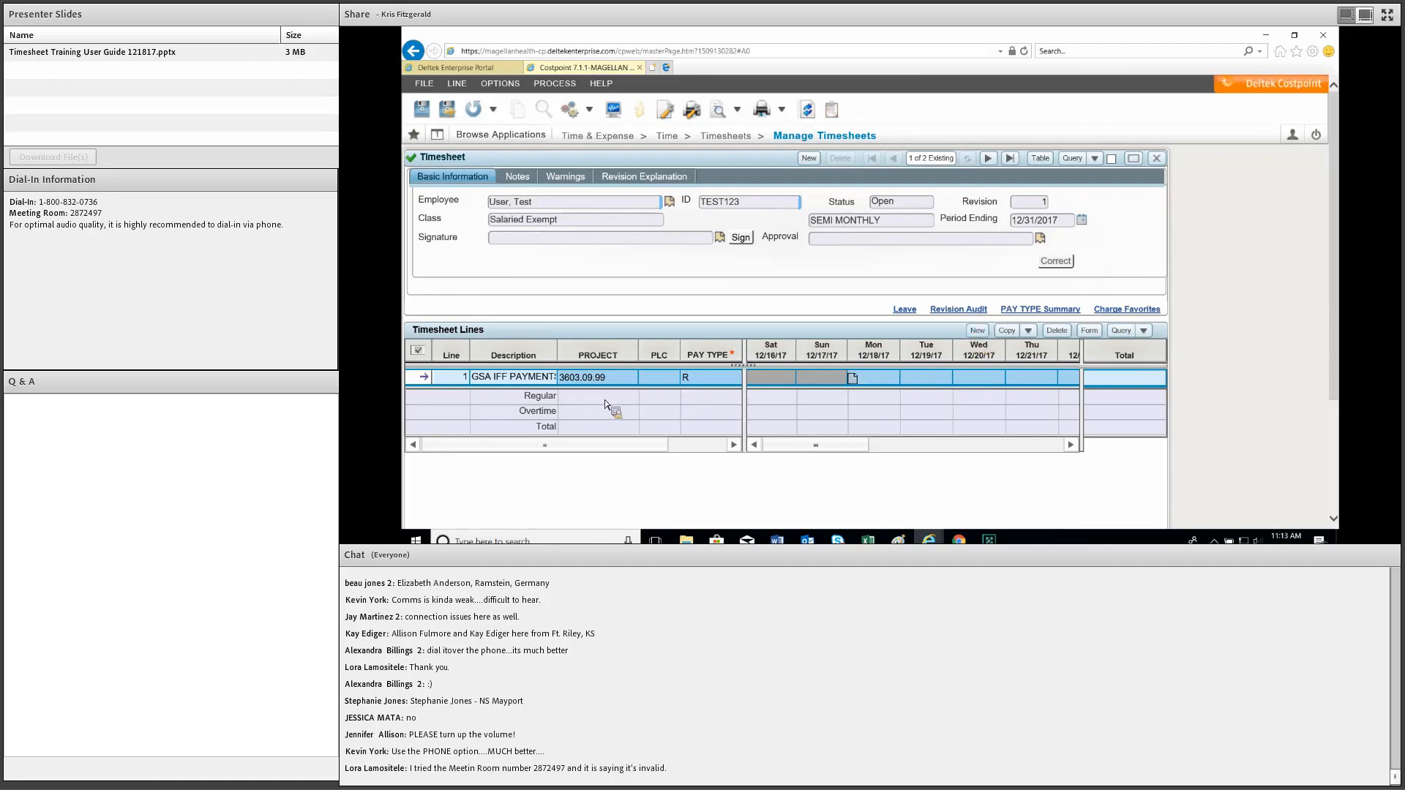
Add line 2 with the Holiday charge FRNG.HOLI from Fringe Benefits, pay type H.
{"action": "left_click", "coordinate": [632, 397]}
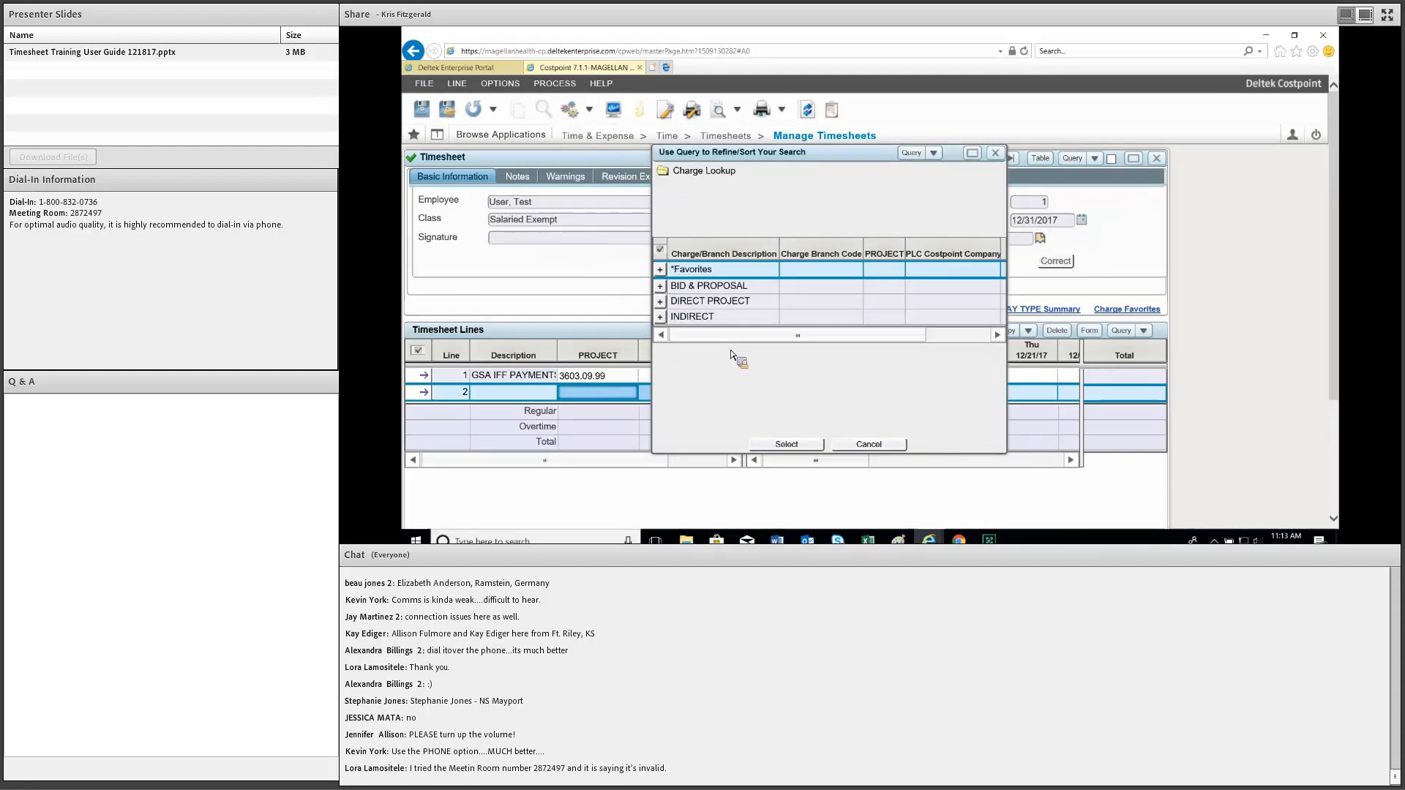
{"action": "left_click", "coordinate": [663, 321]}
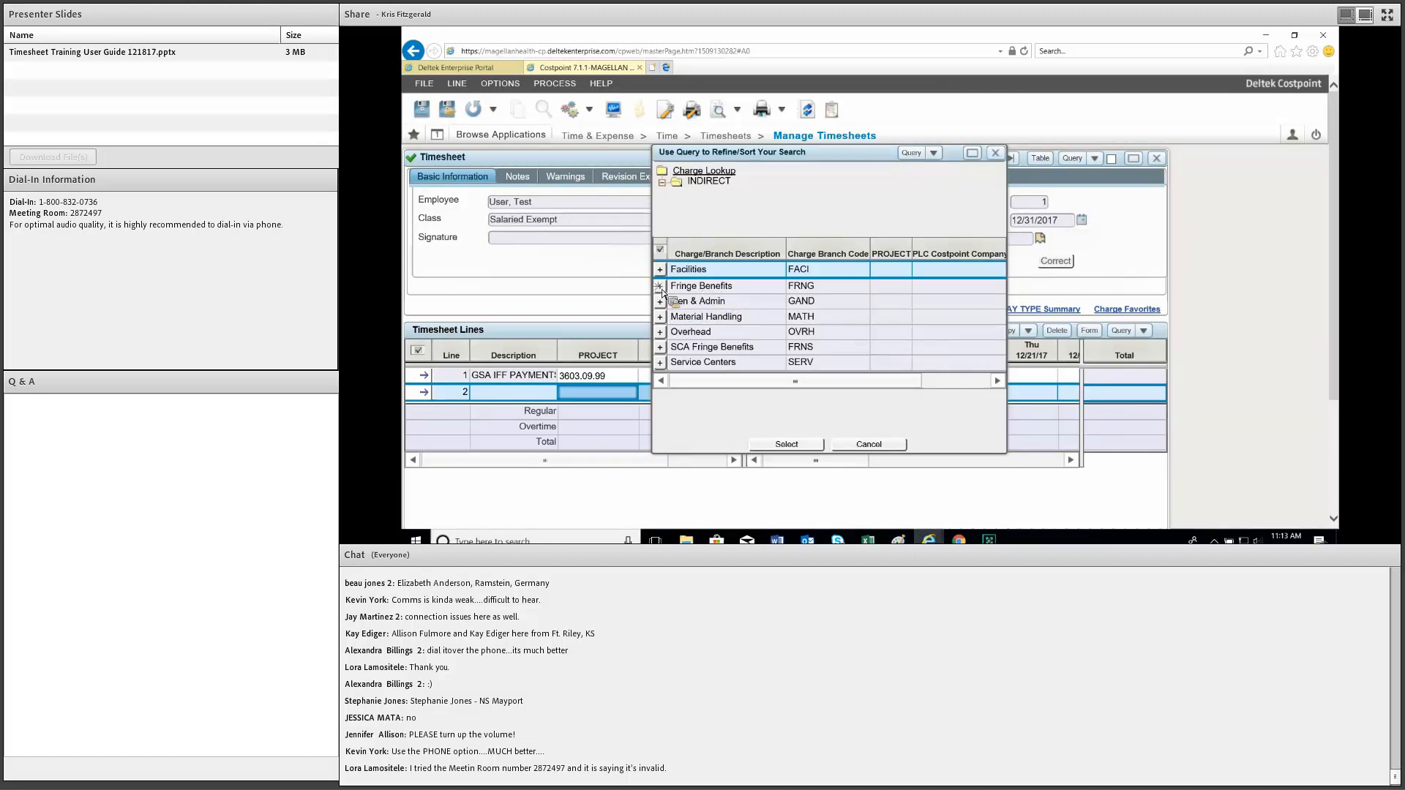
{"action": "double_click", "coordinate": [691, 287]}
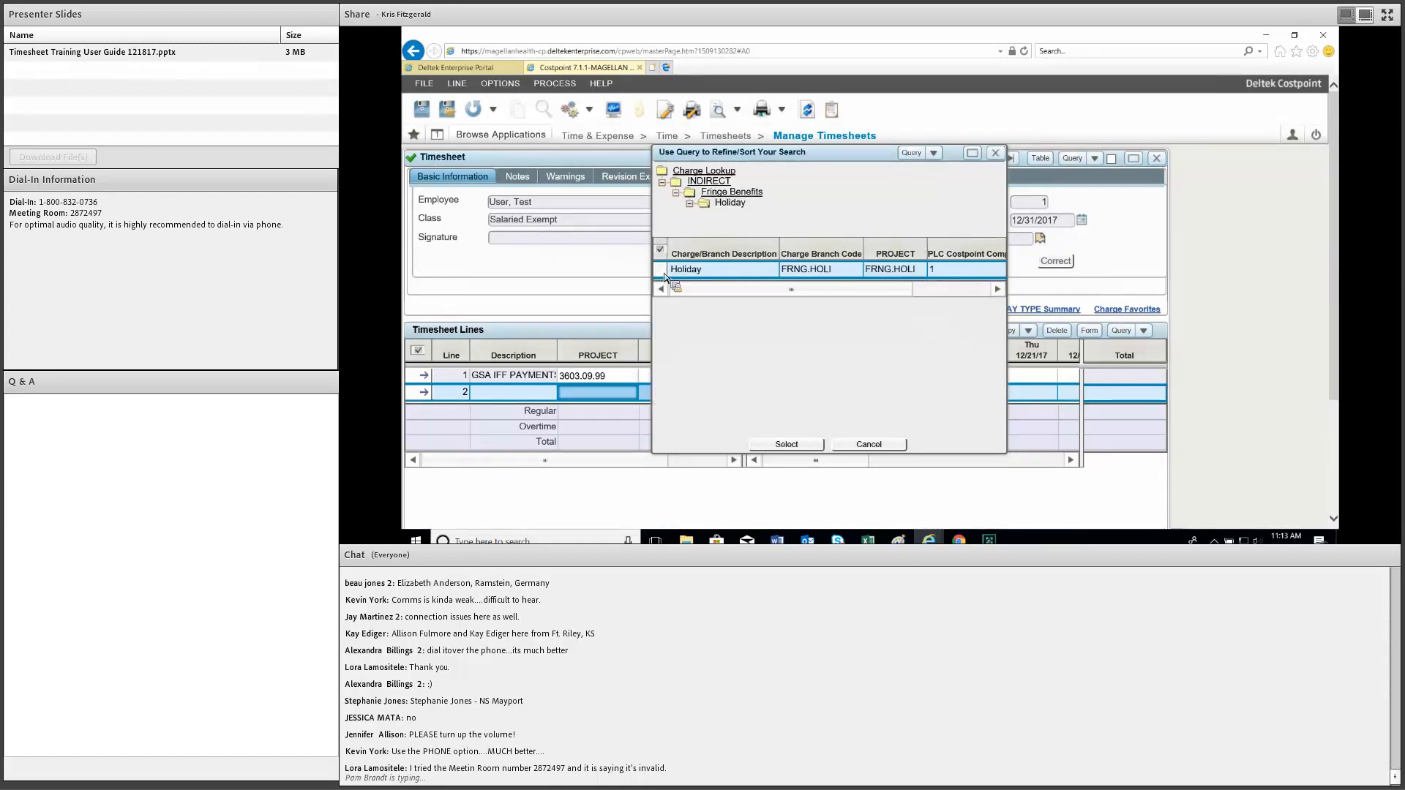
{"action": "left_click", "coordinate": [664, 274]}
{"action": "left_click", "coordinate": [826, 272]}
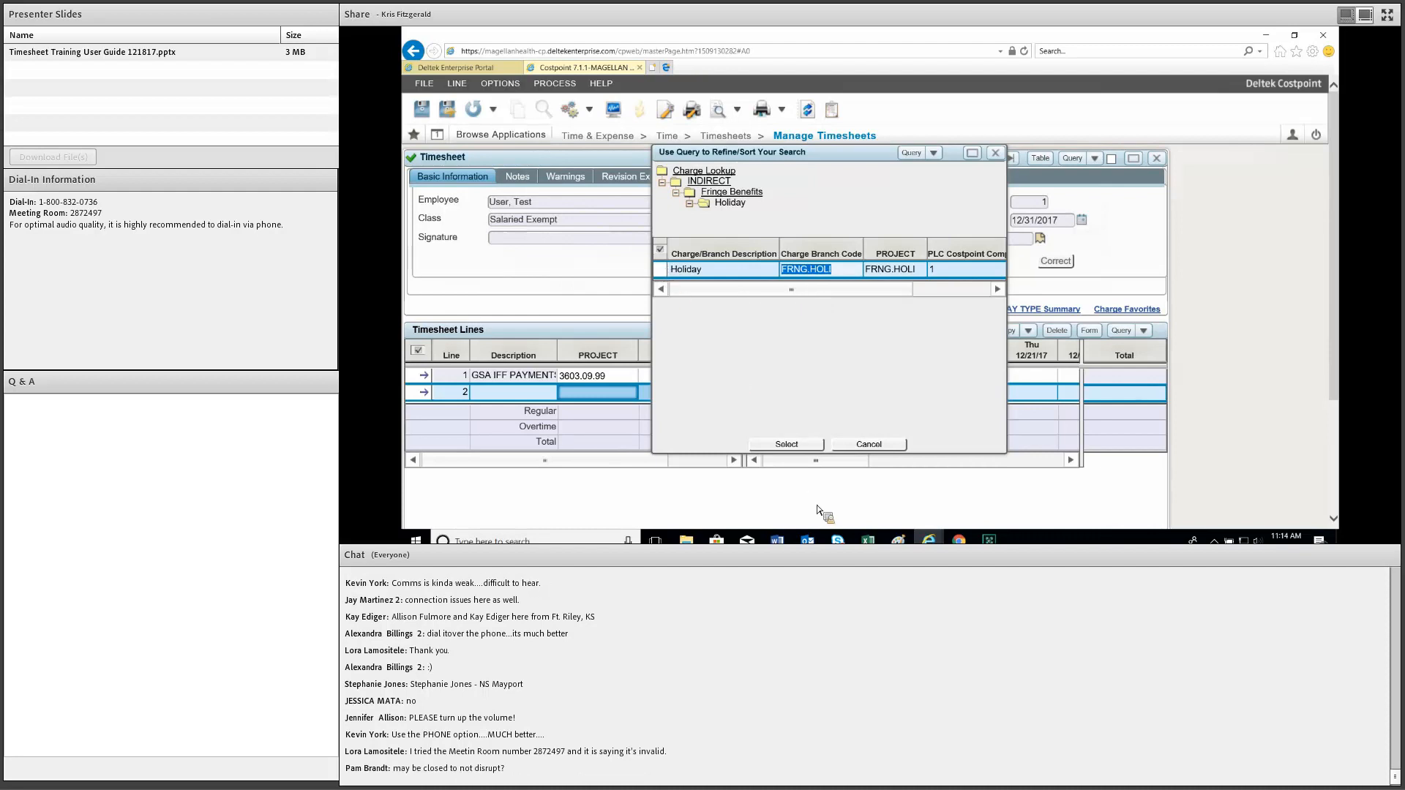
{"action": "left_click", "coordinate": [810, 441]}
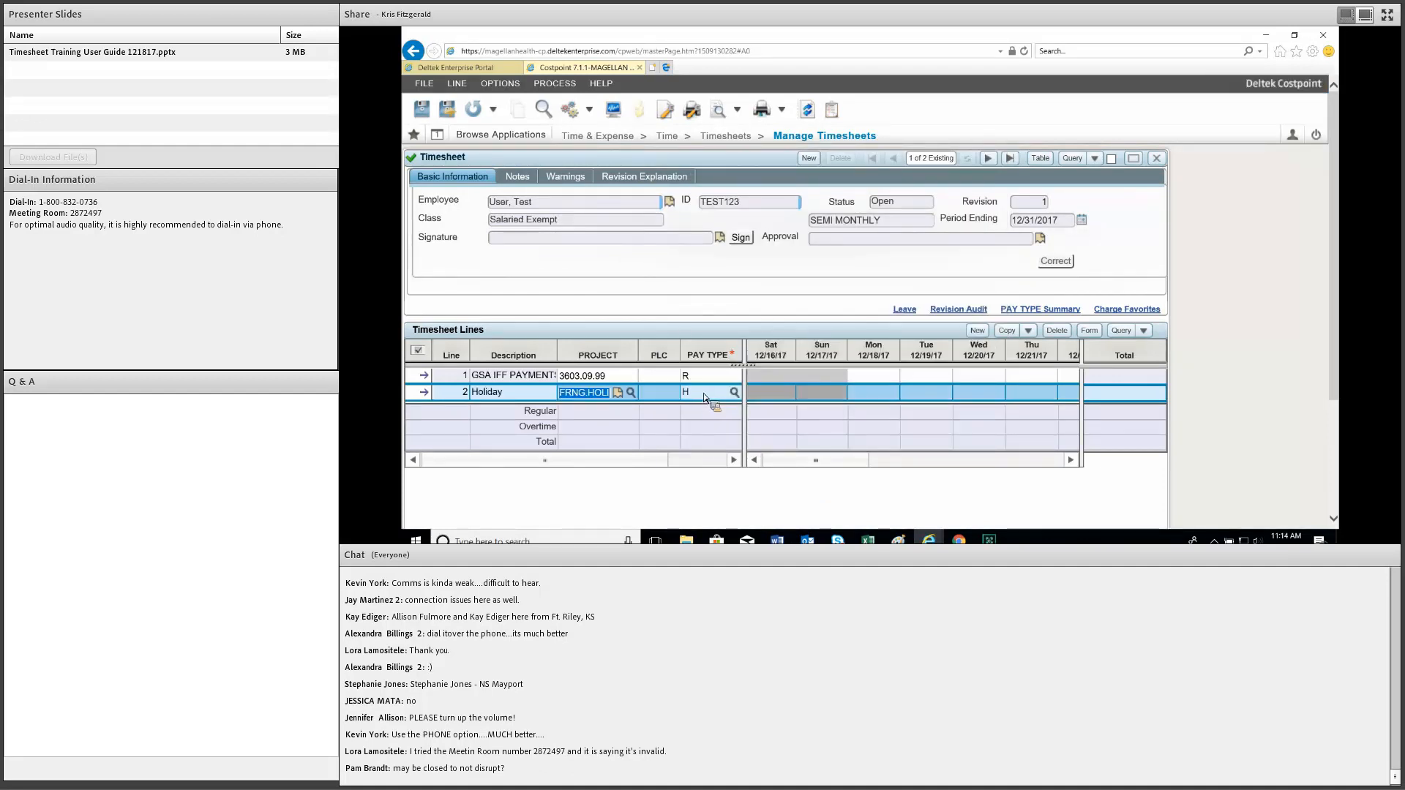
{"action": "left_click", "coordinate": [876, 394]}
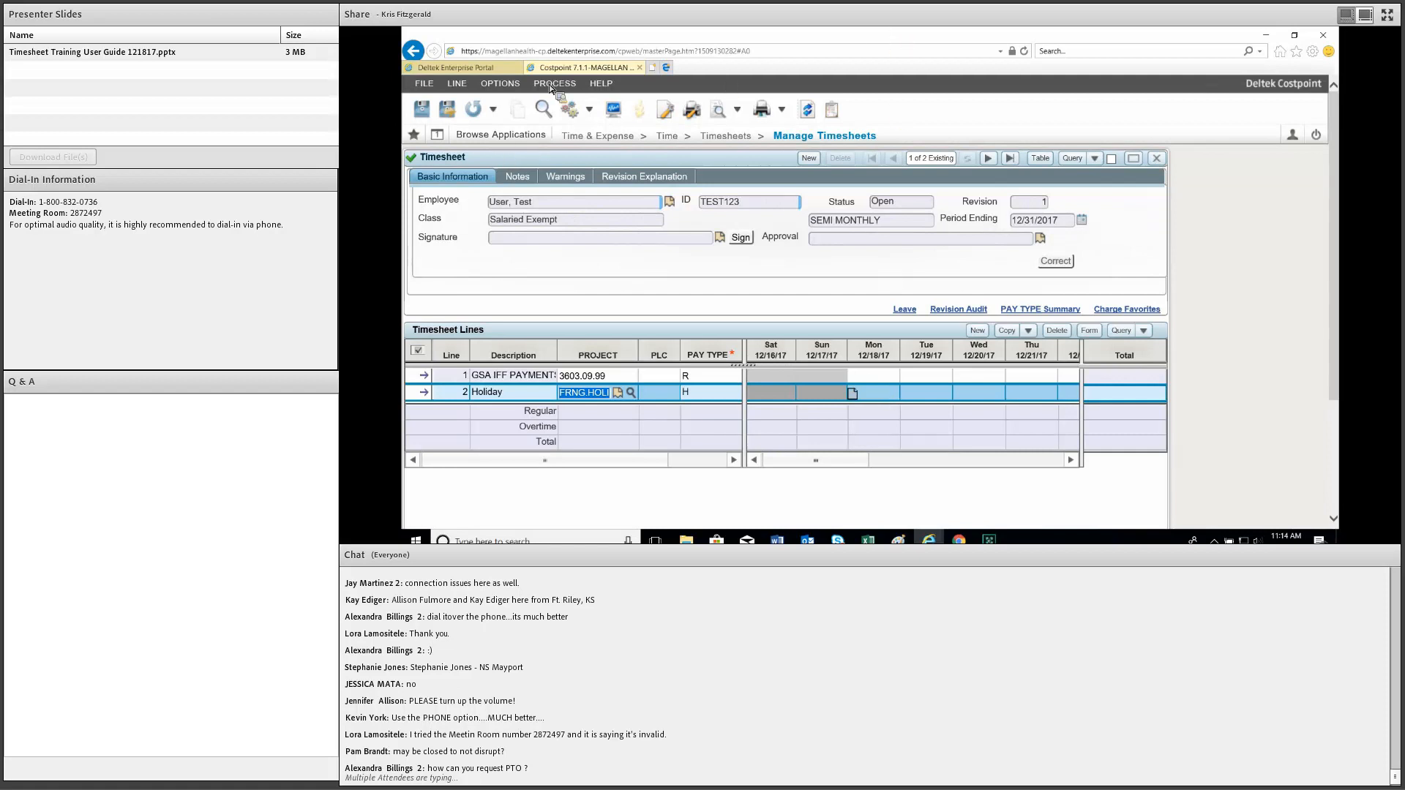
{"action": "key", "text": "alt+d"}
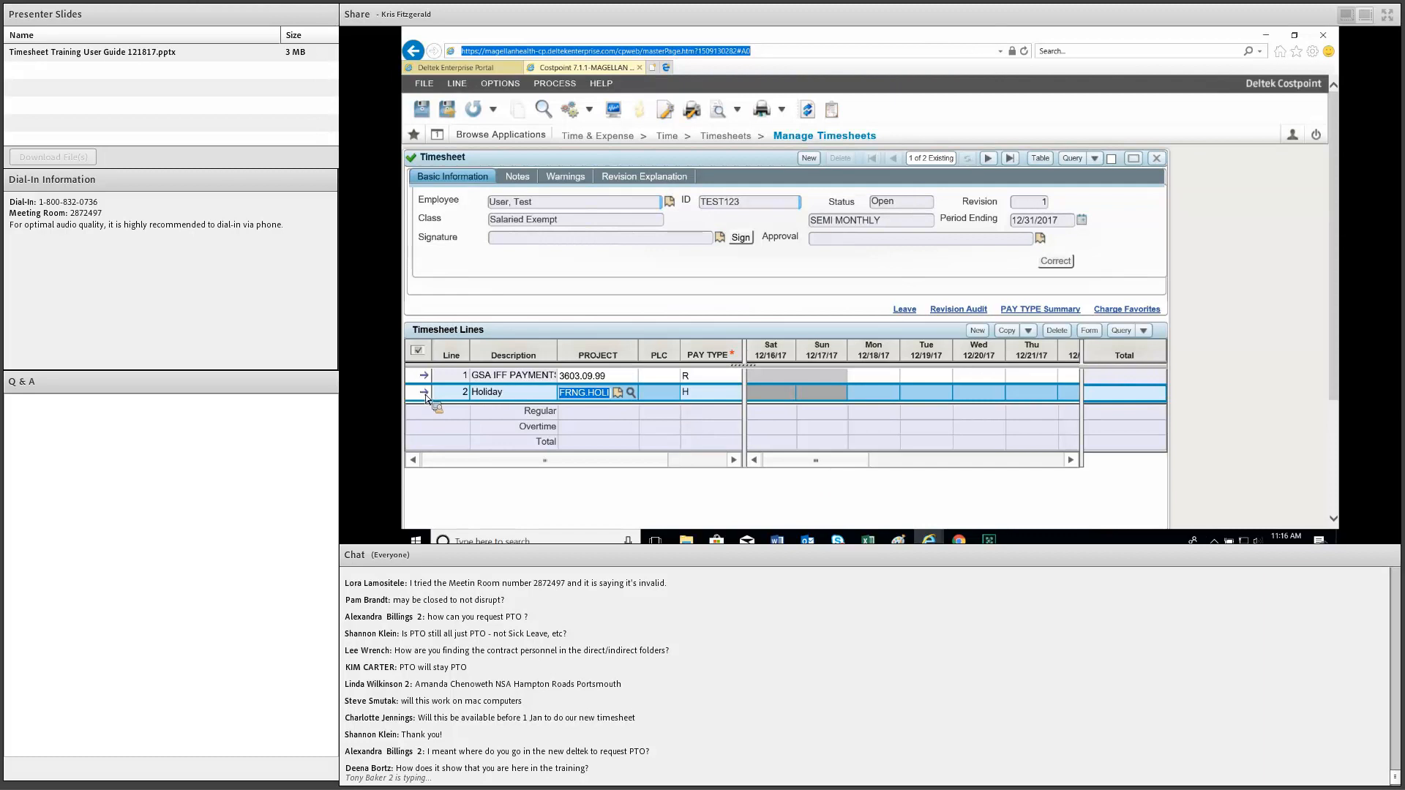
Add an empty line 3 below Holiday and mark it for deletion.
{"action": "left_click", "coordinate": [525, 399]}
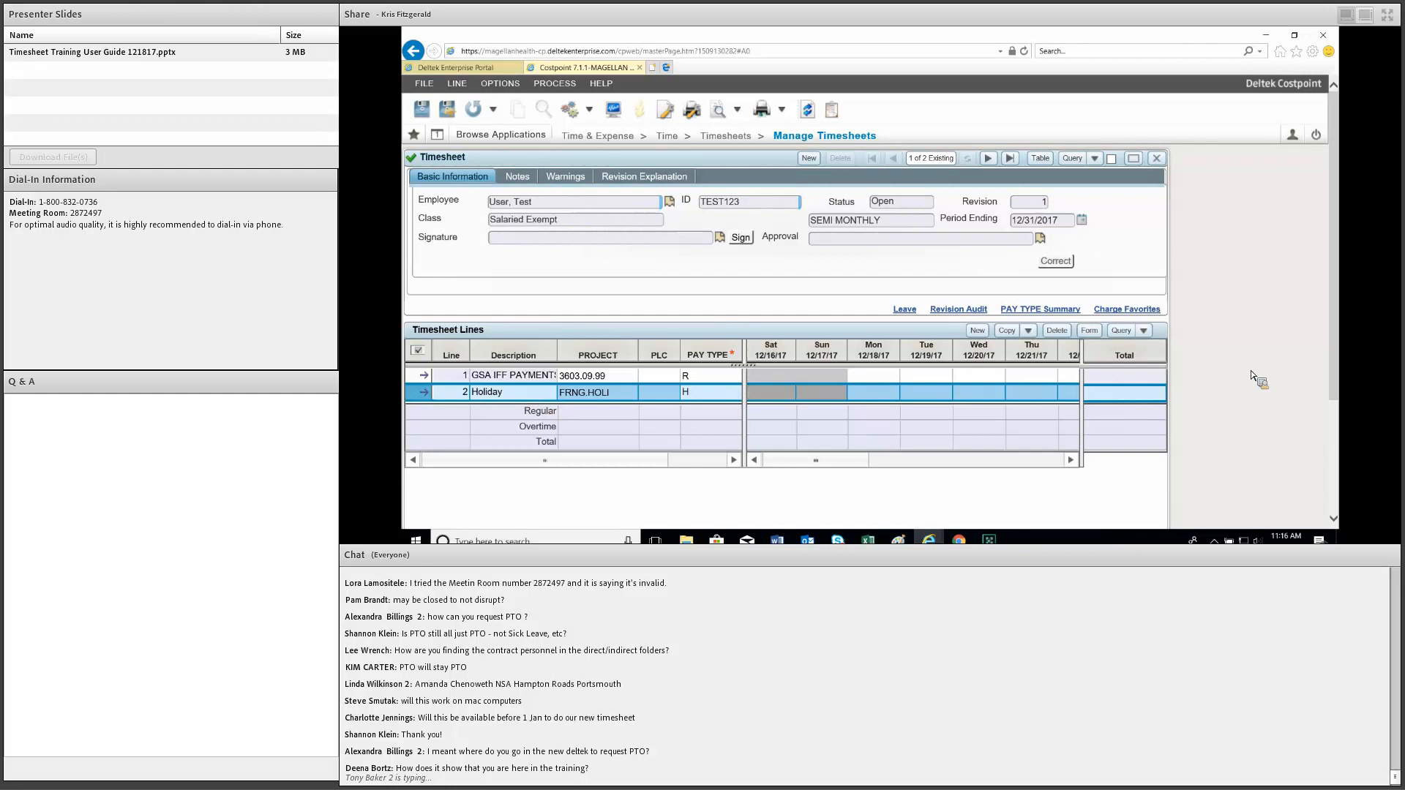
{"action": "scroll", "coordinate": [1024, 518], "scroll_direction": "down", "scroll_amount": 2}
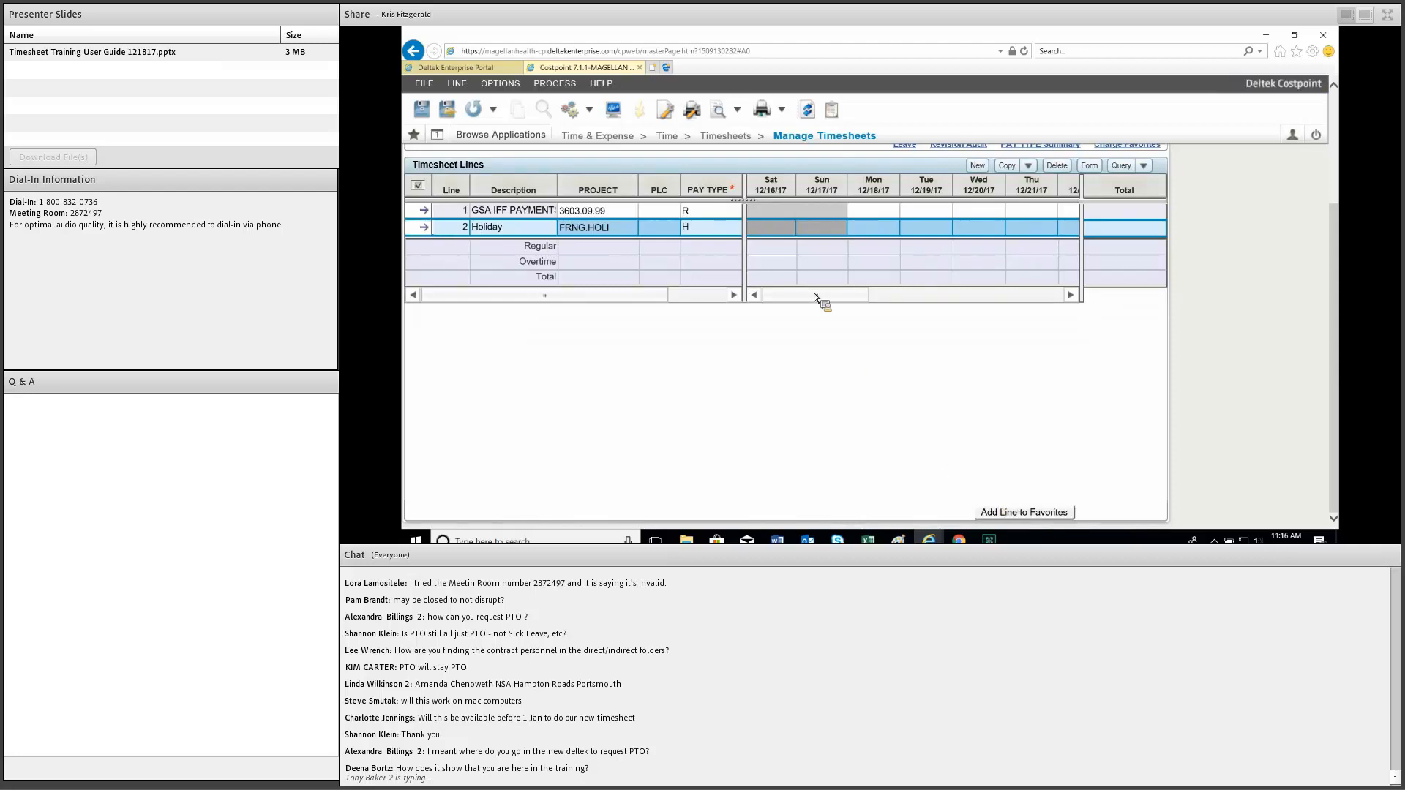
{"action": "scroll", "coordinate": [985, 242], "scroll_direction": "up", "scroll_amount": 1}
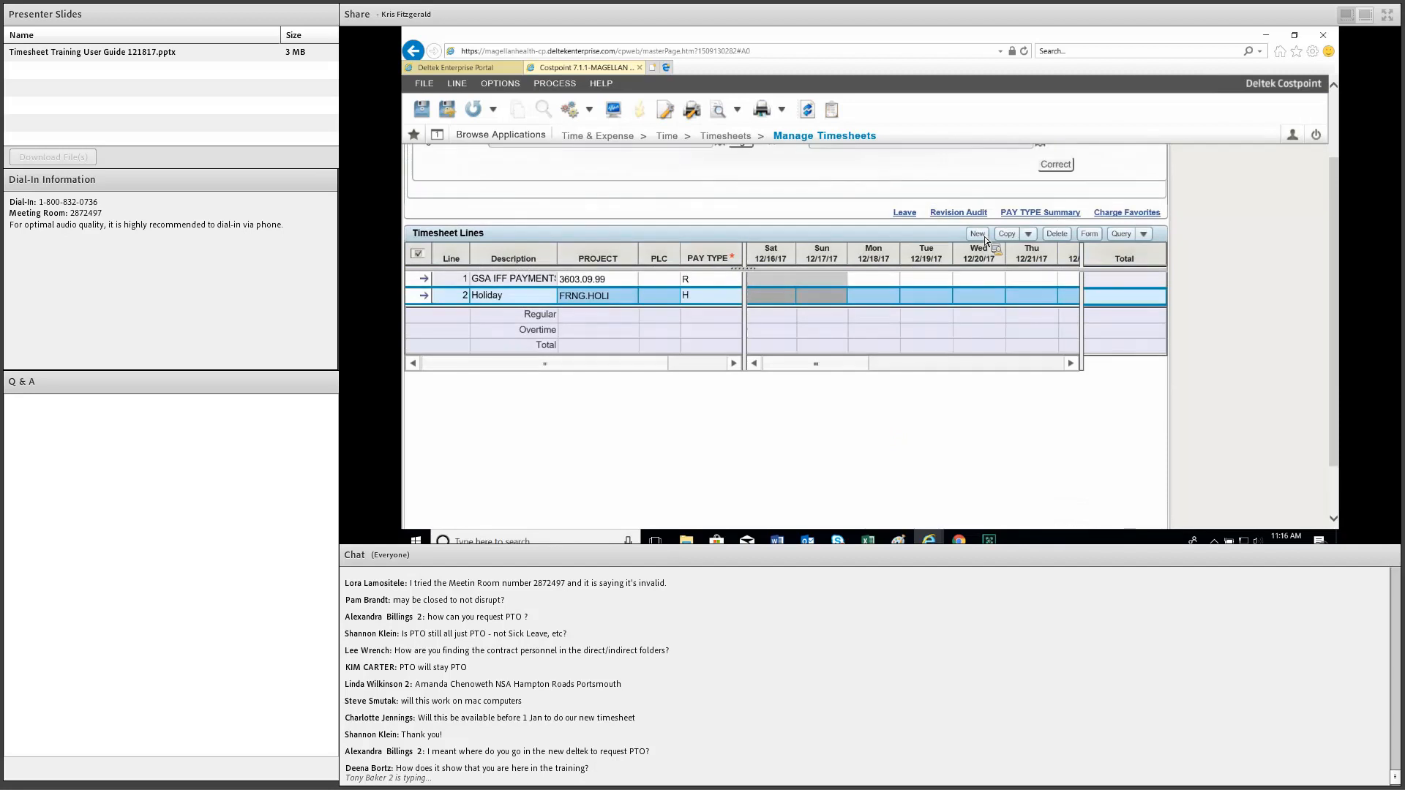
{"action": "left_click", "coordinate": [978, 235]}
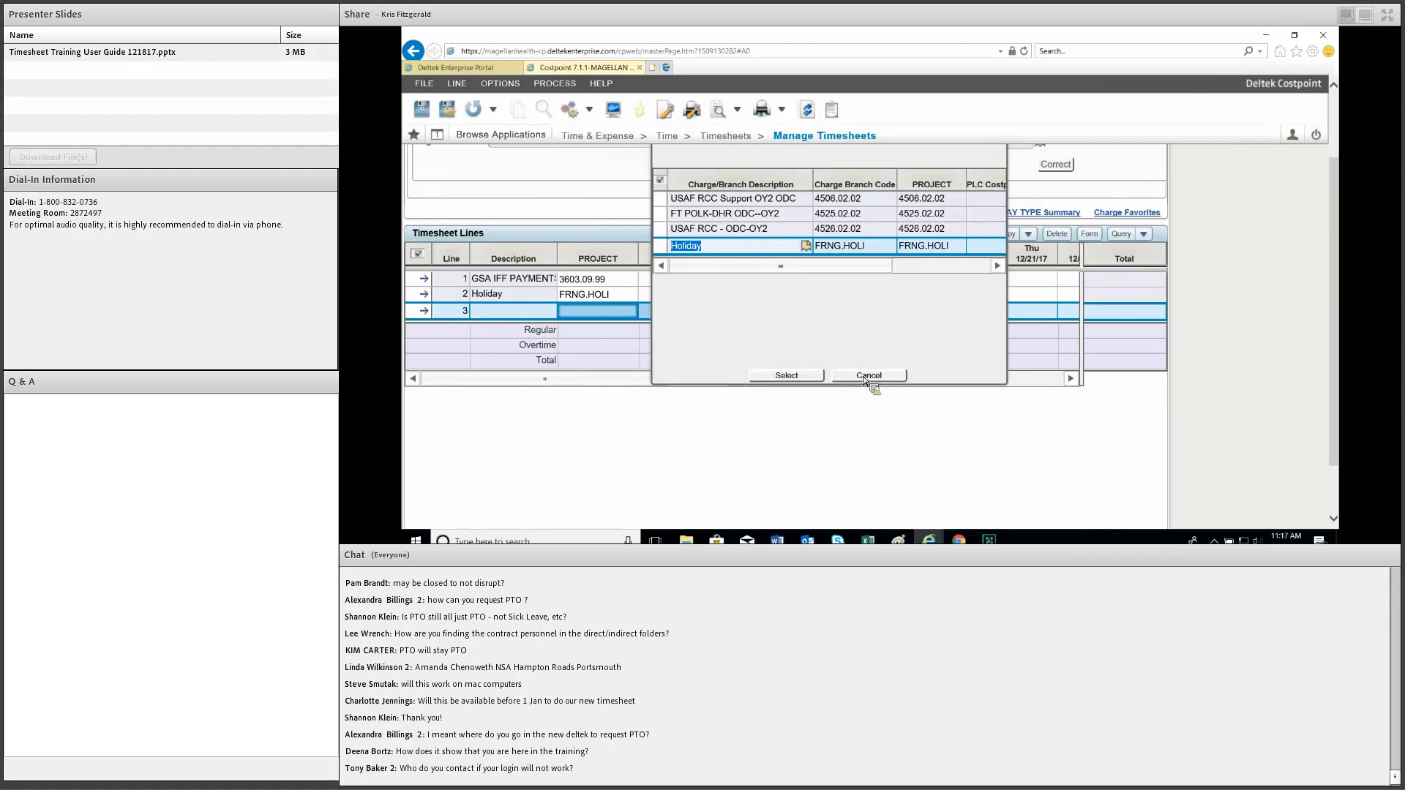
{"action": "left_click", "coordinate": [786, 374]}
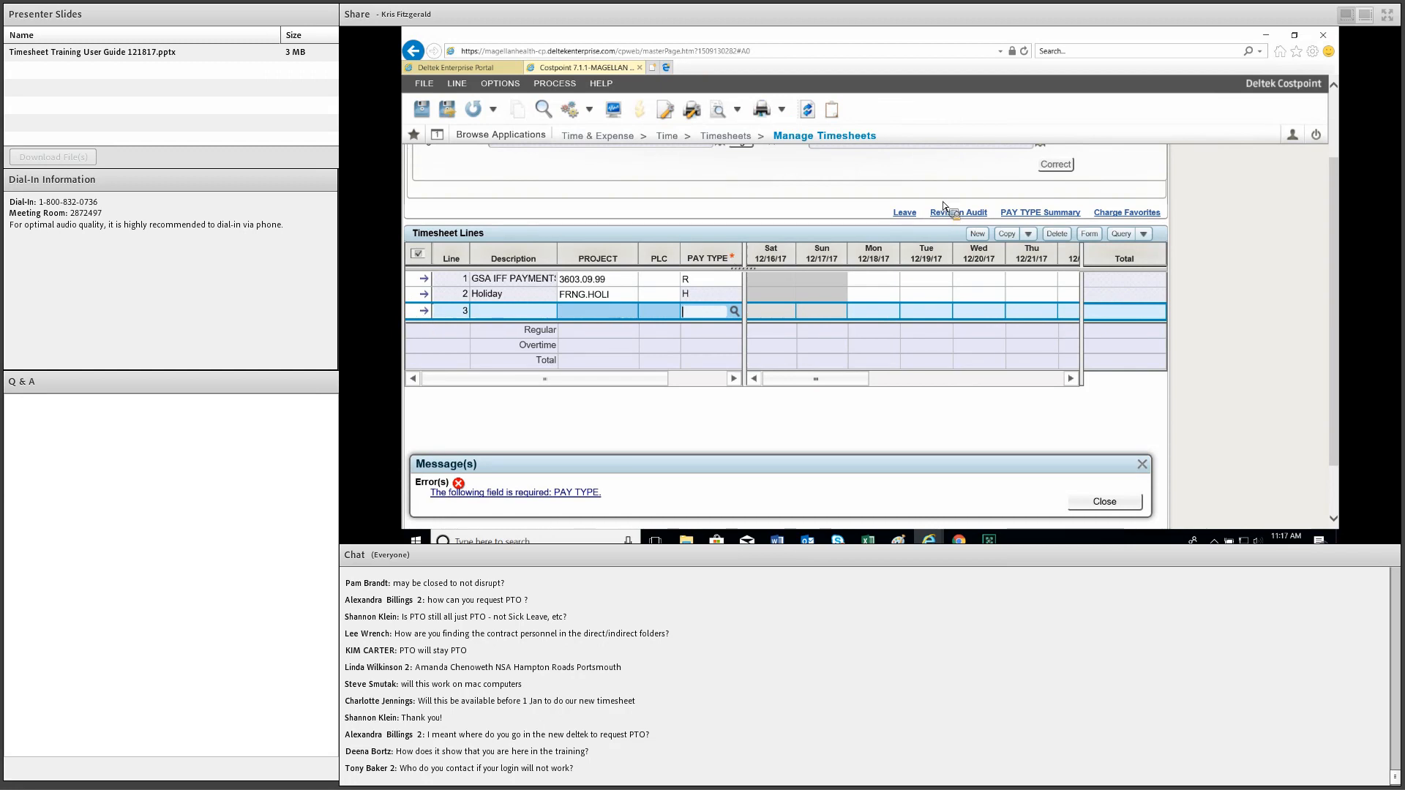
{"action": "left_click", "coordinate": [420, 310]}
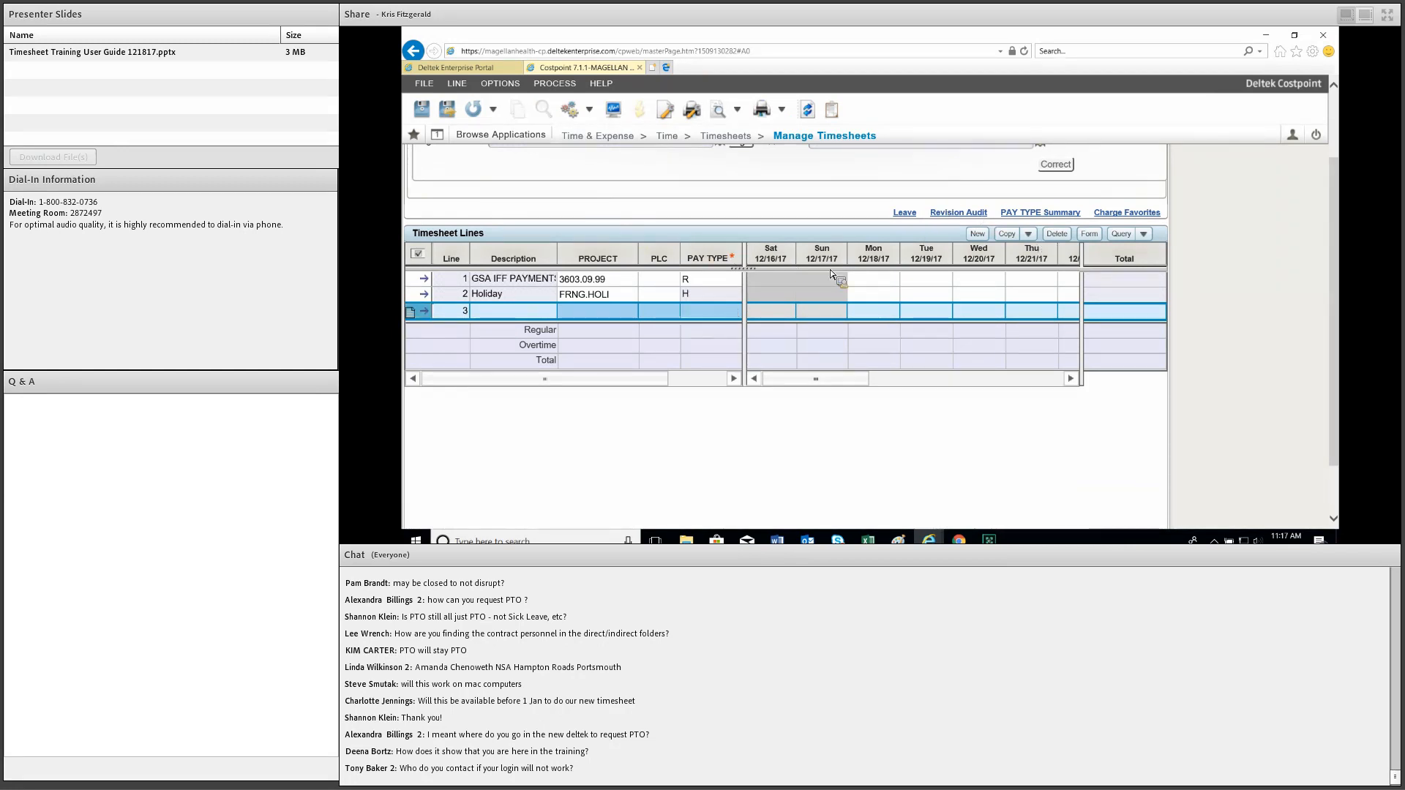
{"action": "left_click", "coordinate": [1057, 234]}
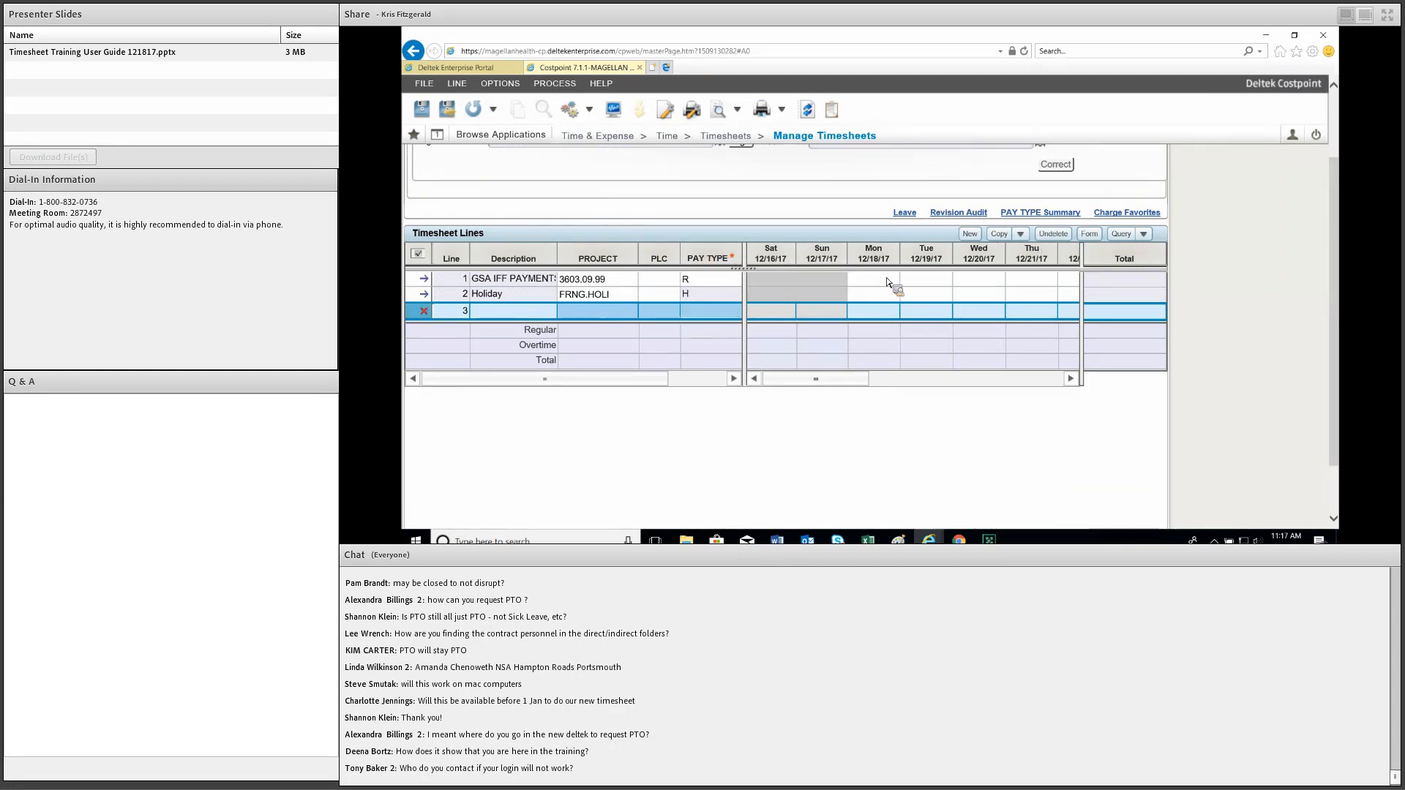
{"action": "left_click", "coordinate": [886, 280]}
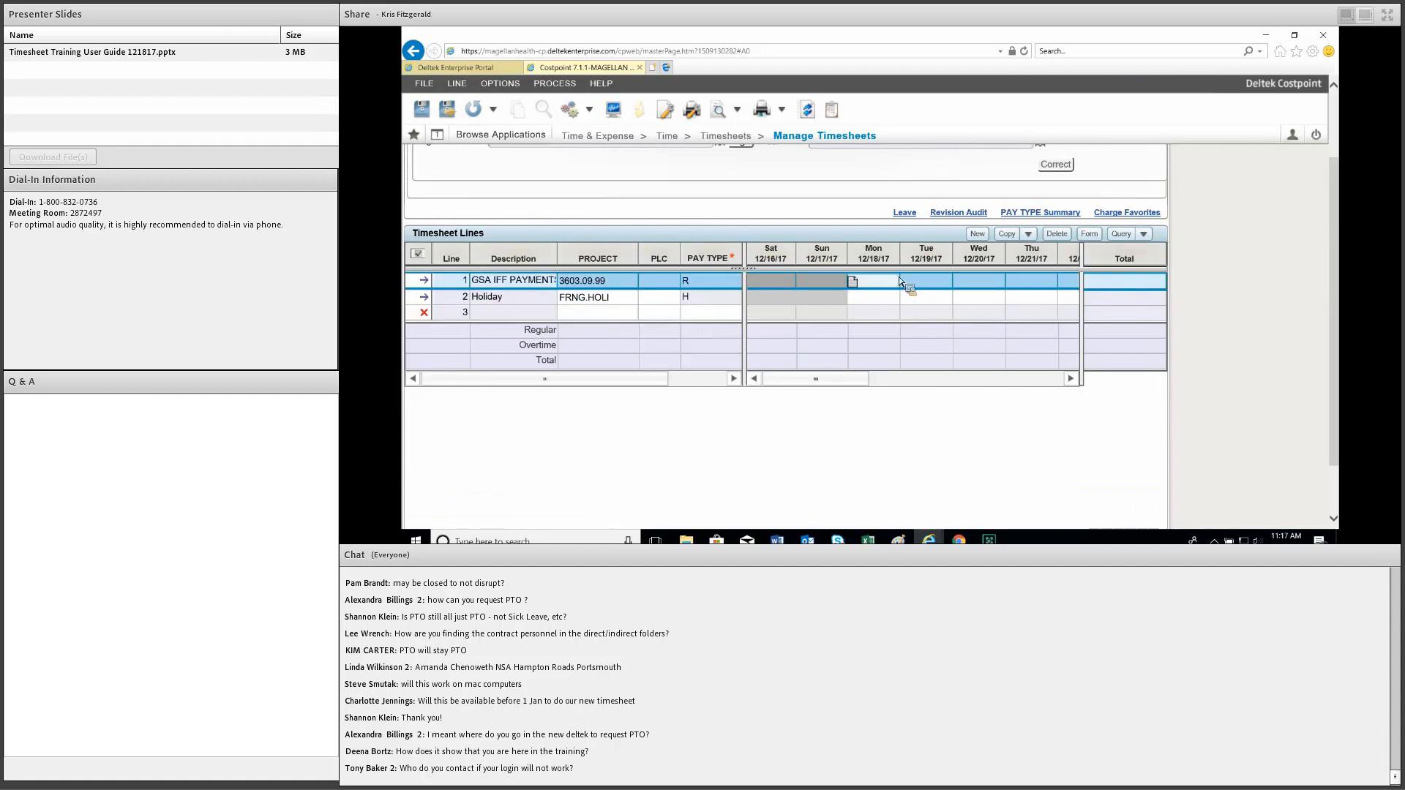
Enter 4.3, 1.2 and 4.2 hours for Monday–Wednesday on the GSA IFF Payments line.
{"action": "type", "text": "4.3"}
{"action": "key", "text": "Tab"}
{"action": "type", "text": "1.2"}
{"action": "key", "text": "Tab"}
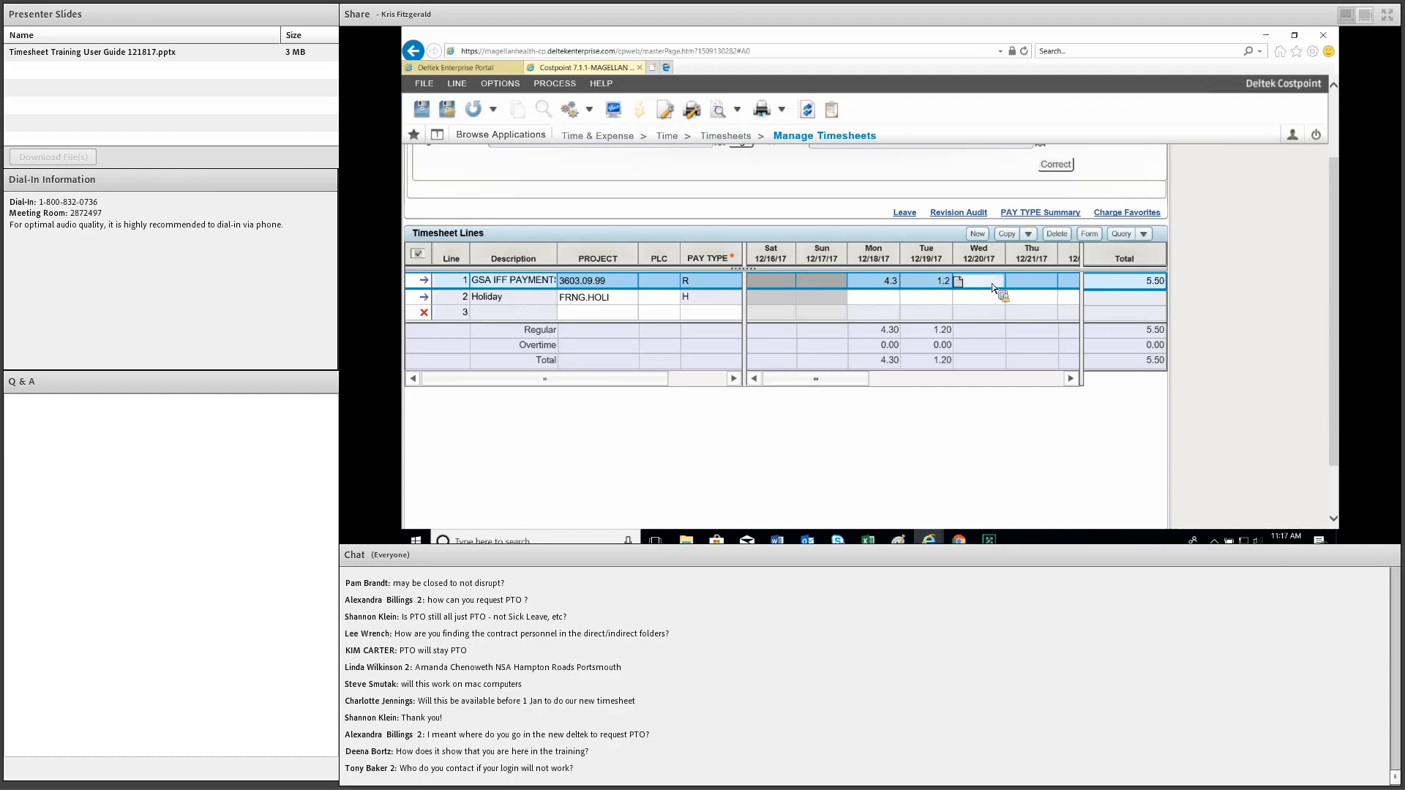
{"action": "type", "text": "4.2"}
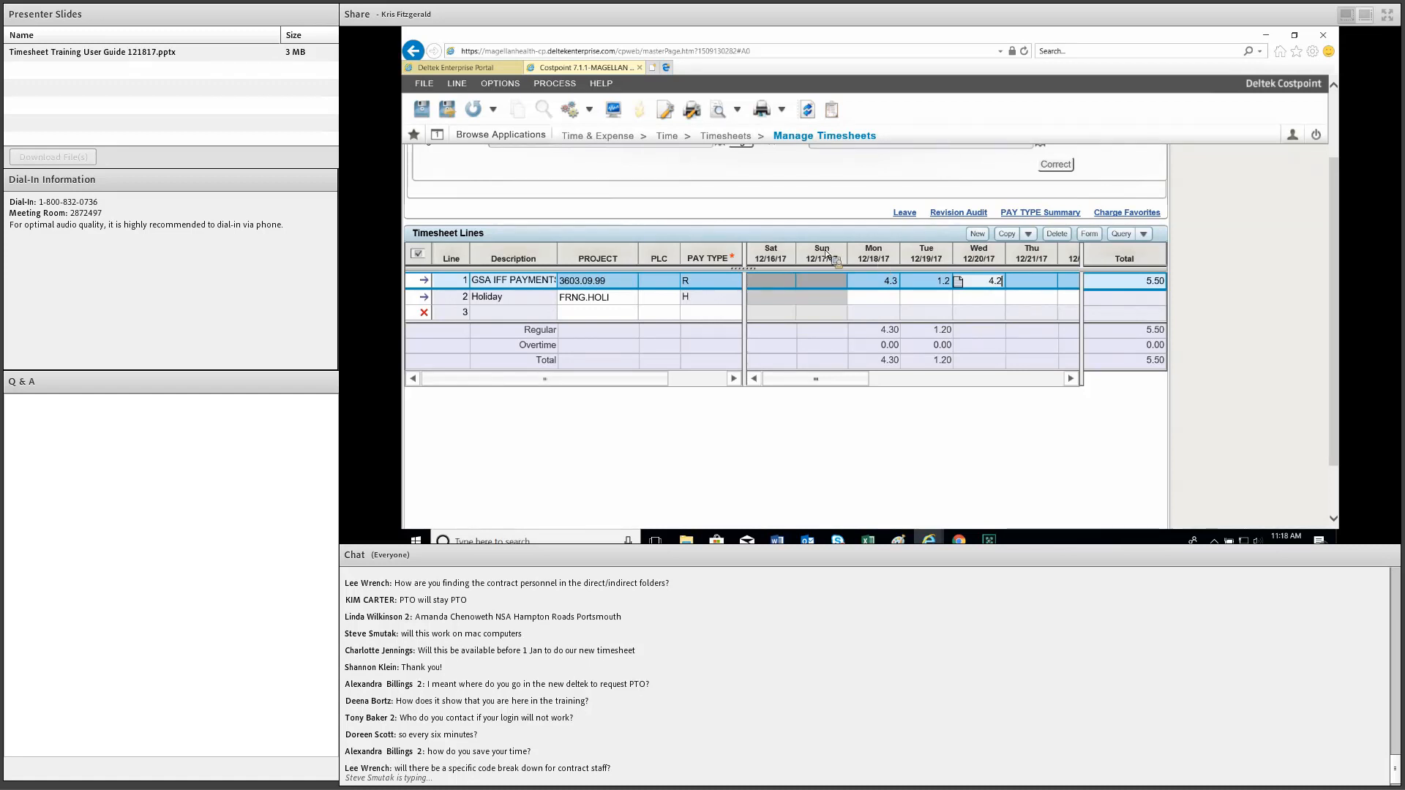
{"action": "left_click", "coordinate": [1133, 432]}
{"action": "left_click", "coordinate": [424, 297]}
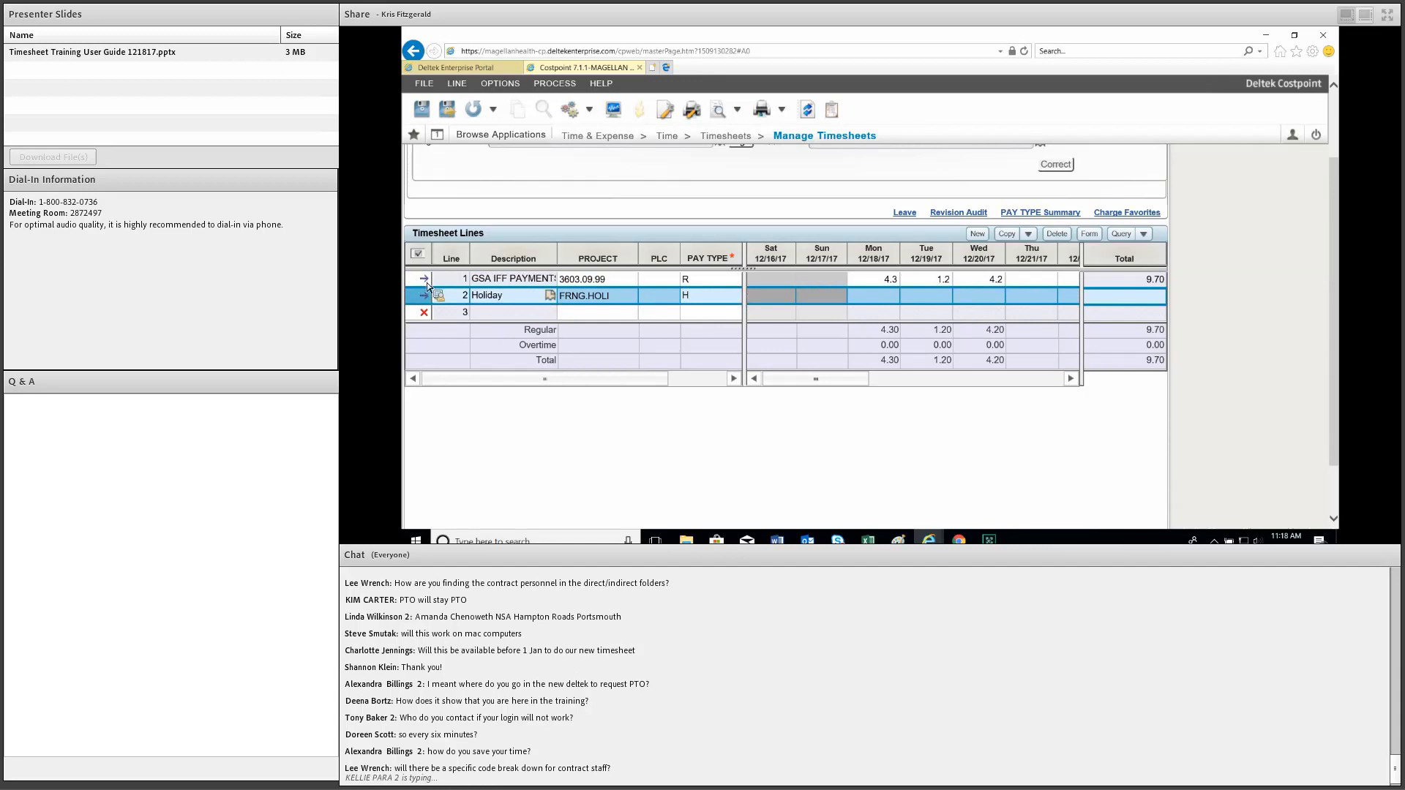
{"action": "left_click", "coordinate": [784, 273]}
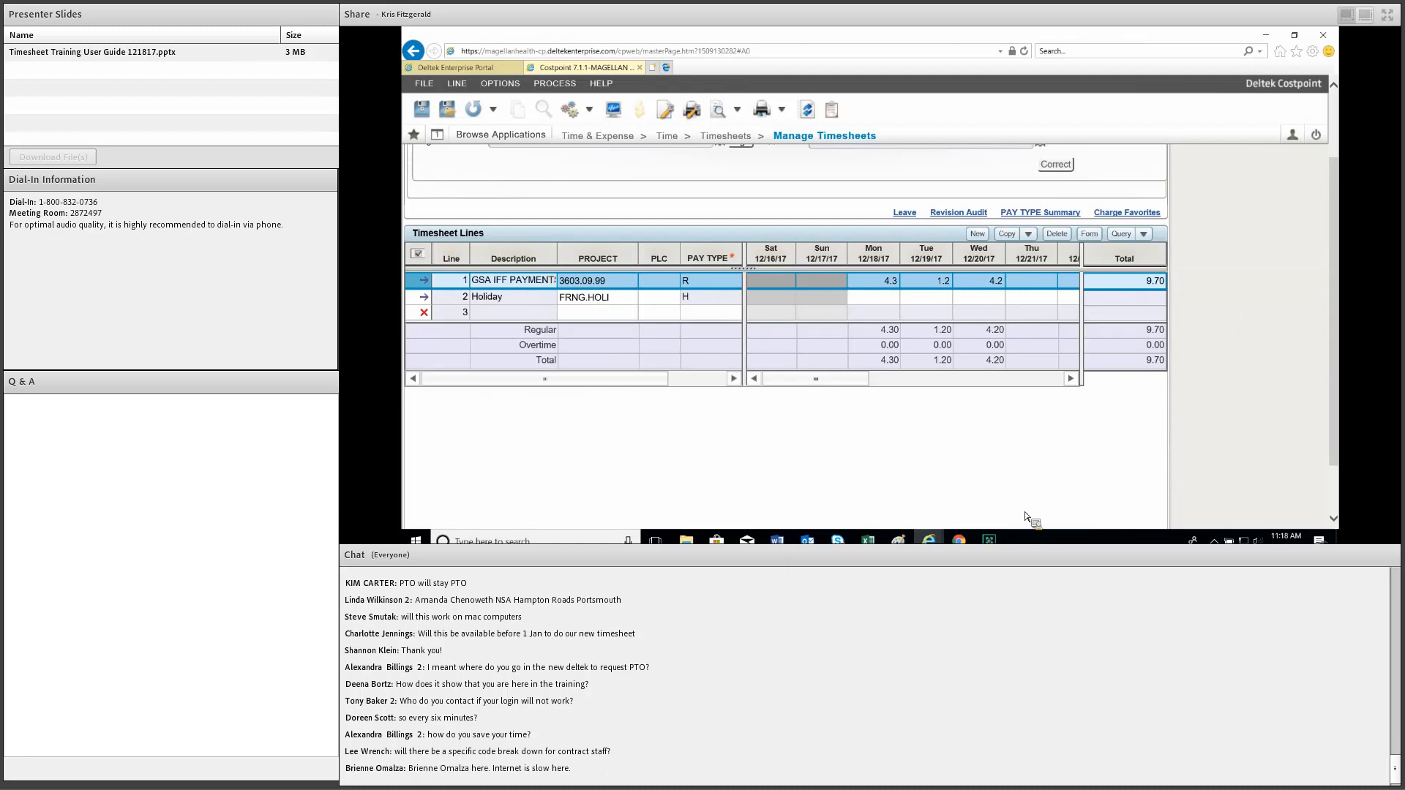
{"action": "scroll", "coordinate": [1019, 521], "scroll_direction": "down", "scroll_amount": 1}
{"action": "scroll", "coordinate": [1019, 520], "scroll_direction": "down", "scroll_amount": 1}
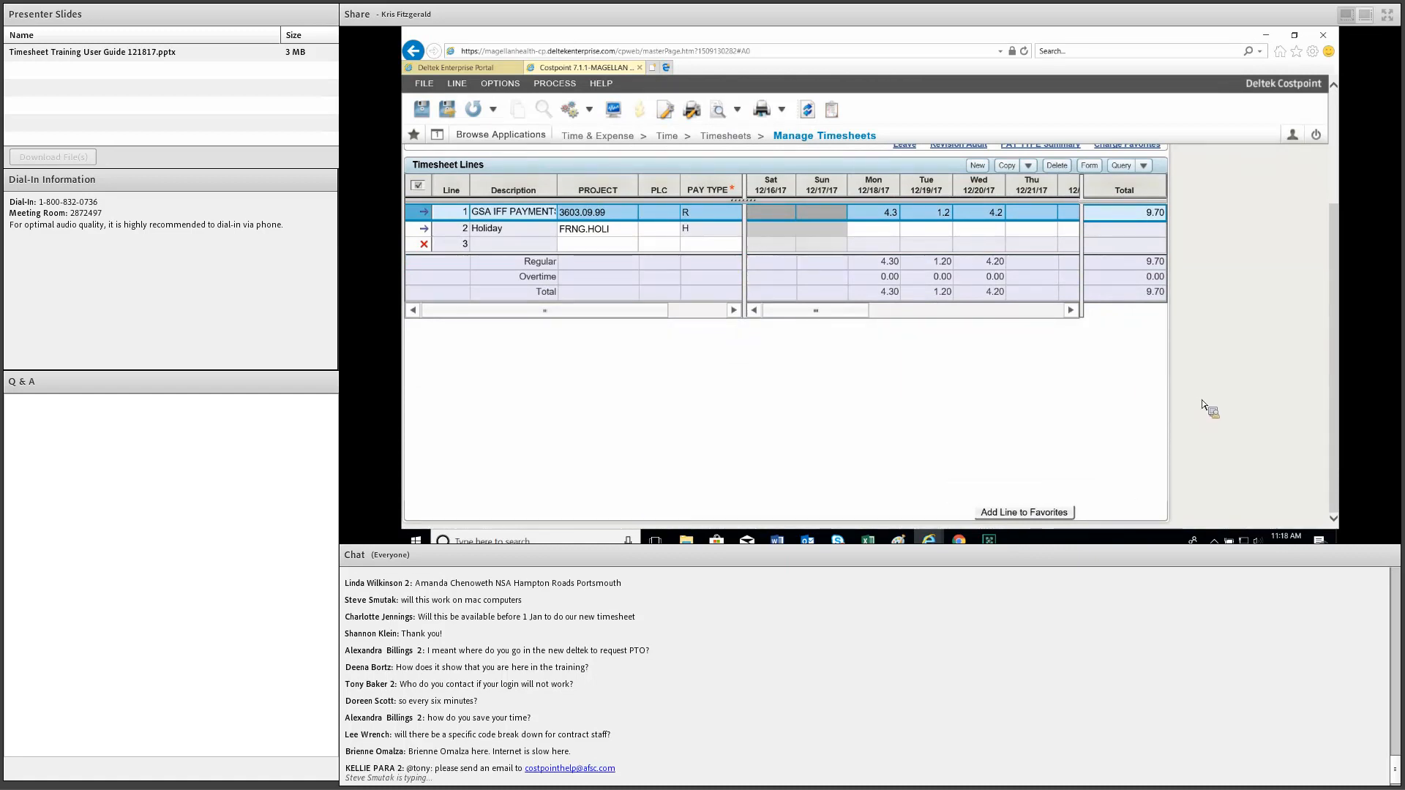
{"action": "scroll", "coordinate": [1039, 285], "scroll_direction": "up", "scroll_amount": 3}
{"action": "scroll", "coordinate": [960, 279], "scroll_direction": "up", "scroll_amount": 3}
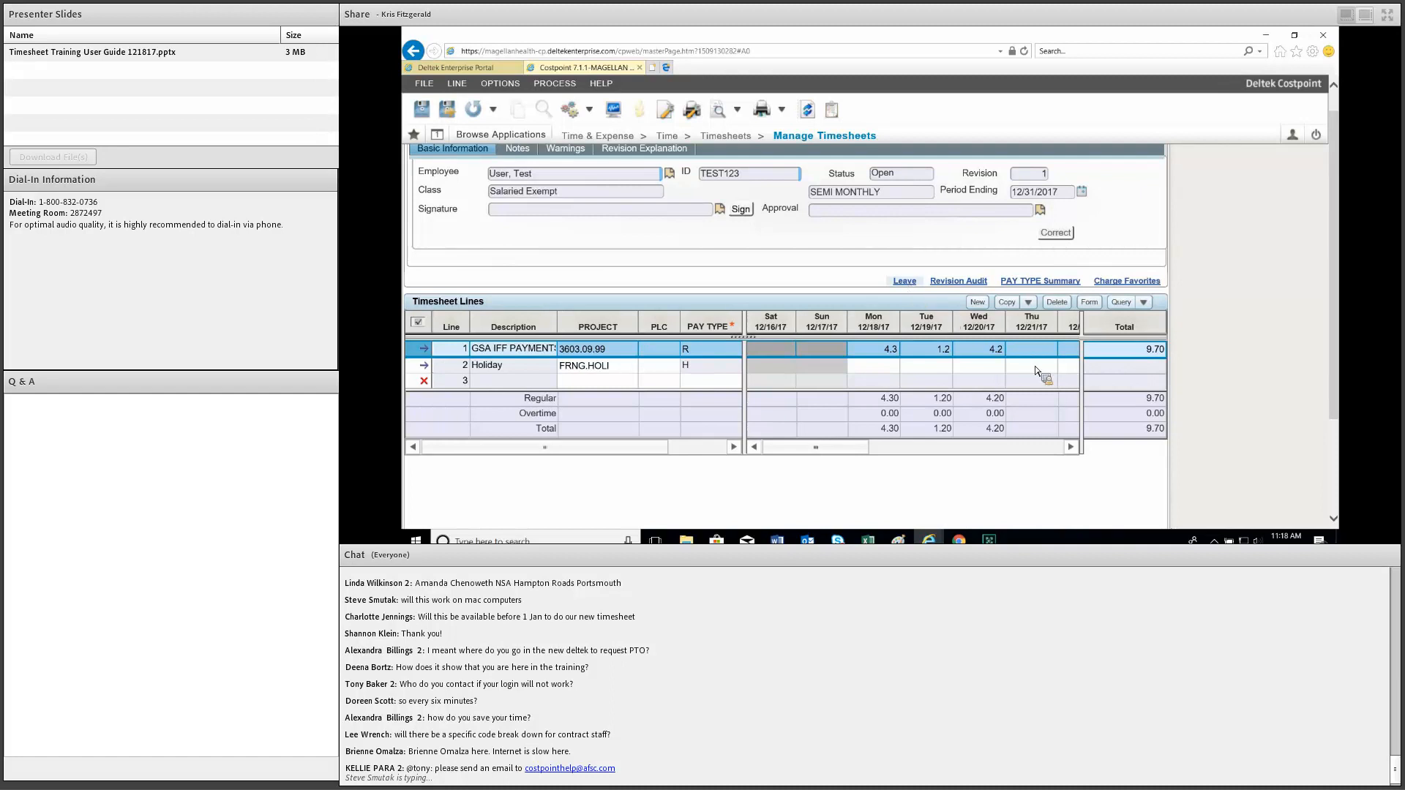
Check the employee's 80-hour PTO leave balance, then scroll back up to the timesheet.
{"action": "left_click", "coordinate": [904, 281]}
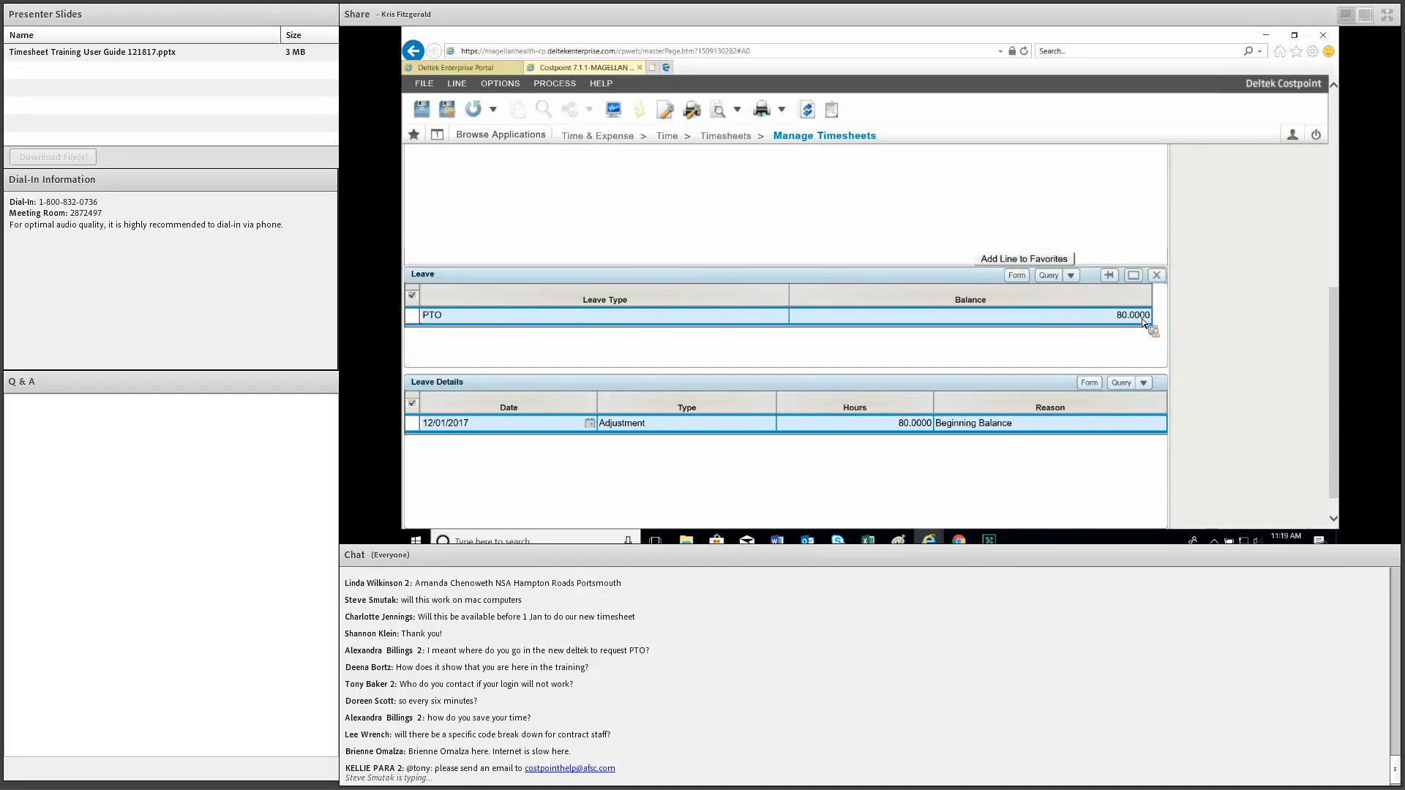
{"action": "left_click", "coordinate": [911, 317]}
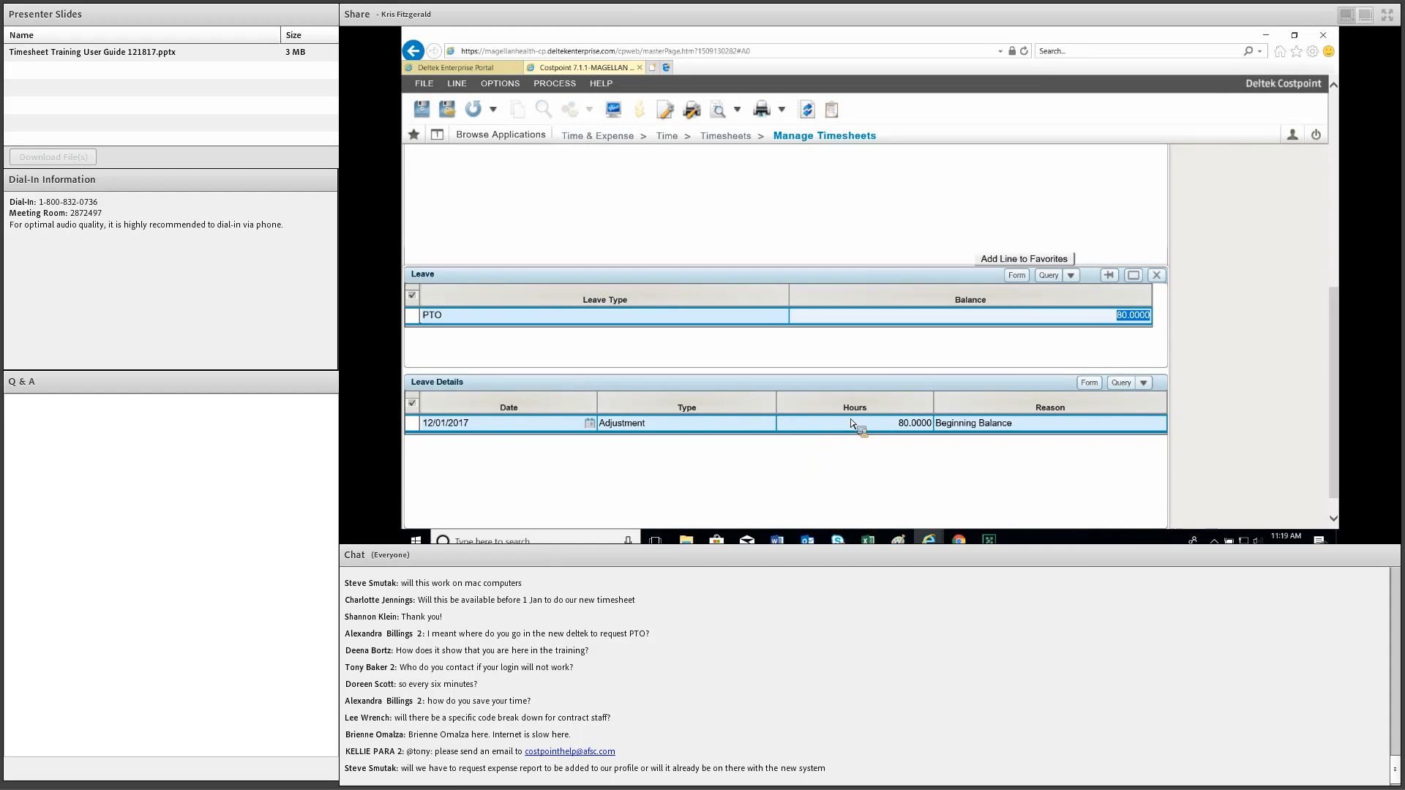
{"action": "scroll", "coordinate": [960, 307], "scroll_direction": "up", "scroll_amount": 5}
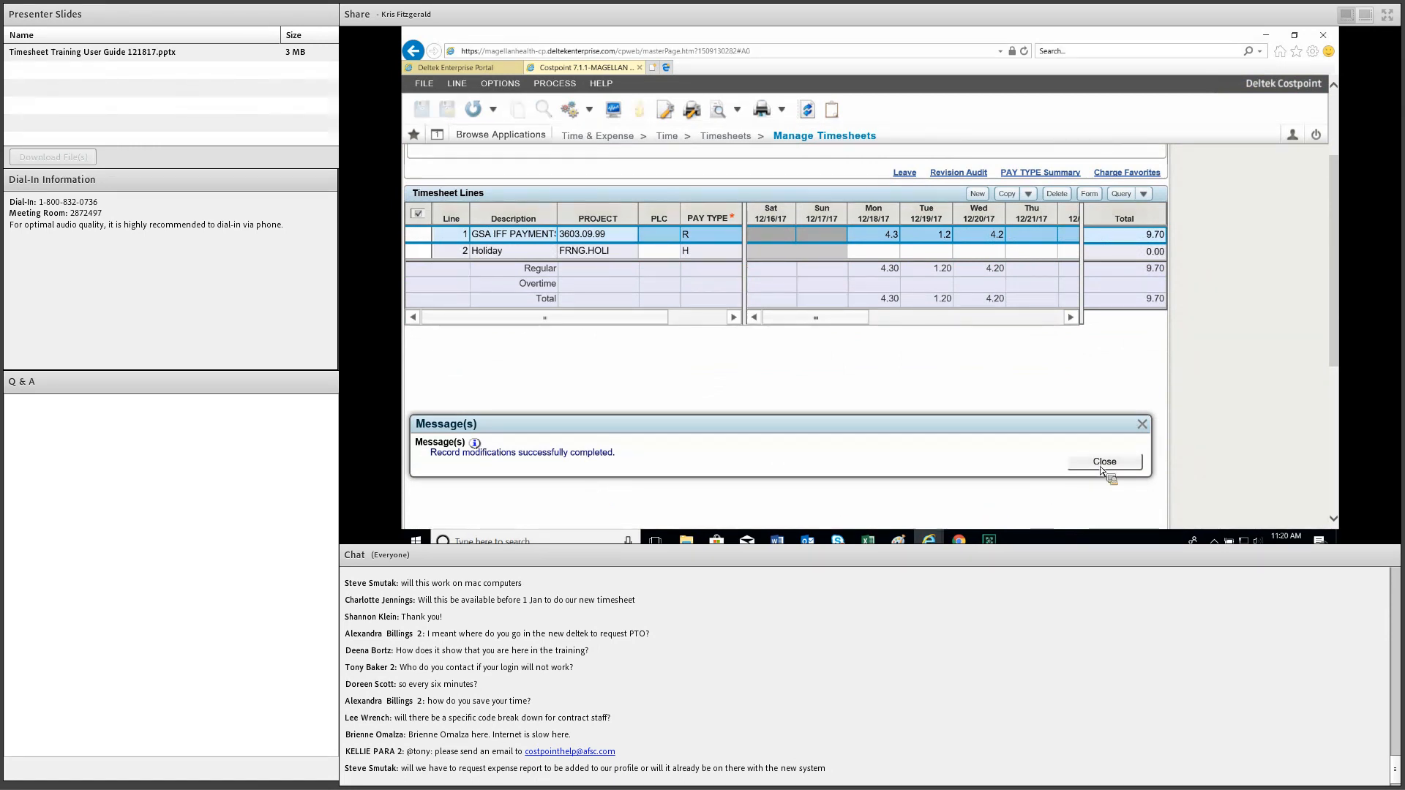
Change the GSA IFF Payments line's Monday 12/18 hours to 5.4.
{"action": "left_click", "coordinate": [871, 234]}
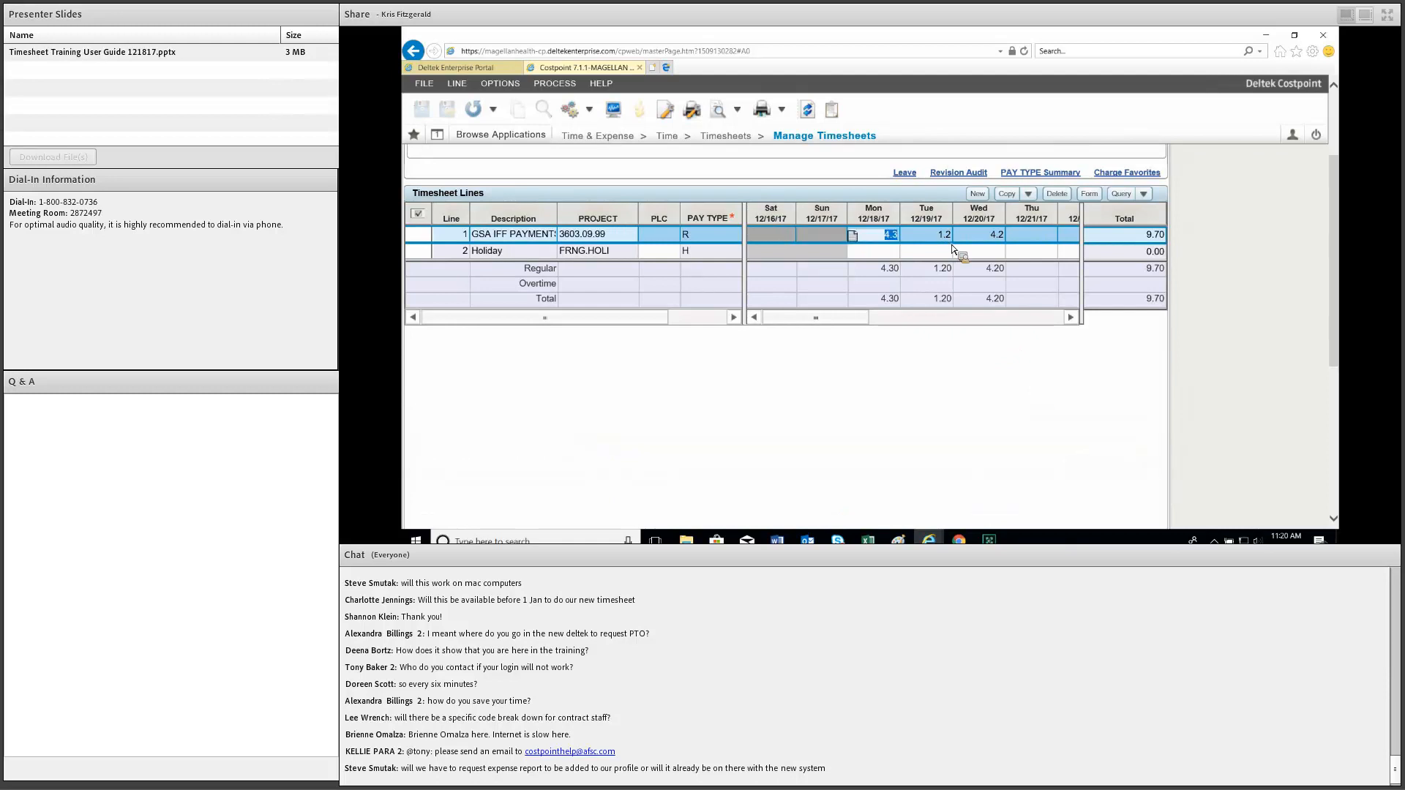
{"action": "type", "text": "5.4"}
{"action": "key", "text": "Tab"}
Try saving the timesheet, then scroll to the Revision Explanation section that needs a reason.
{"action": "left_click", "coordinate": [450, 114]}
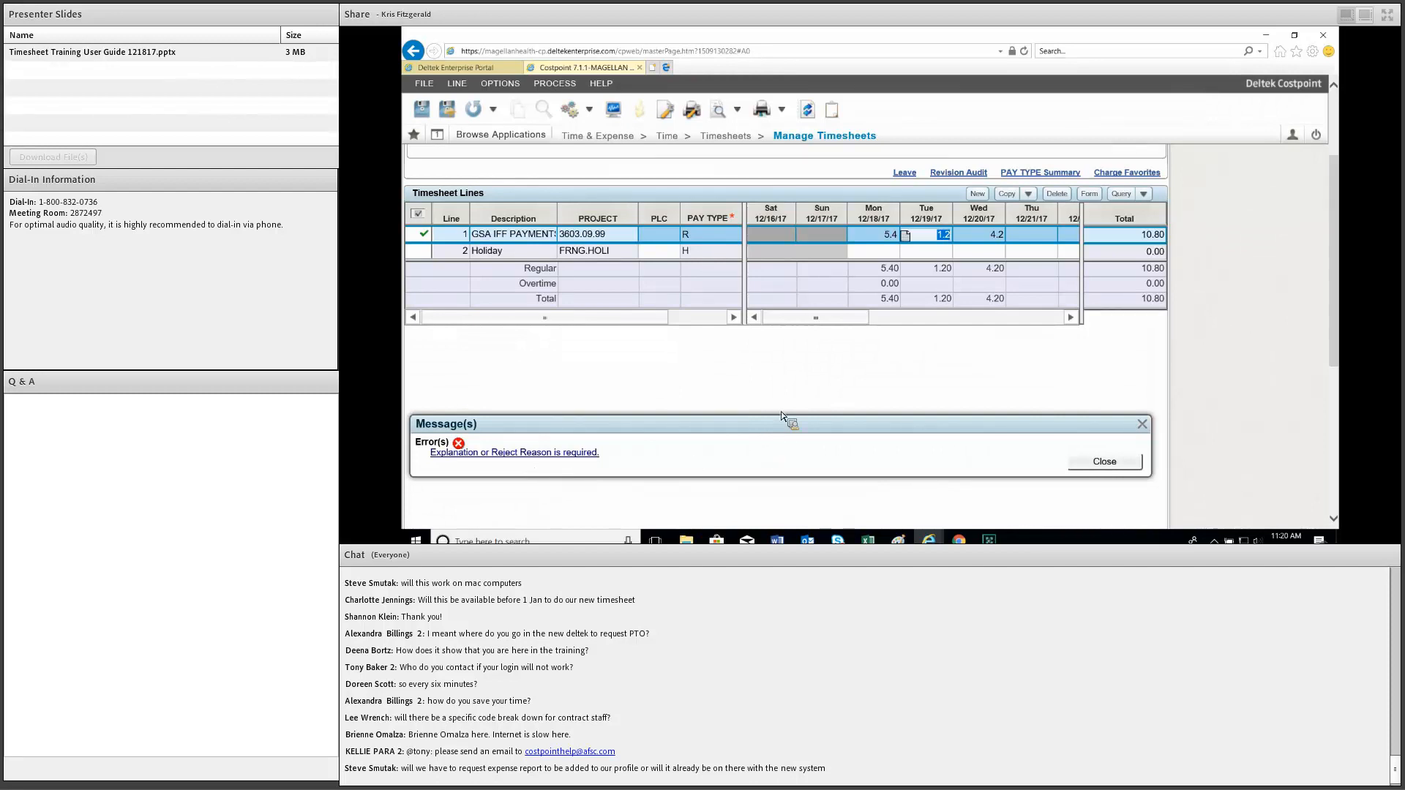
{"action": "scroll", "coordinate": [906, 393], "scroll_direction": "up", "scroll_amount": 1}
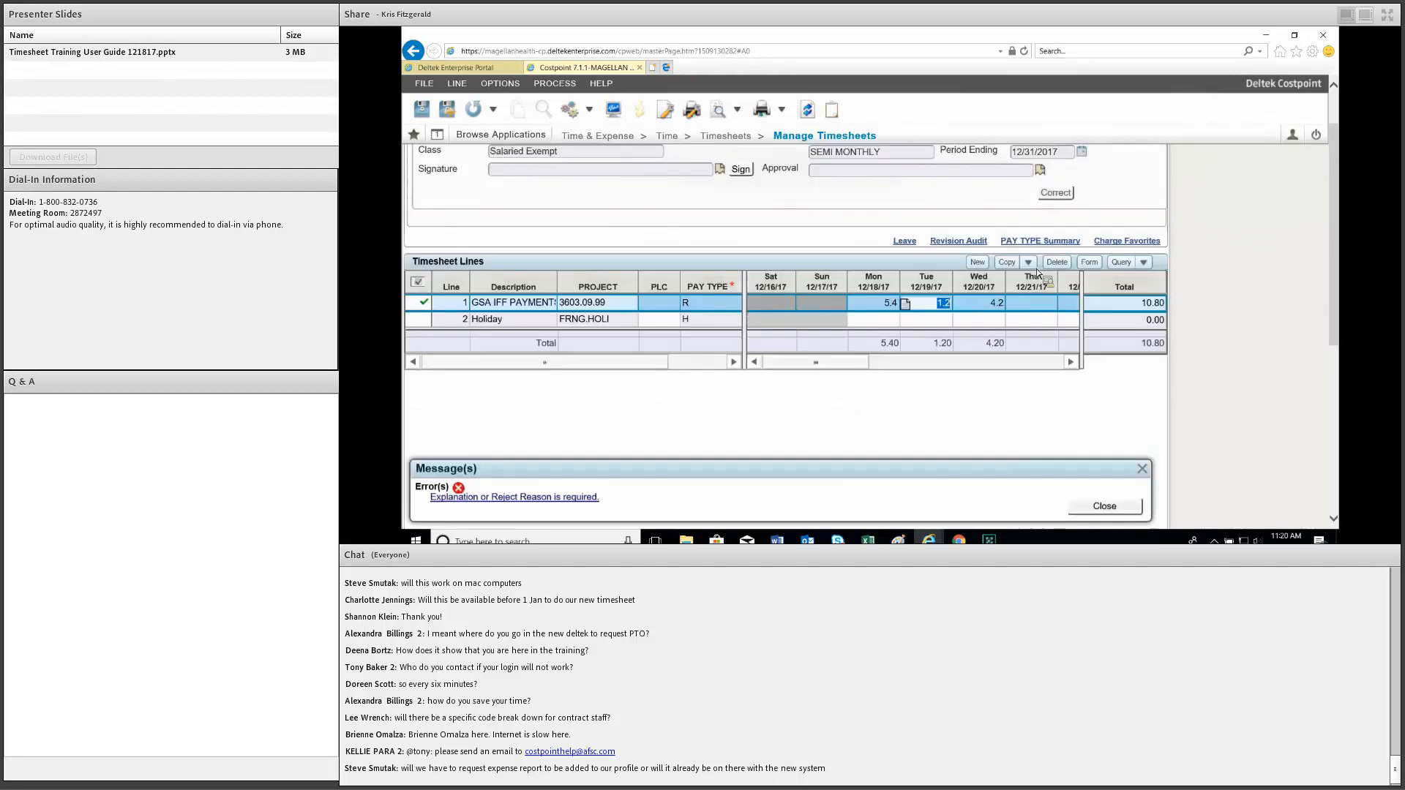
{"action": "scroll", "coordinate": [859, 490], "scroll_direction": "up", "scroll_amount": 1}
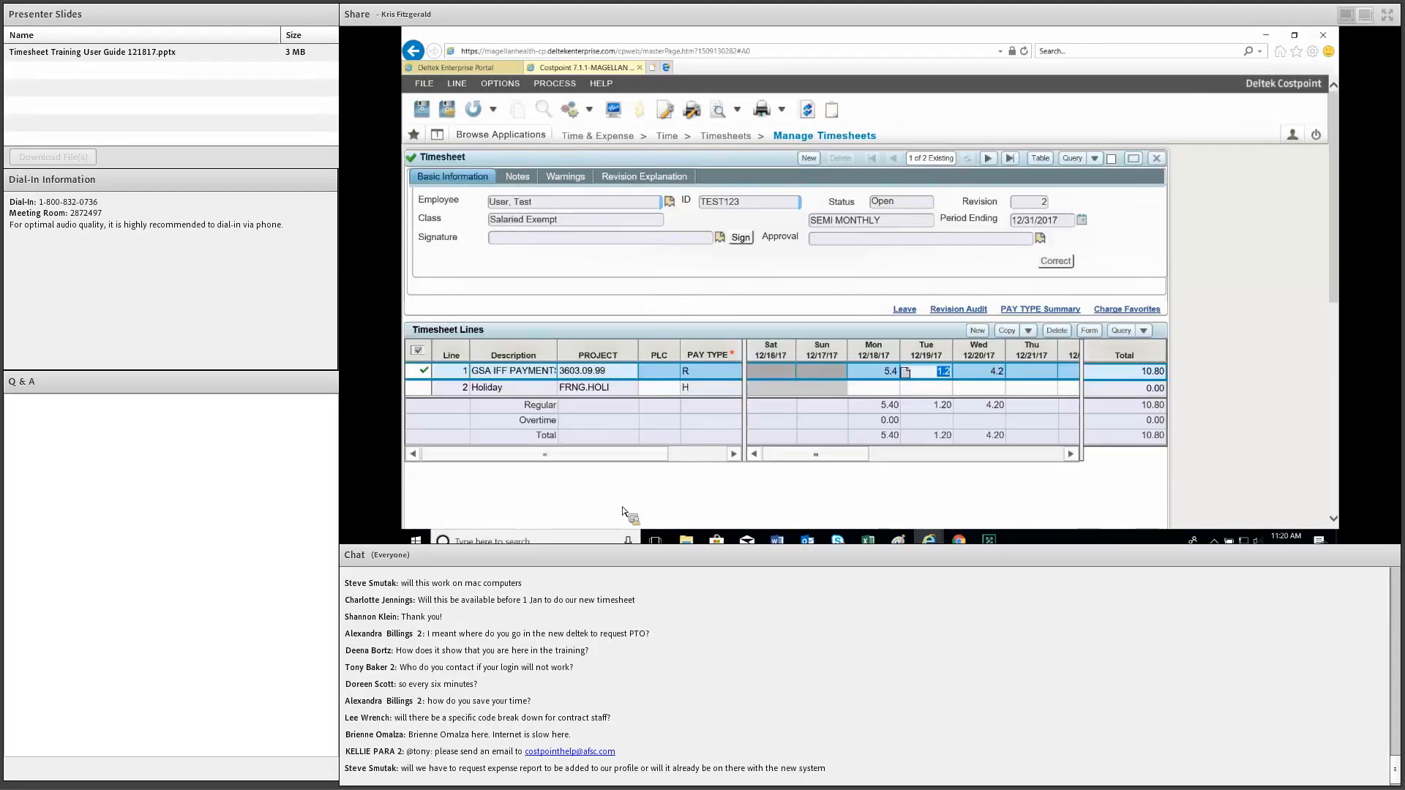
{"action": "scroll", "coordinate": [529, 472], "scroll_direction": "down", "scroll_amount": 1}
{"action": "scroll", "coordinate": [519, 457], "scroll_direction": "down", "scroll_amount": 1}
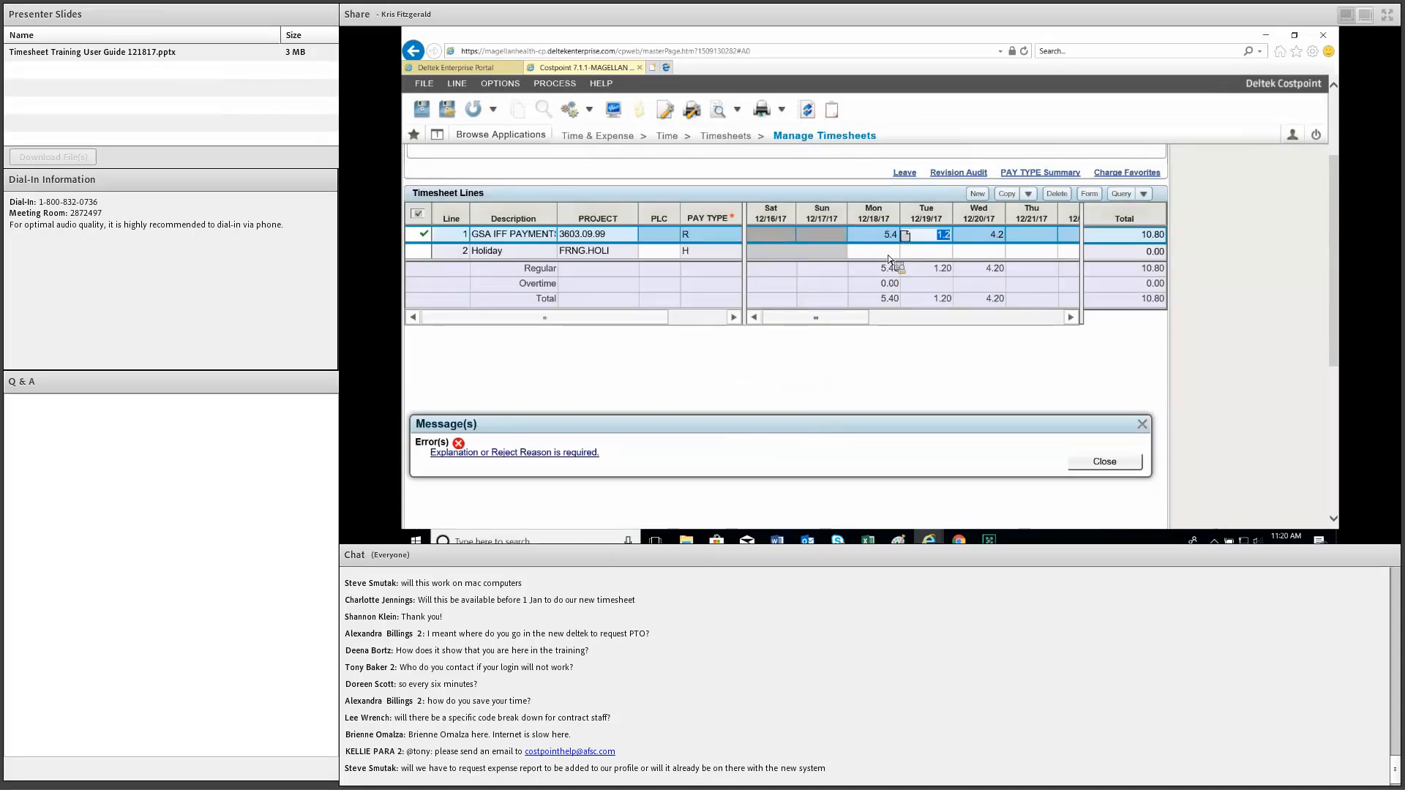
{"action": "scroll", "coordinate": [880, 266], "scroll_direction": "up", "scroll_amount": 2}
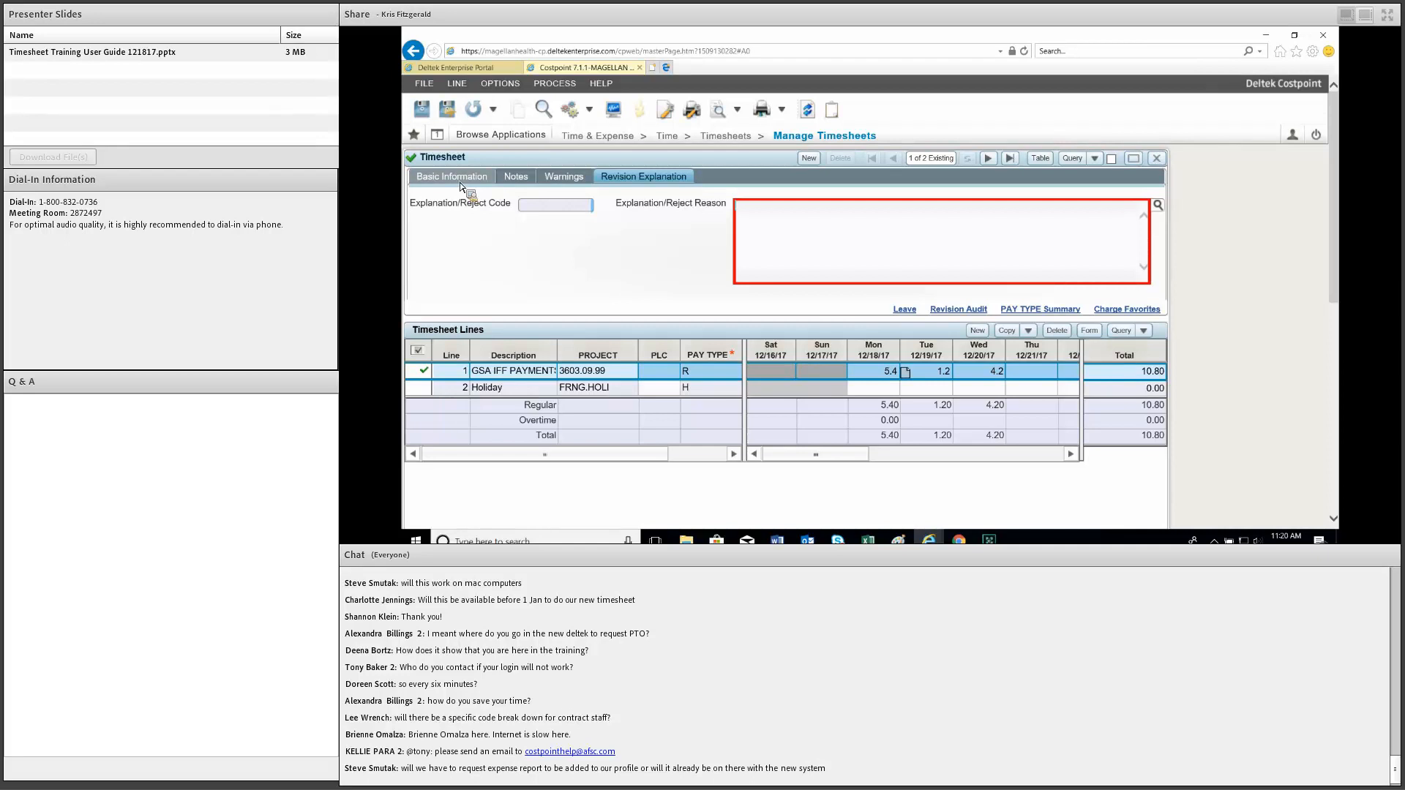
Enter the revision reason 'Added hours because the jpob required that I stay later'.
{"action": "left_click", "coordinate": [779, 233]}
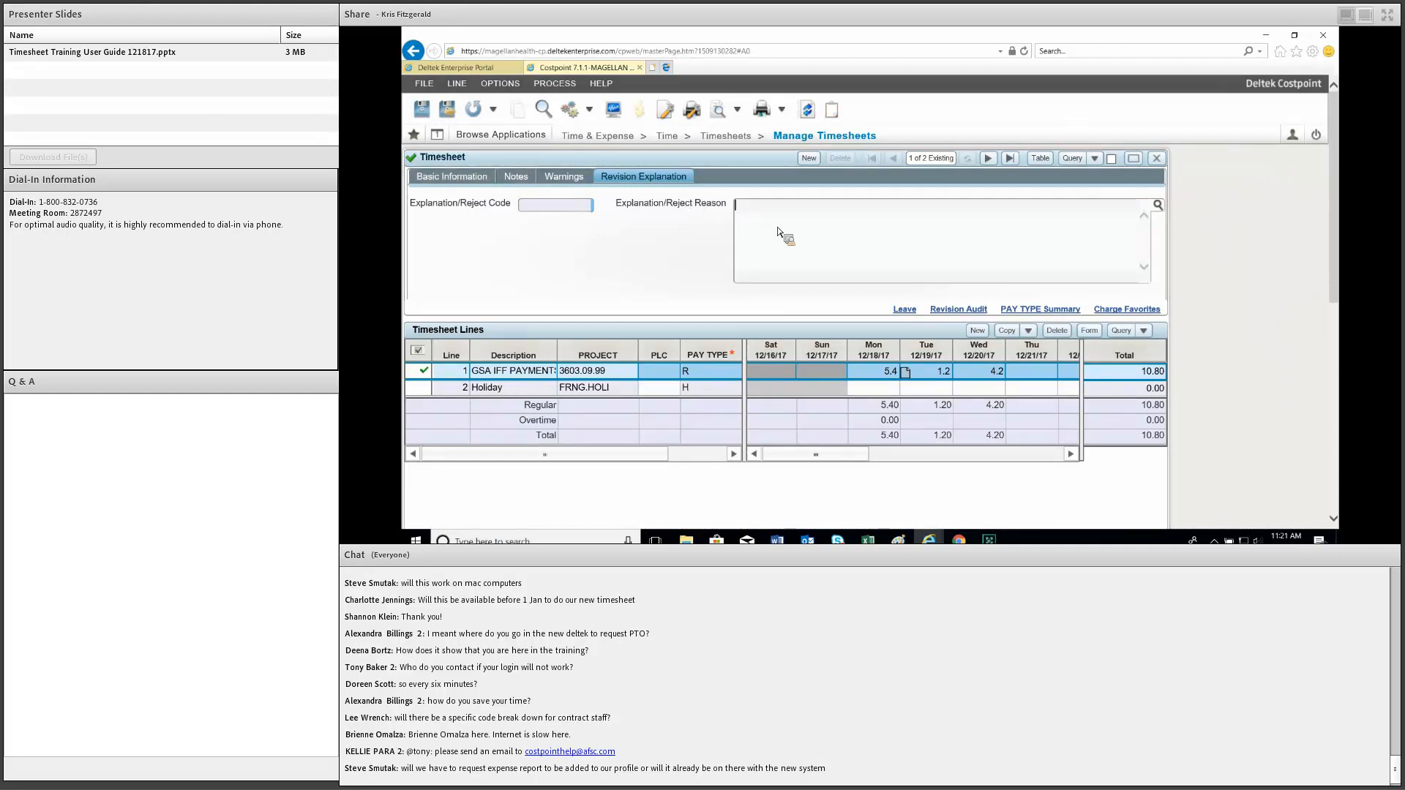
{"action": "type", "text": "Added hours"}
{"action": "type", "text": " because t"}
{"action": "type", "text": "he j"}
{"action": "type", "text": "p"}
{"action": "type", "text": "ob requ"}
{"action": "type", "text": "ir"}
{"action": "type", "text": "ed that I stay"}
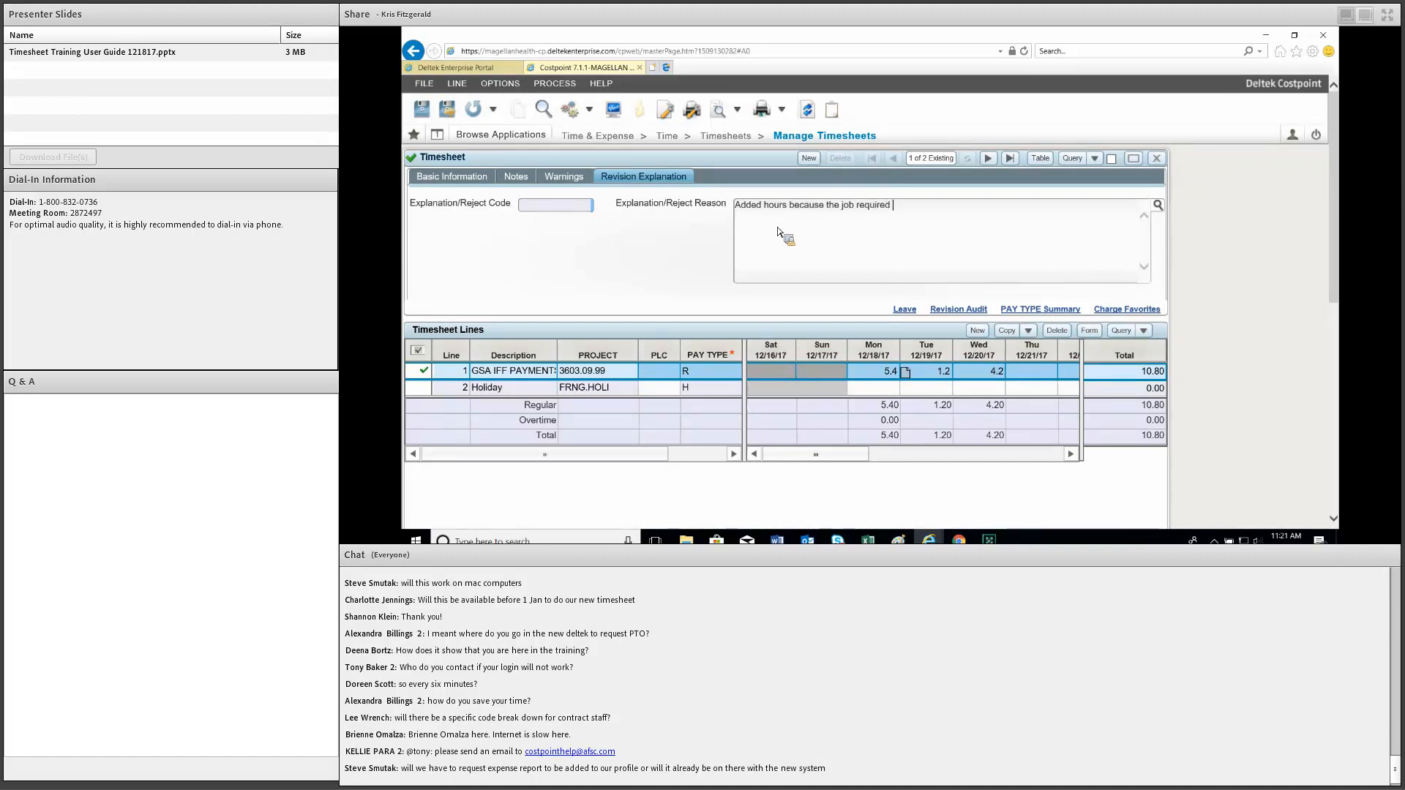
{"action": "type", "text": " later"}
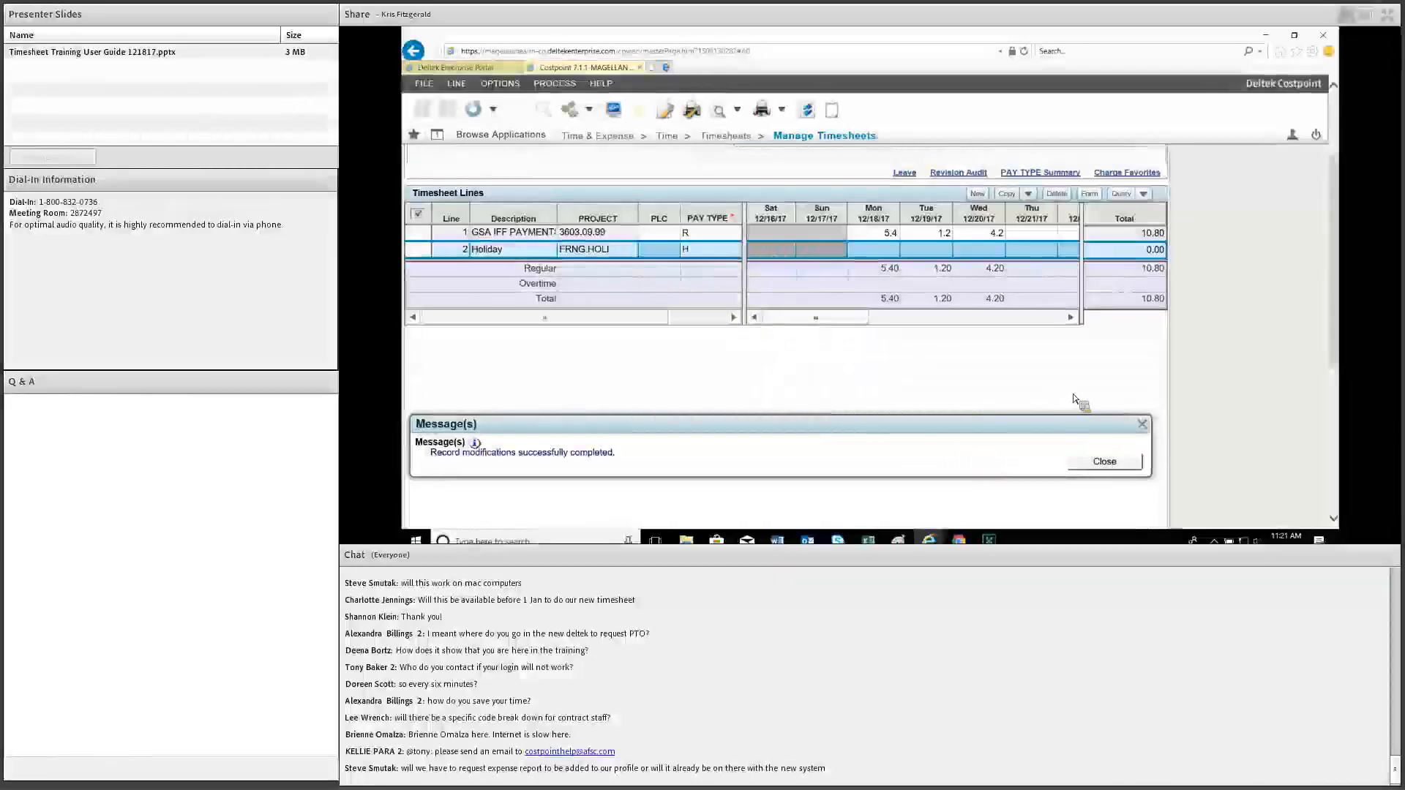
Scroll back up to the top of the saved timesheet.
{"action": "scroll", "coordinate": [1032, 311], "scroll_direction": "up", "scroll_amount": 2}
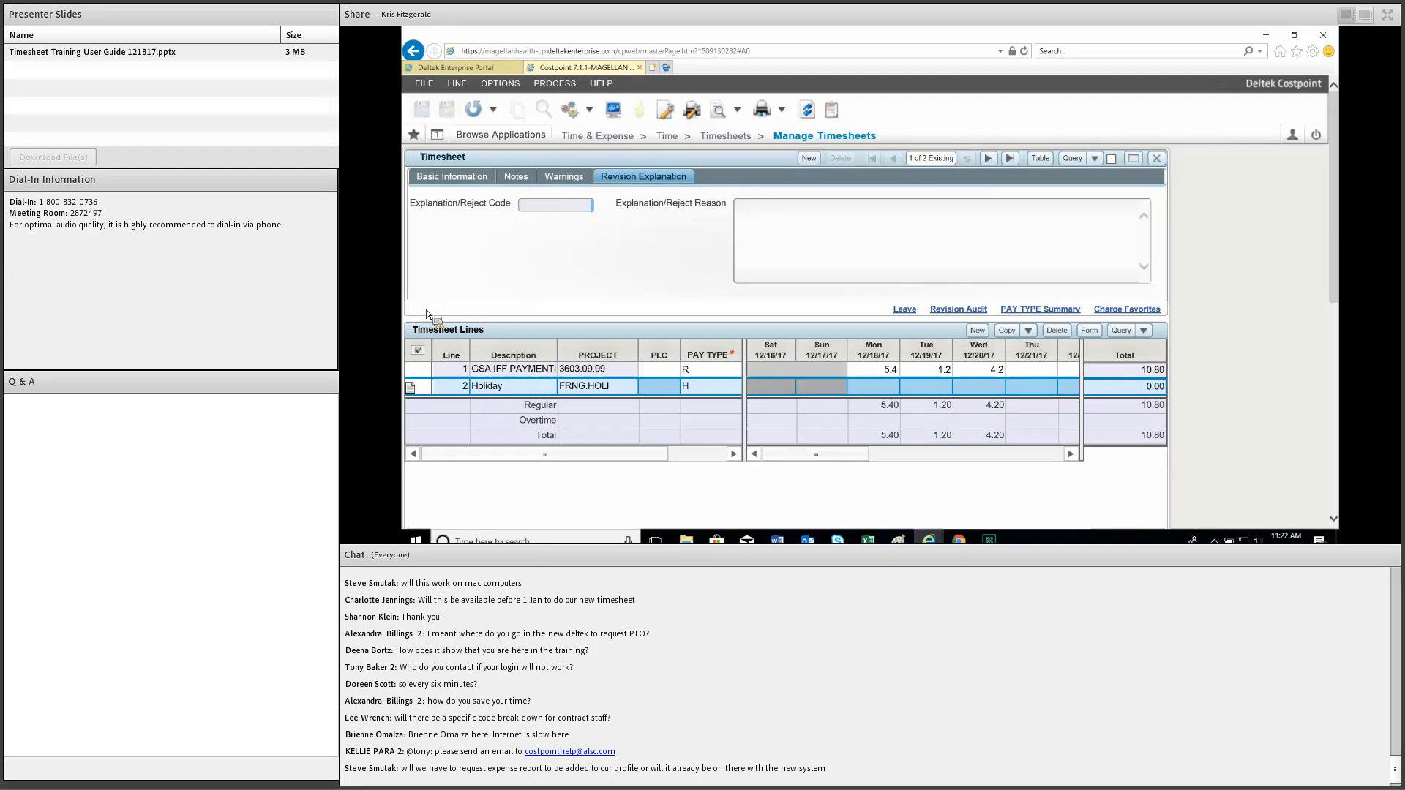
{"action": "scroll", "coordinate": [522, 311], "scroll_direction": "down", "scroll_amount": 2}
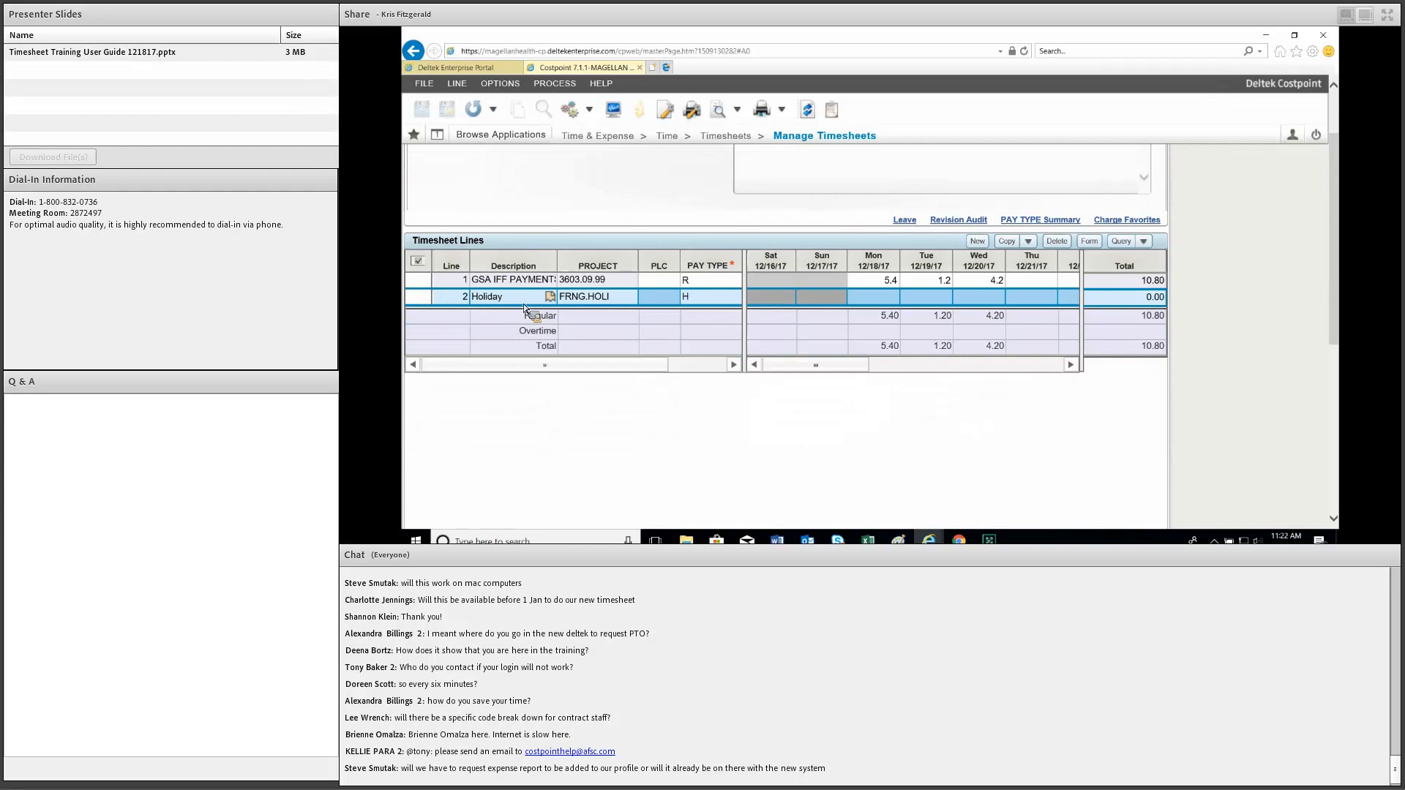
{"action": "left_click", "coordinate": [1126, 221]}
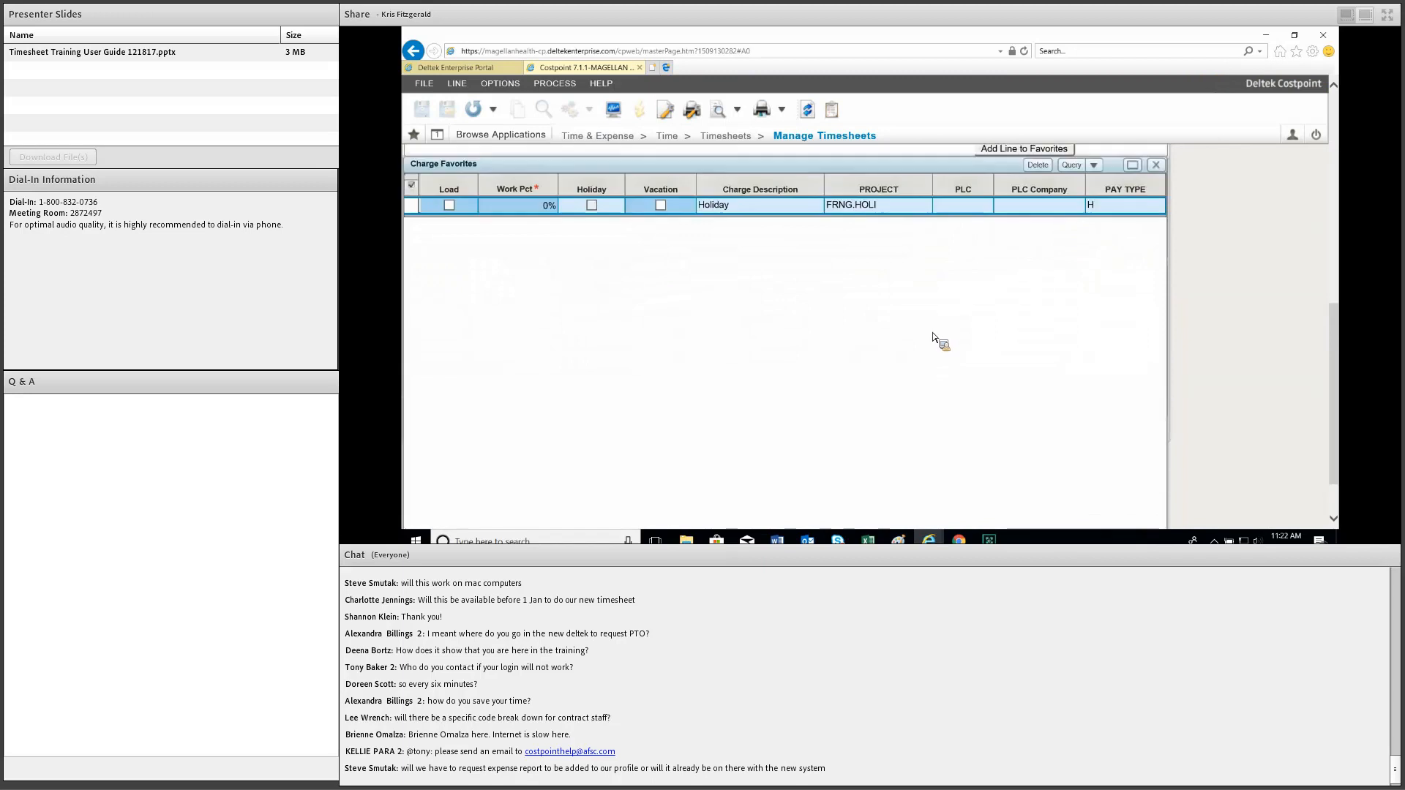
{"action": "scroll", "coordinate": [901, 374], "scroll_direction": "up", "scroll_amount": 3}
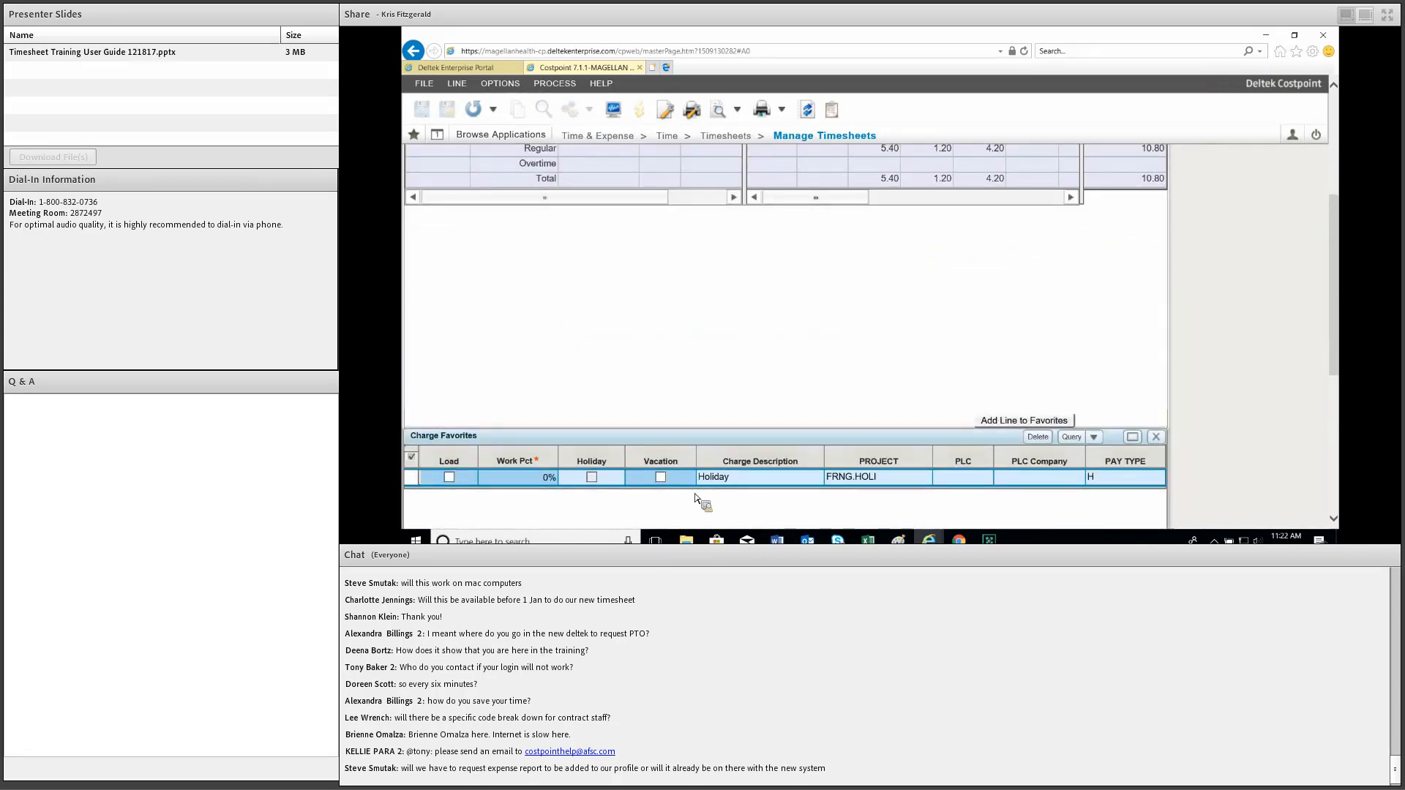
Load the Holiday favorite (FRNG.HOLI, pay type H) as a timesheet line.
{"action": "left_click", "coordinate": [458, 484]}
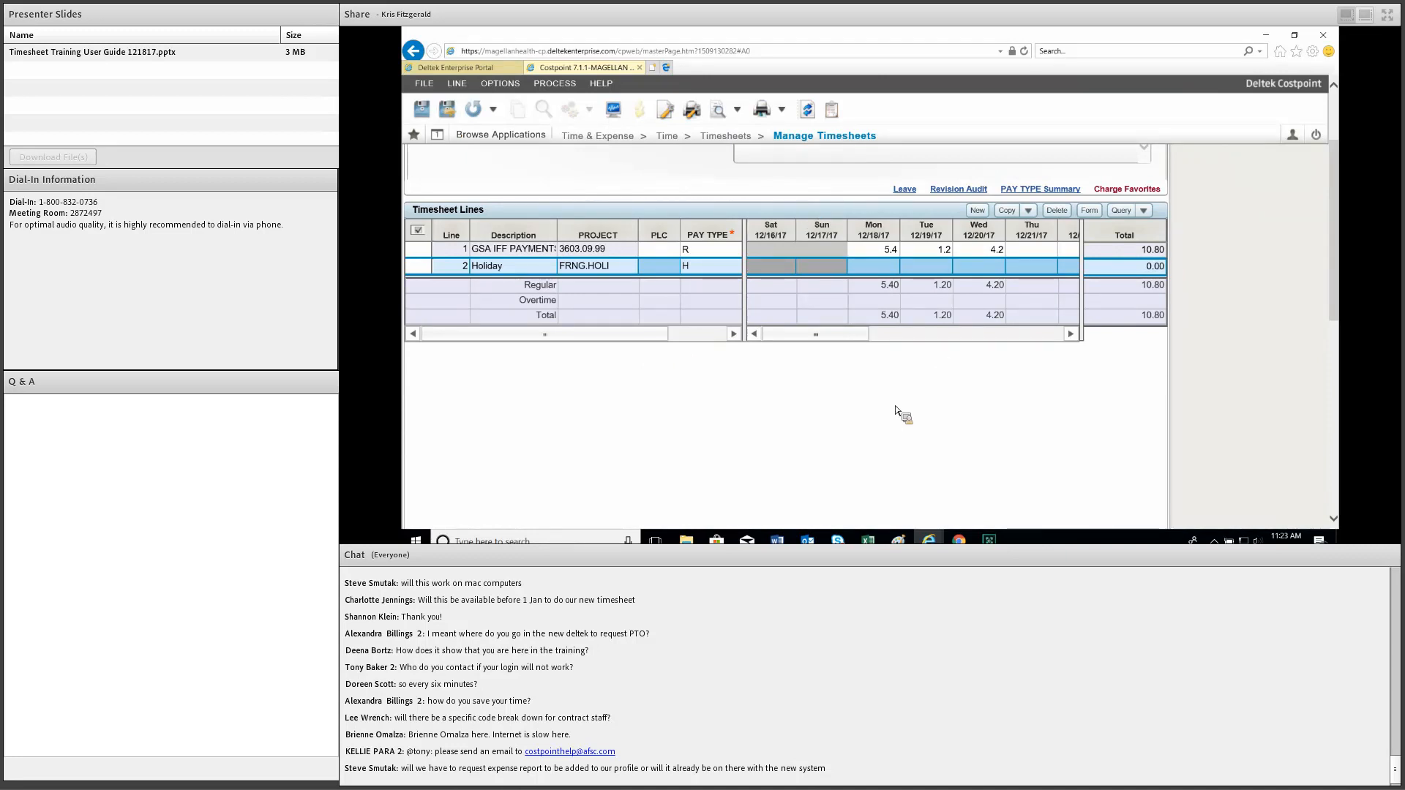
{"action": "scroll", "coordinate": [894, 409], "scroll_direction": "up", "scroll_amount": 1}
{"action": "scroll", "coordinate": [894, 410], "scroll_direction": "up", "scroll_amount": 1}
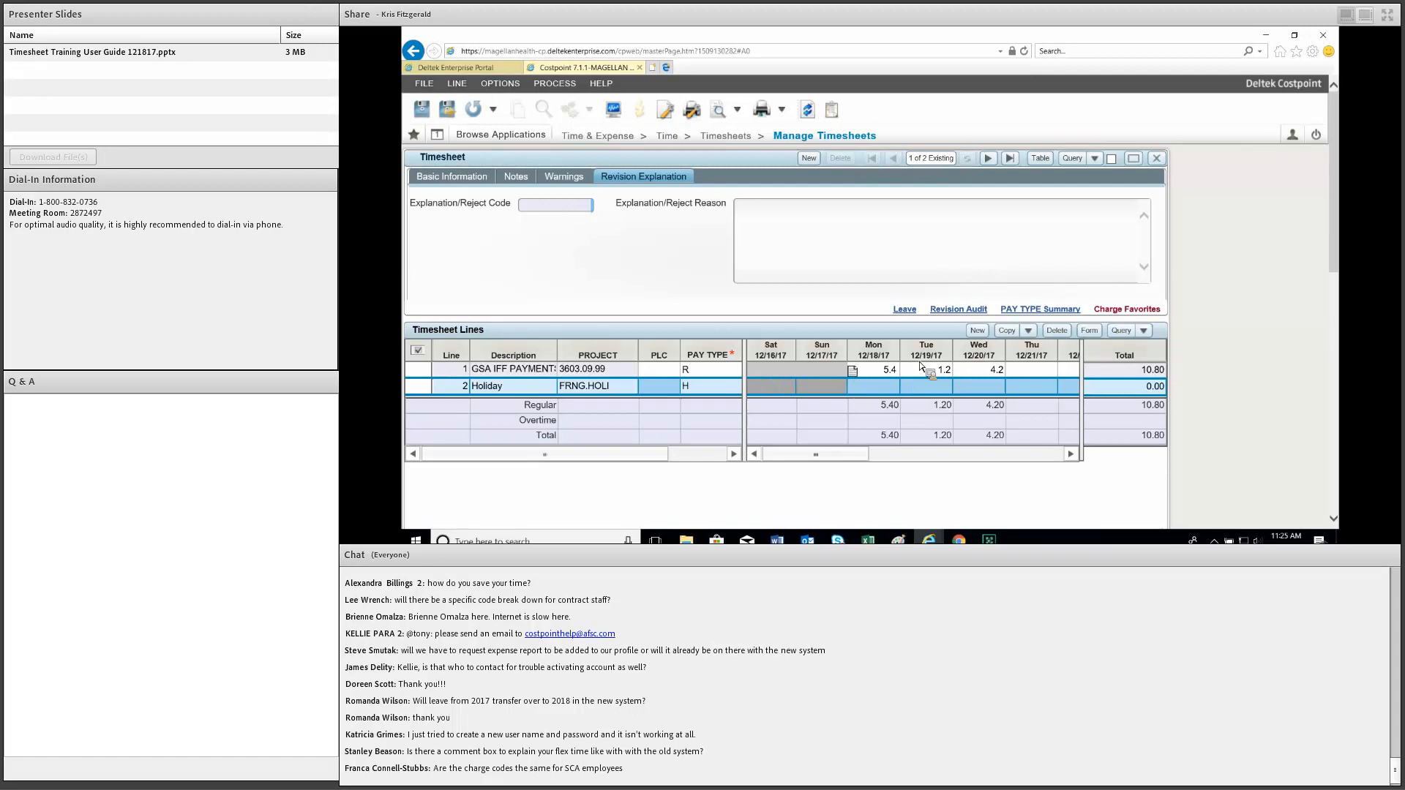
{"action": "scroll", "coordinate": [921, 367], "scroll_direction": "down", "scroll_amount": 2}
{"action": "scroll", "coordinate": [919, 368], "scroll_direction": "up", "scroll_amount": 2}
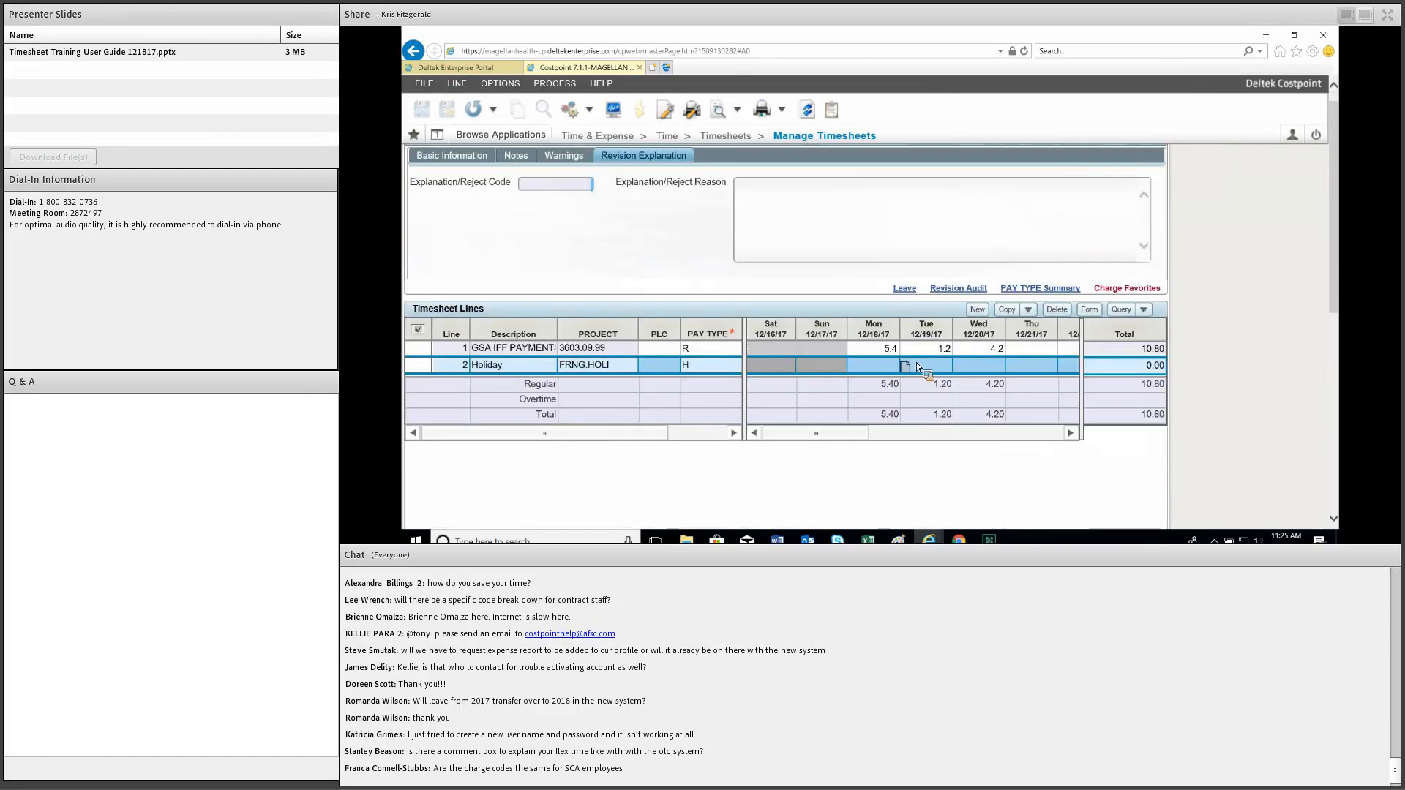
Scroll past the Leave section to line 1's Monday 12/18 hours cell.
{"action": "scroll", "coordinate": [918, 366], "scroll_direction": "down", "scroll_amount": 3}
{"action": "scroll", "coordinate": [865, 267], "scroll_direction": "down", "scroll_amount": 3}
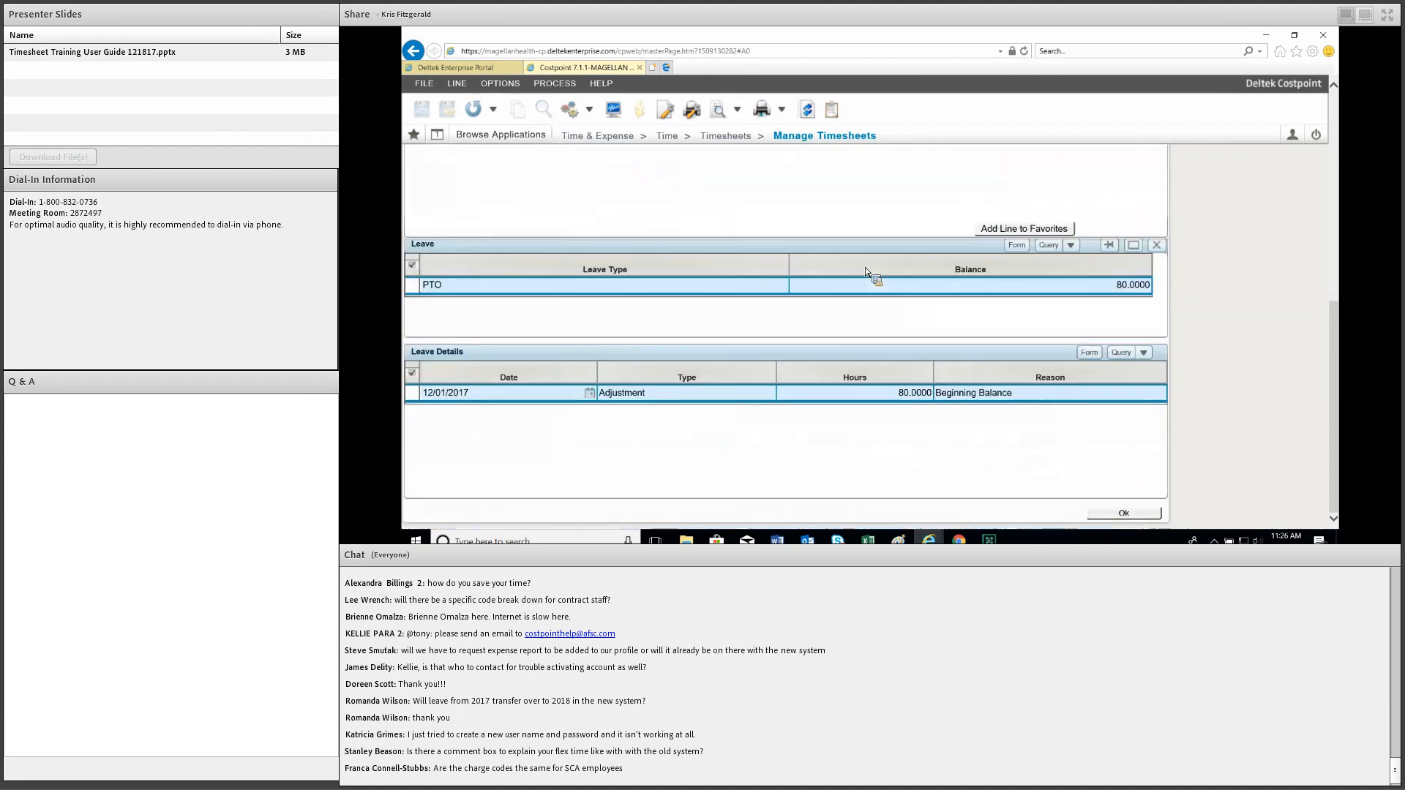
{"action": "scroll", "coordinate": [858, 268], "scroll_direction": "up", "scroll_amount": 4}
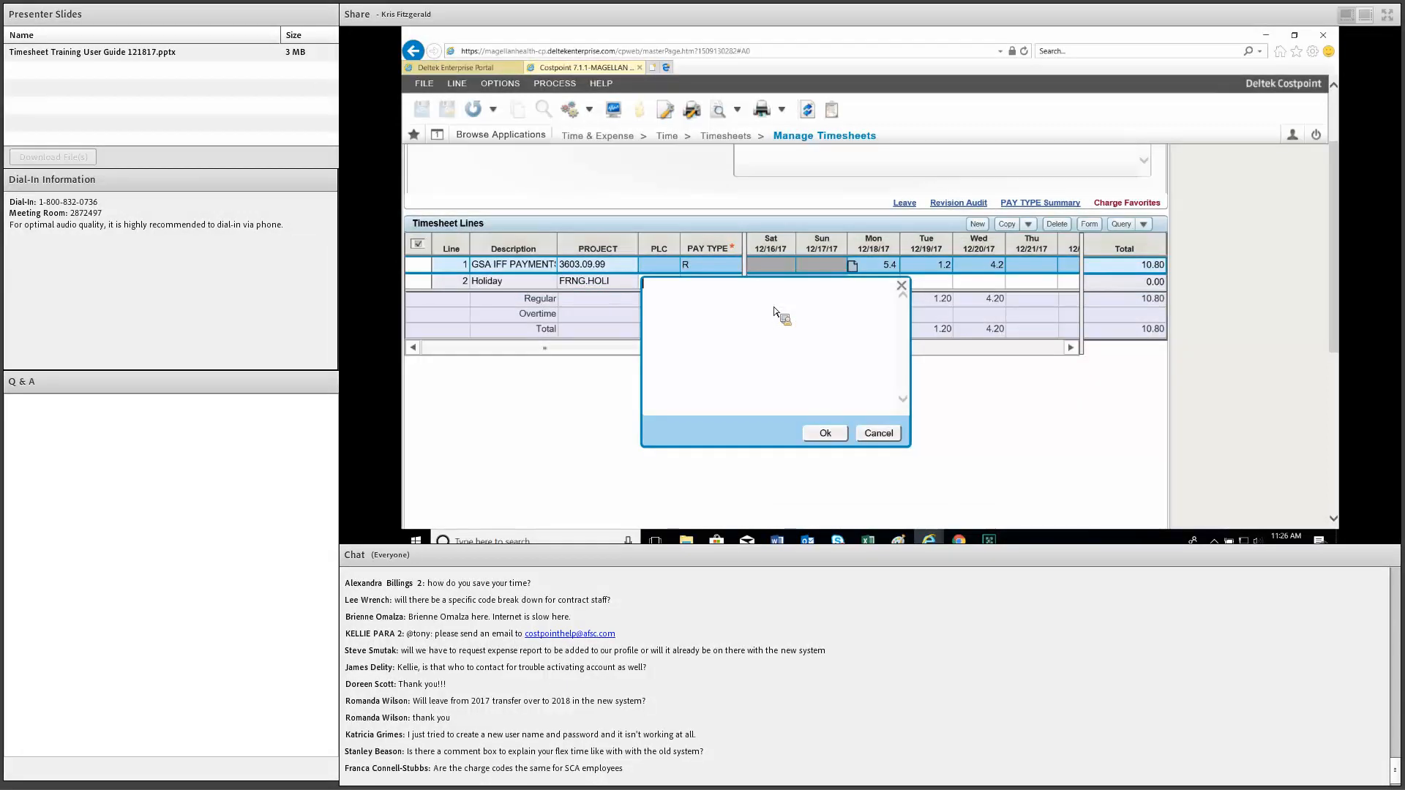
Enter 'comment #1' as the comment on Monday 12/18's hours.
{"action": "type", "text": "comment #1"}
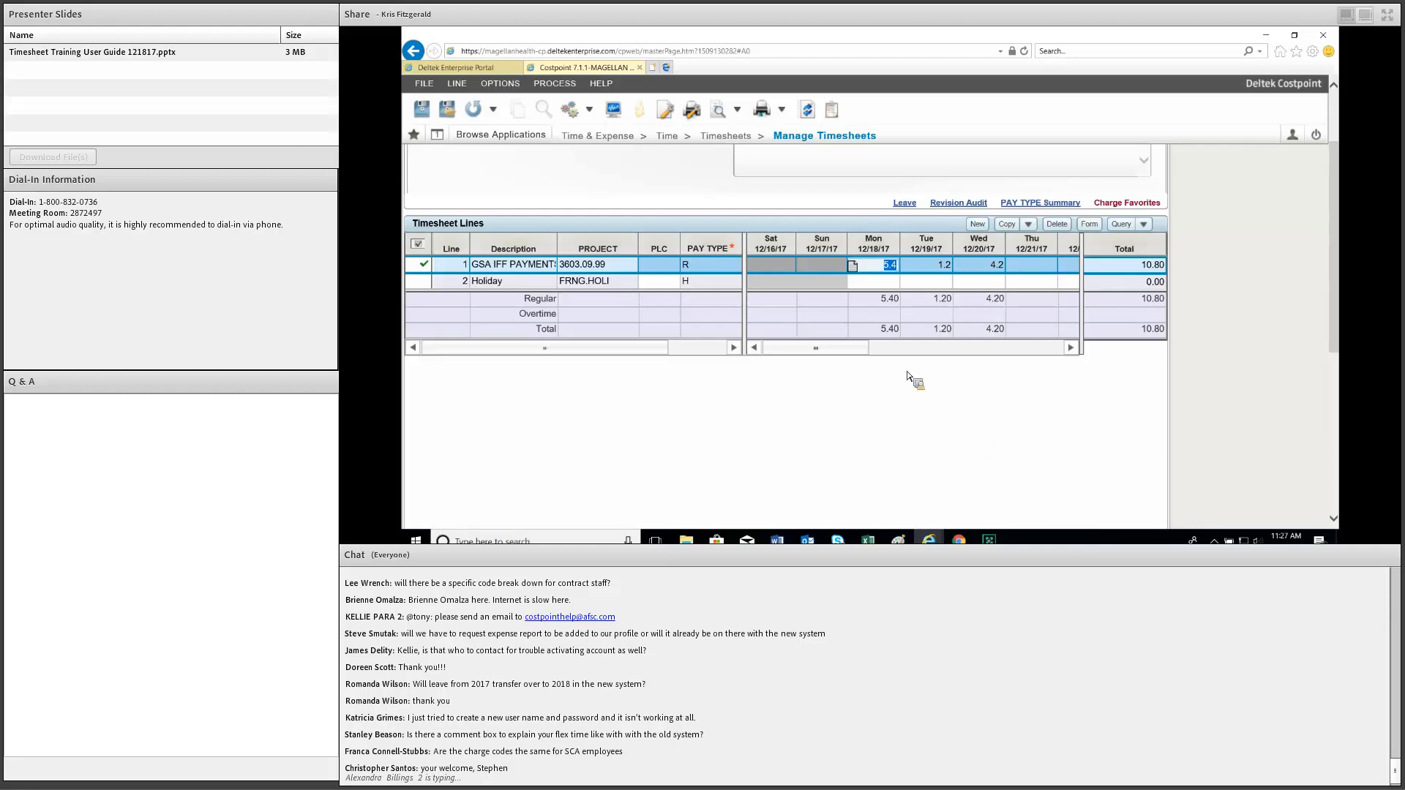
Review the GSA IFF Payments and Holiday lines totalling 10.80 hours.
{"action": "scroll", "coordinate": [596, 183], "scroll_direction": "up", "scroll_amount": 3}
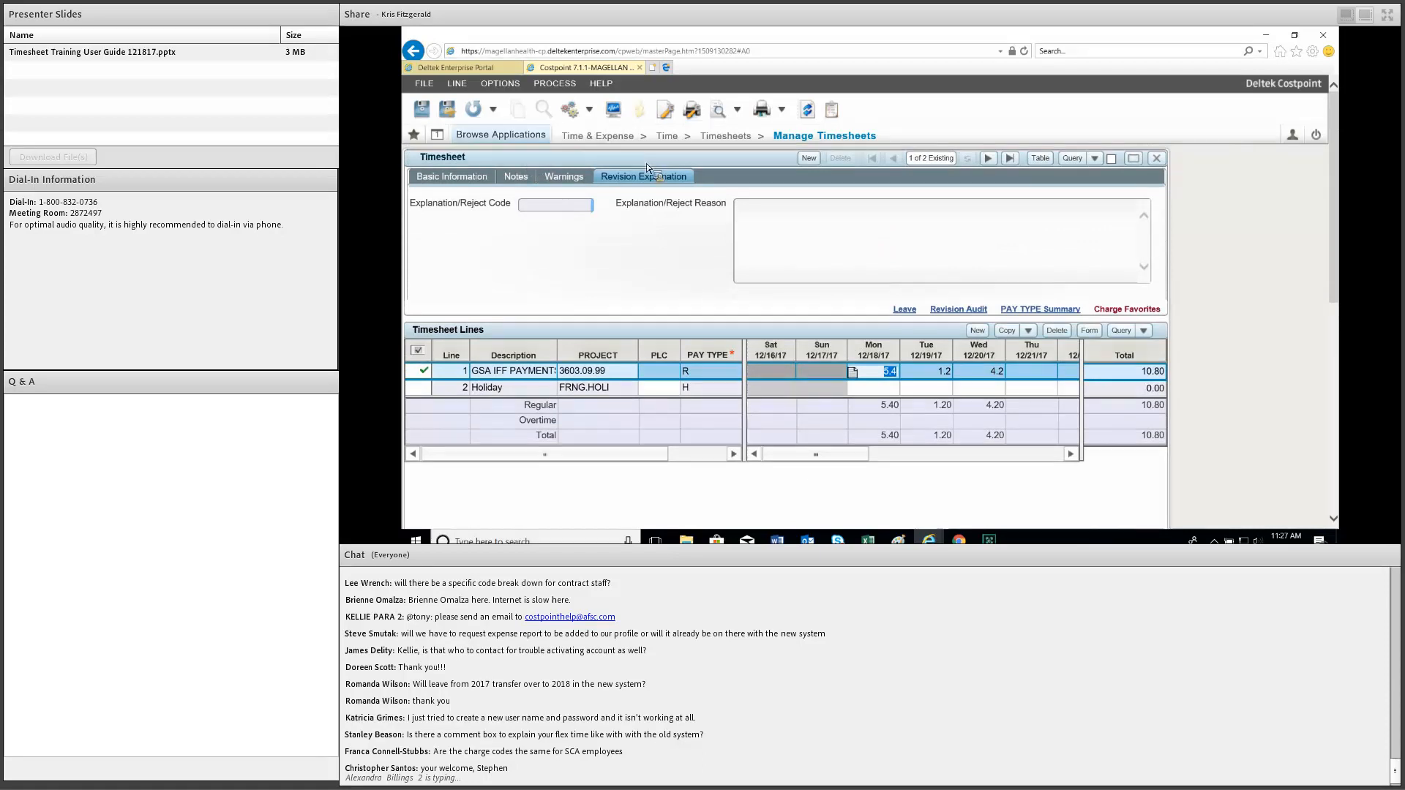
{"action": "left_click", "coordinate": [500, 134]}
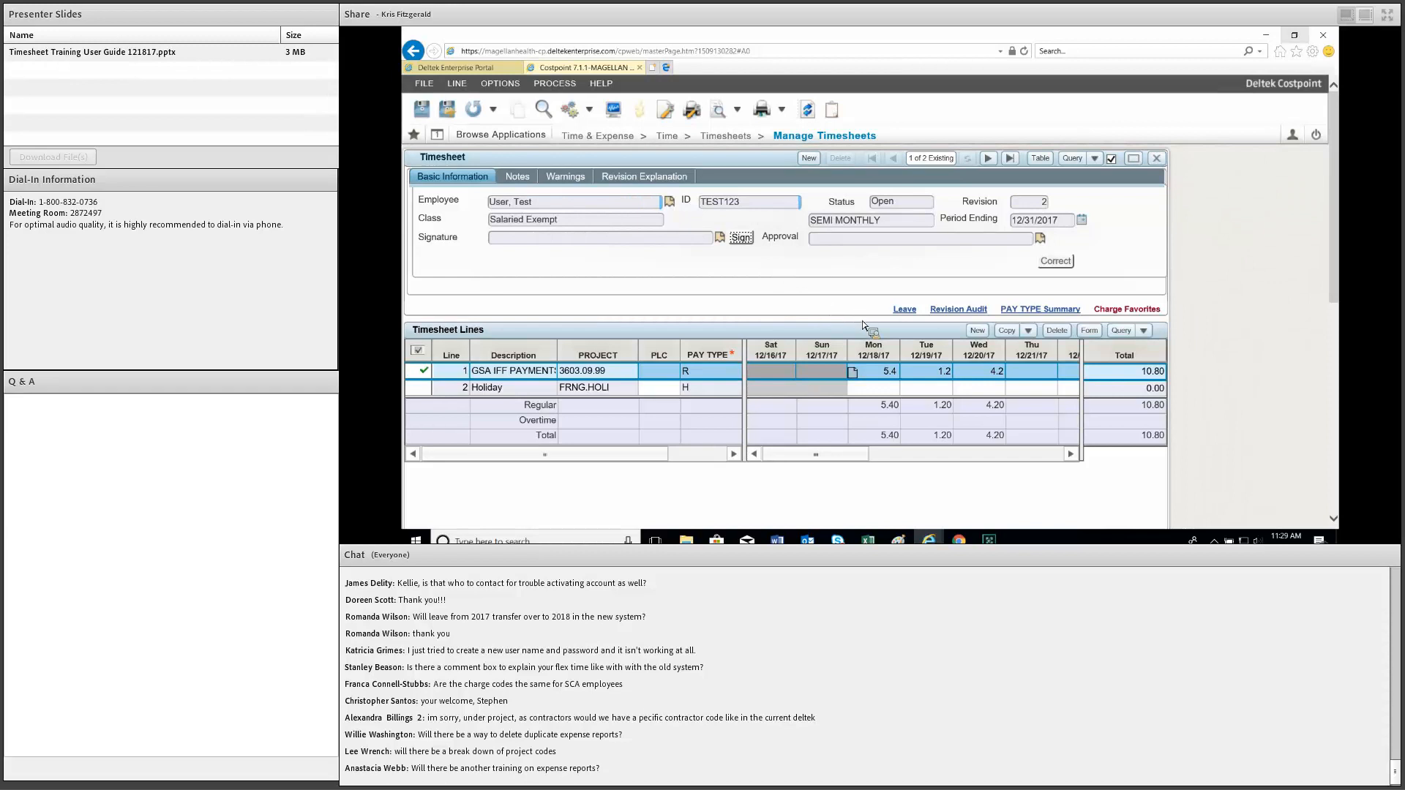
{"action": "scroll", "coordinate": [633, 467], "scroll_direction": "down", "scroll_amount": 1}
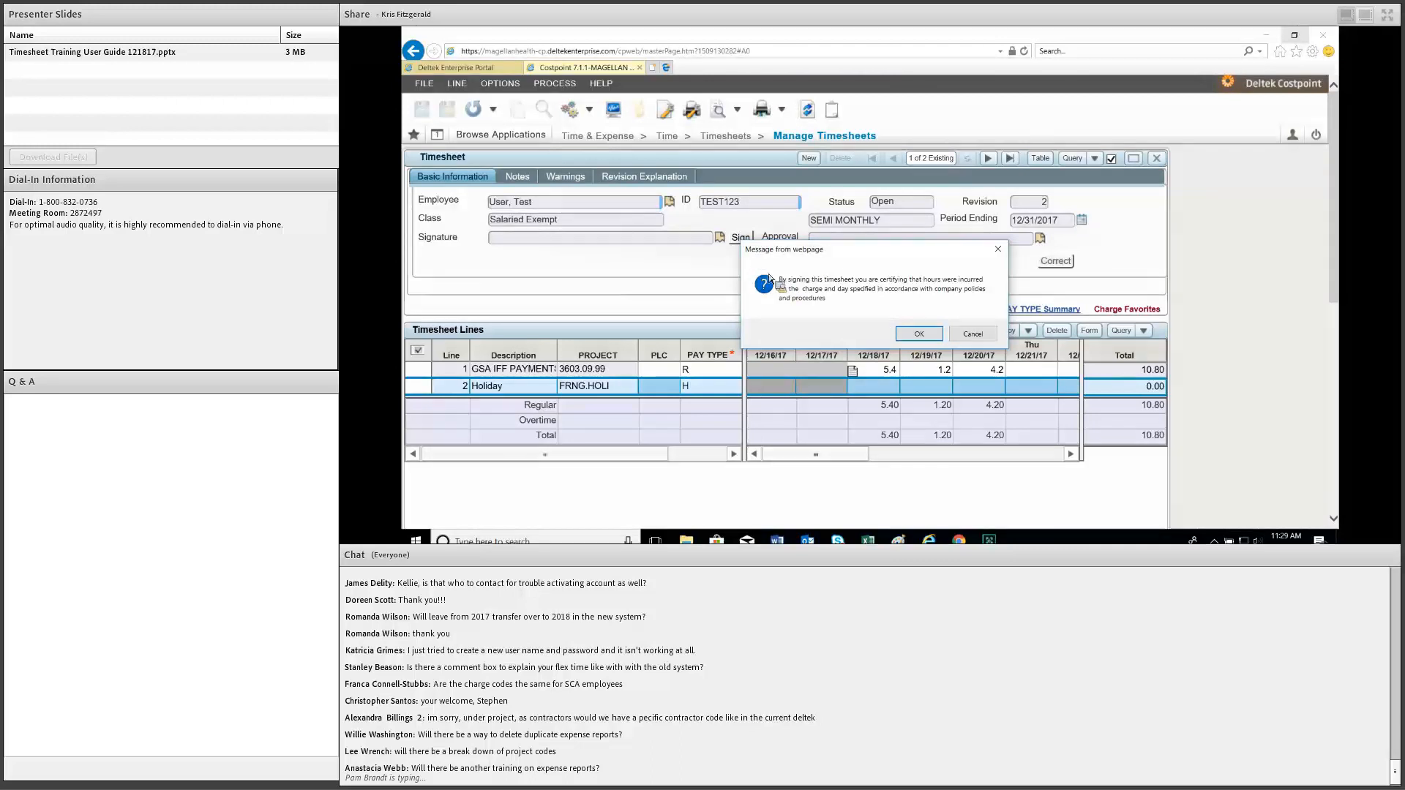
Accept the signing certification for the 10.80-hour timesheet.
{"action": "key", "text": "Return"}
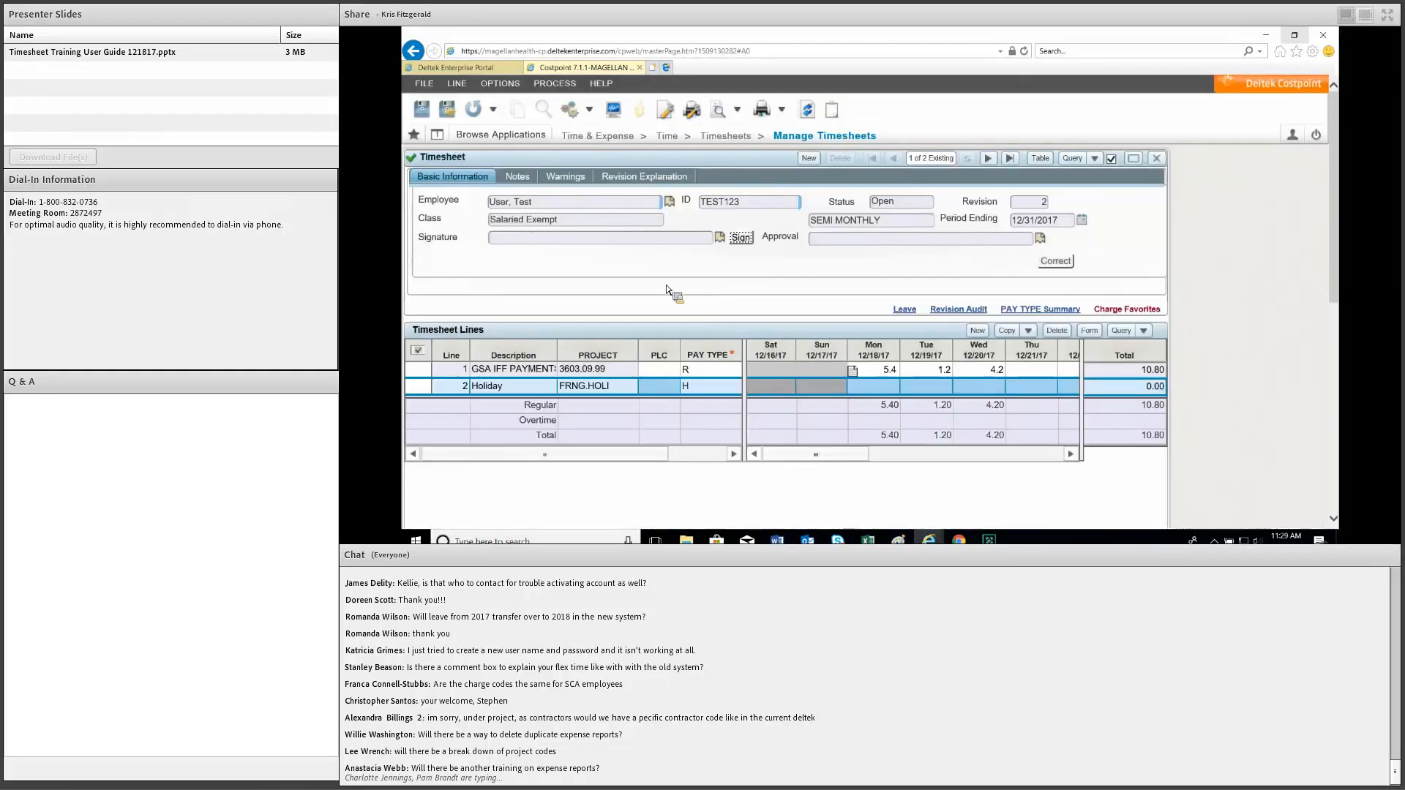
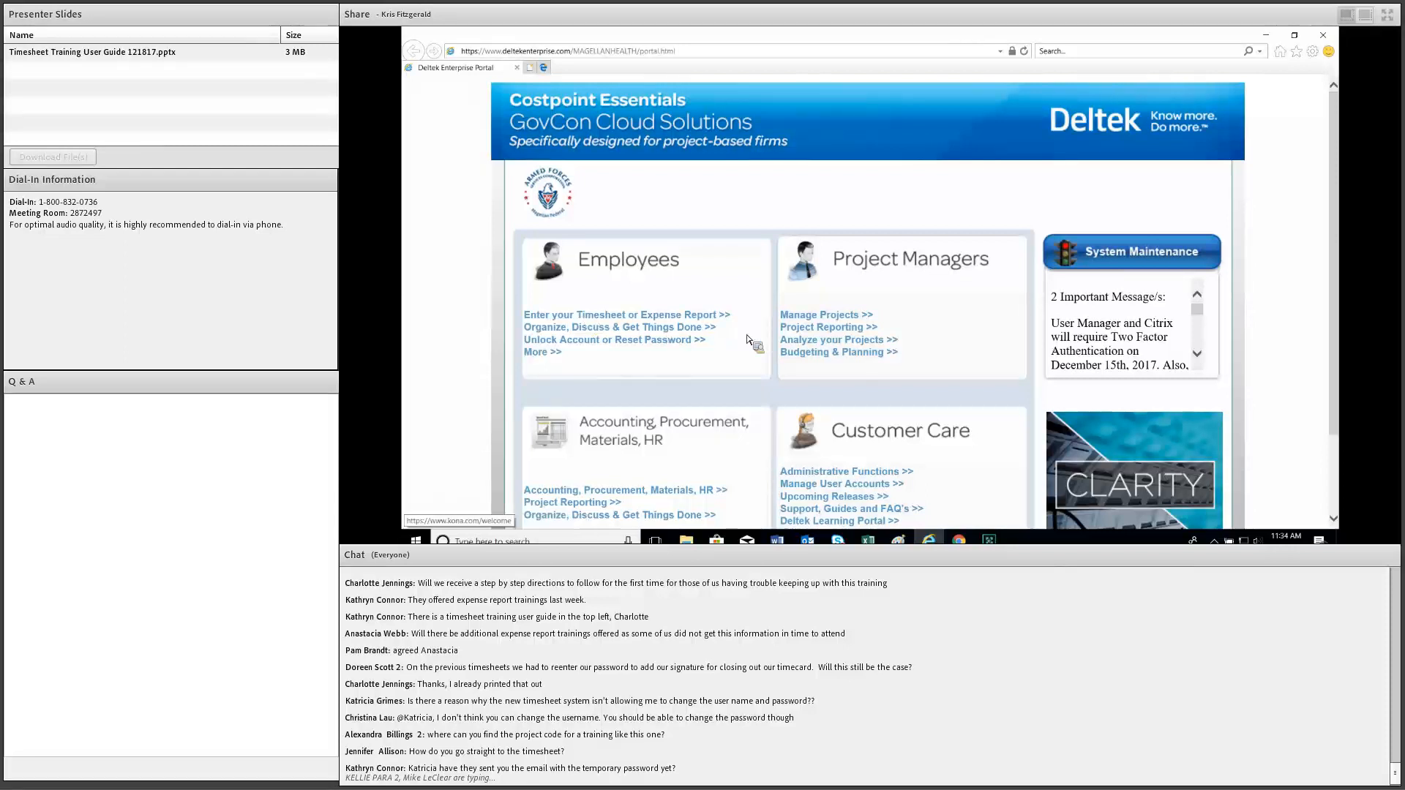
On the Costpoint login page, enter the password and set the application to TMMTIMESHEET under additional criteria.
{"action": "left_click", "coordinate": [810, 338]}
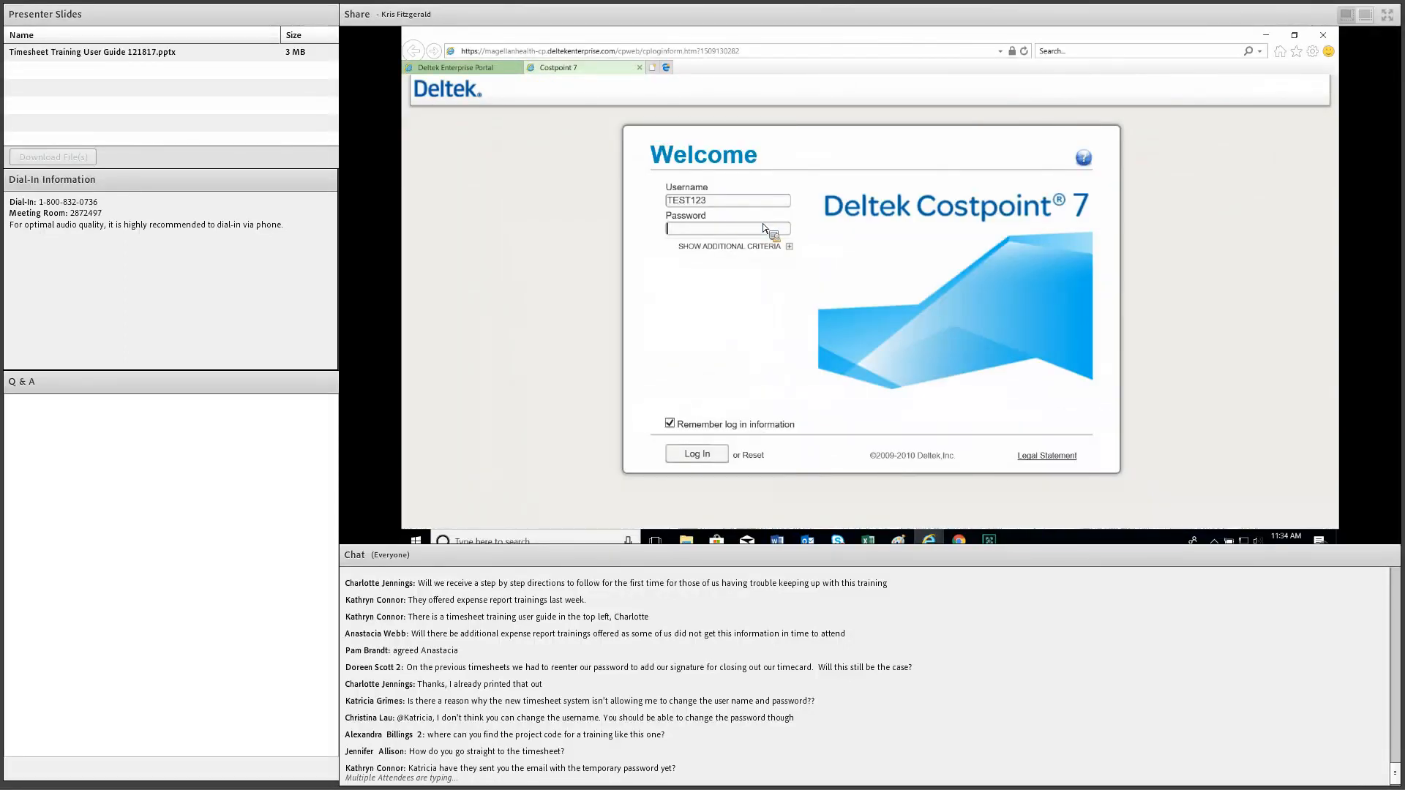
{"action": "type", "text": "**********"}
{"action": "left_click", "coordinate": [720, 248]}
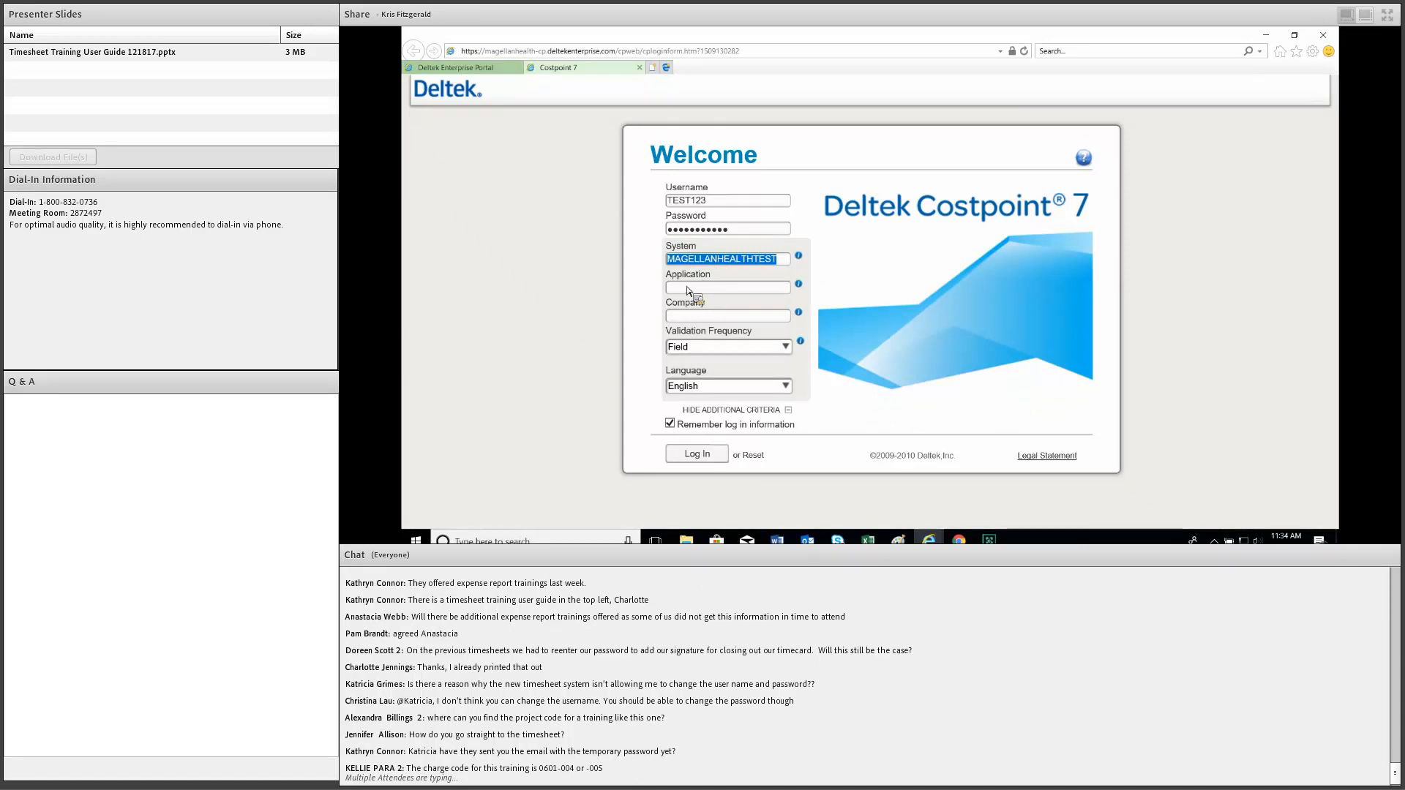
{"action": "left_click", "coordinate": [703, 291]}
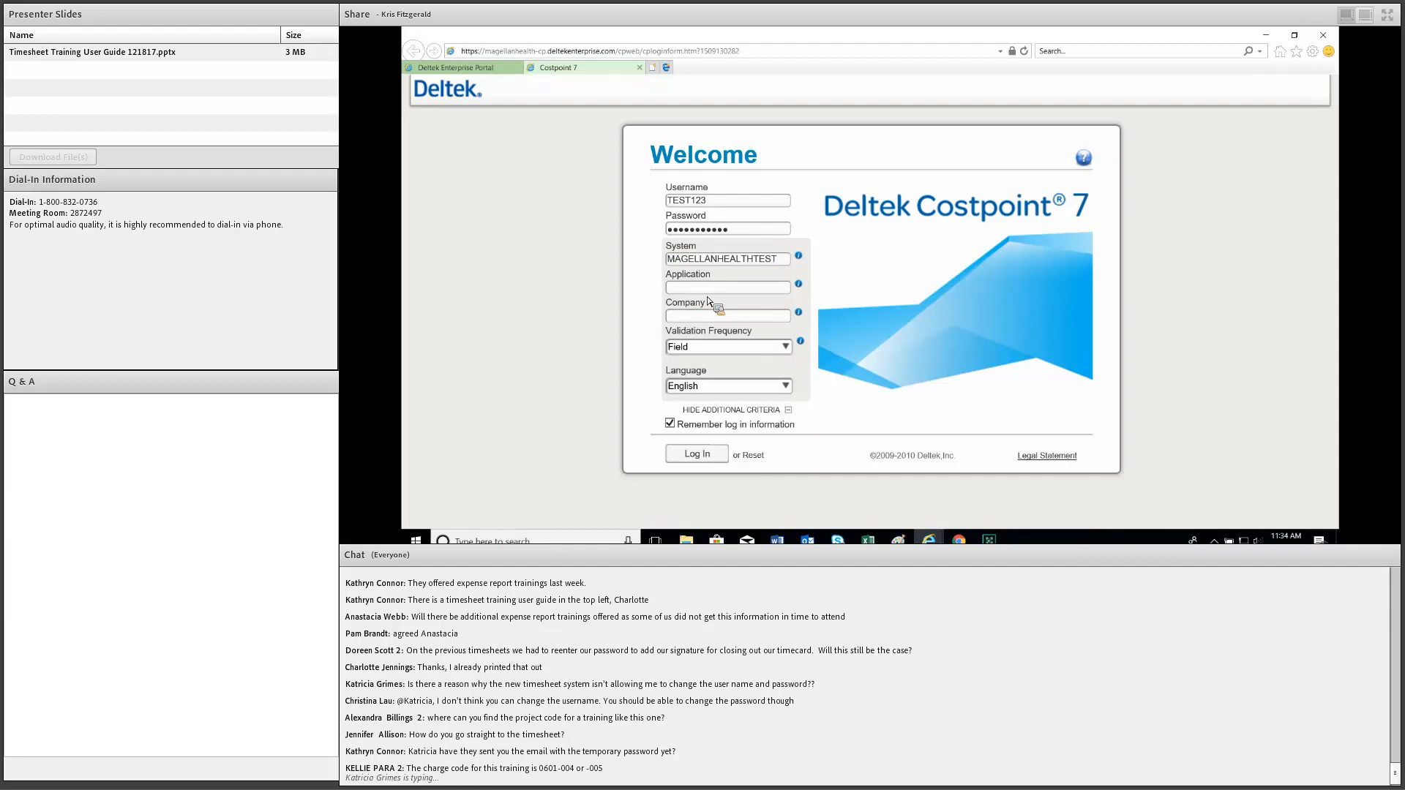
{"action": "type", "text": "TMM"}
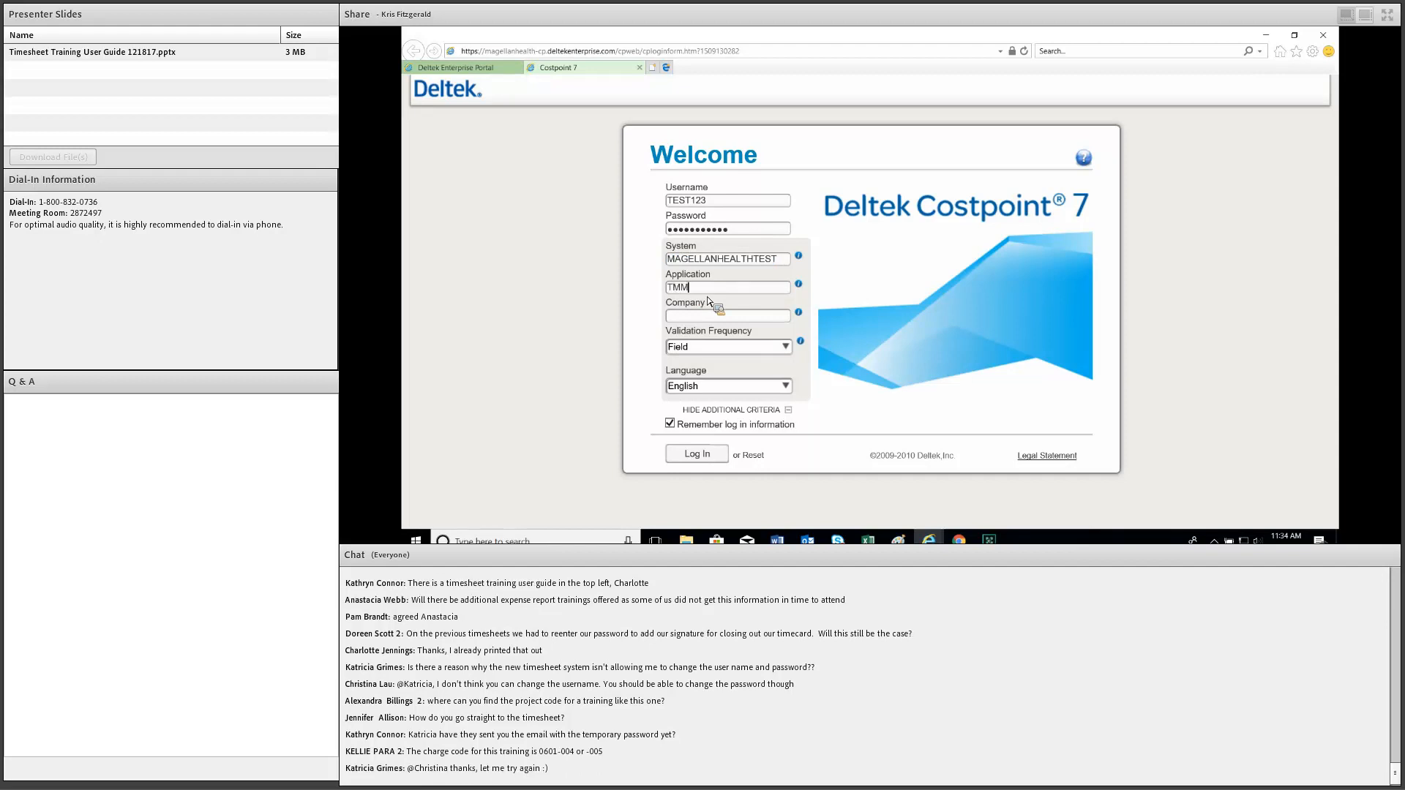
{"action": "type", "text": "TIMESHEET"}
Log in and open Manage Timesheets to show the 12/31/2017 timesheet with 10.80 hours.
{"action": "key", "text": "Return"}
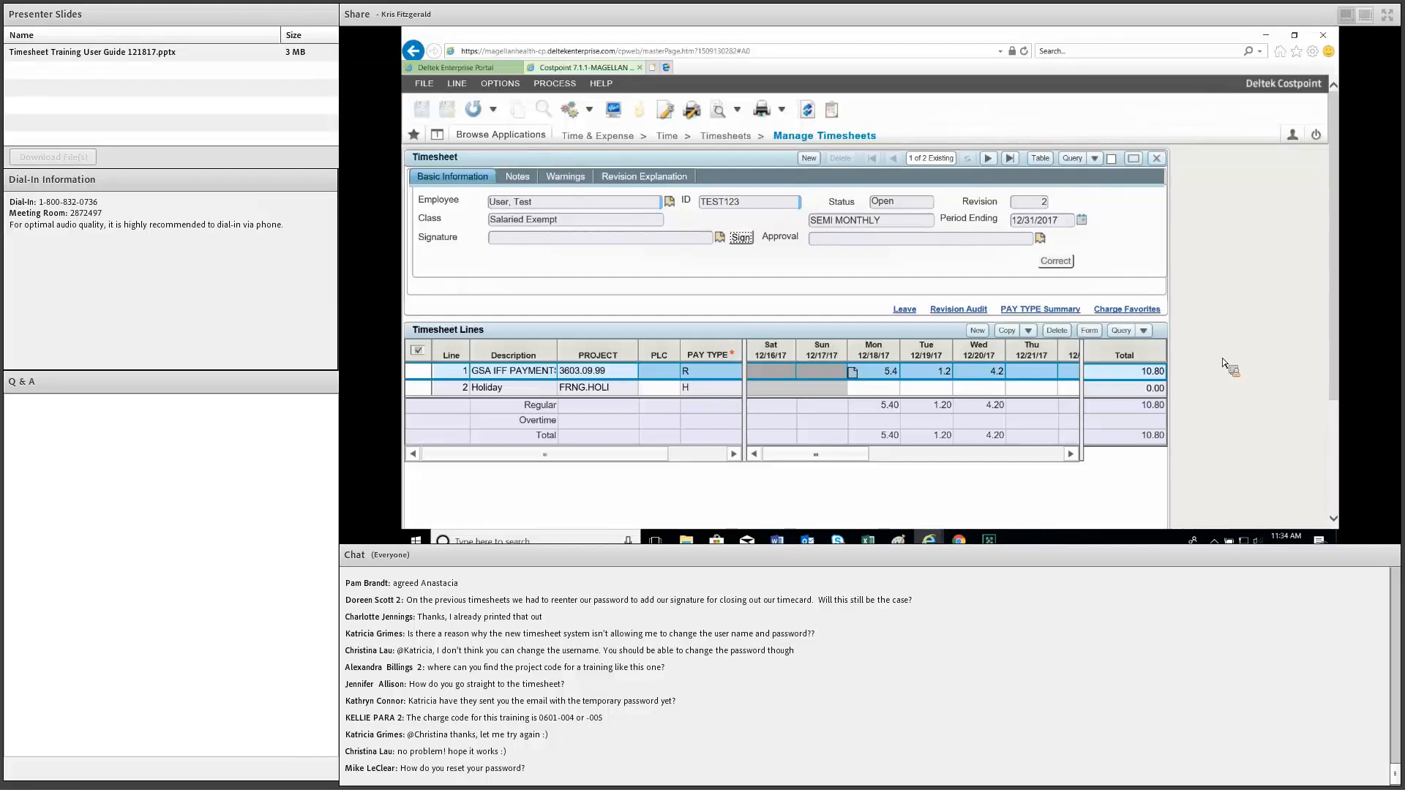
{"action": "left_click", "coordinate": [501, 135]}
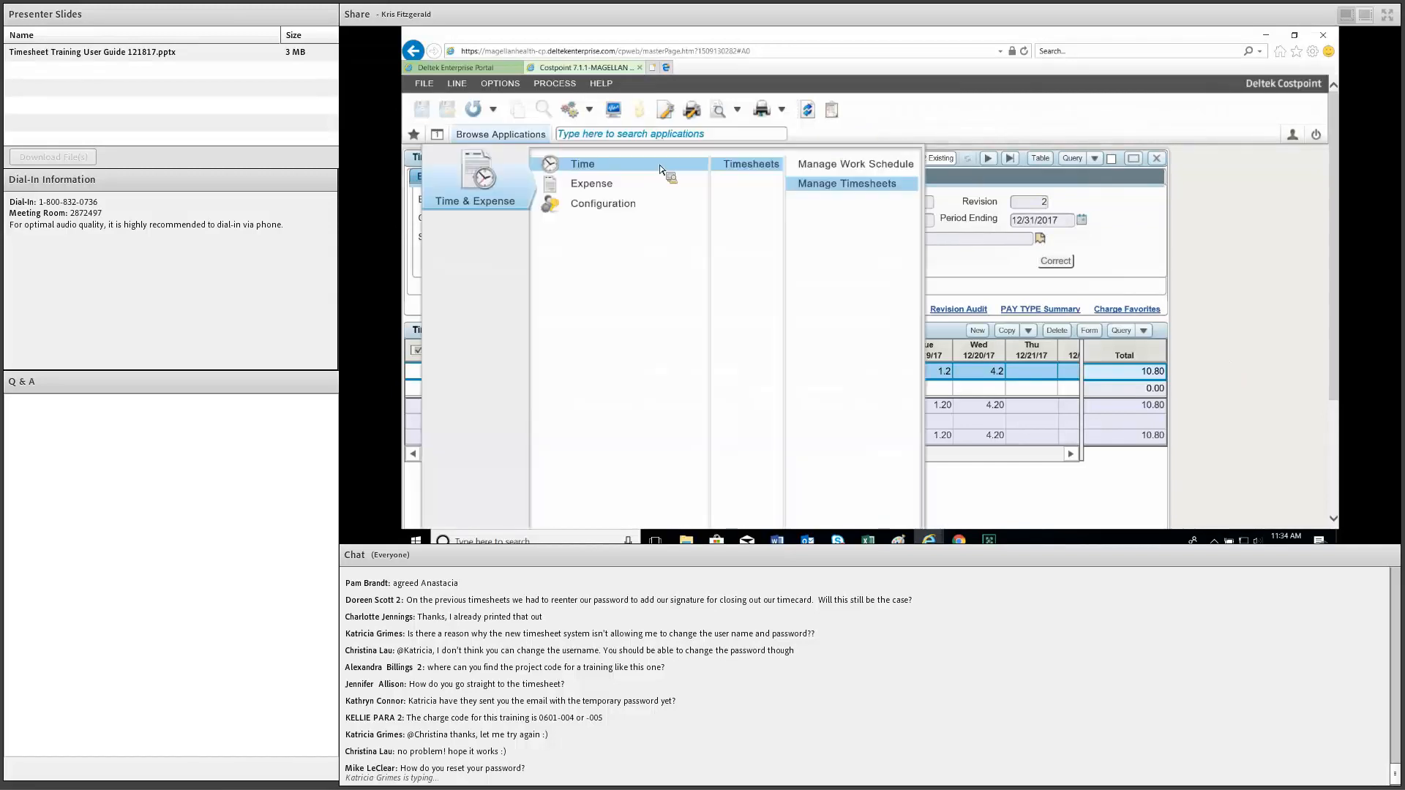
{"action": "left_click", "coordinate": [1007, 258]}
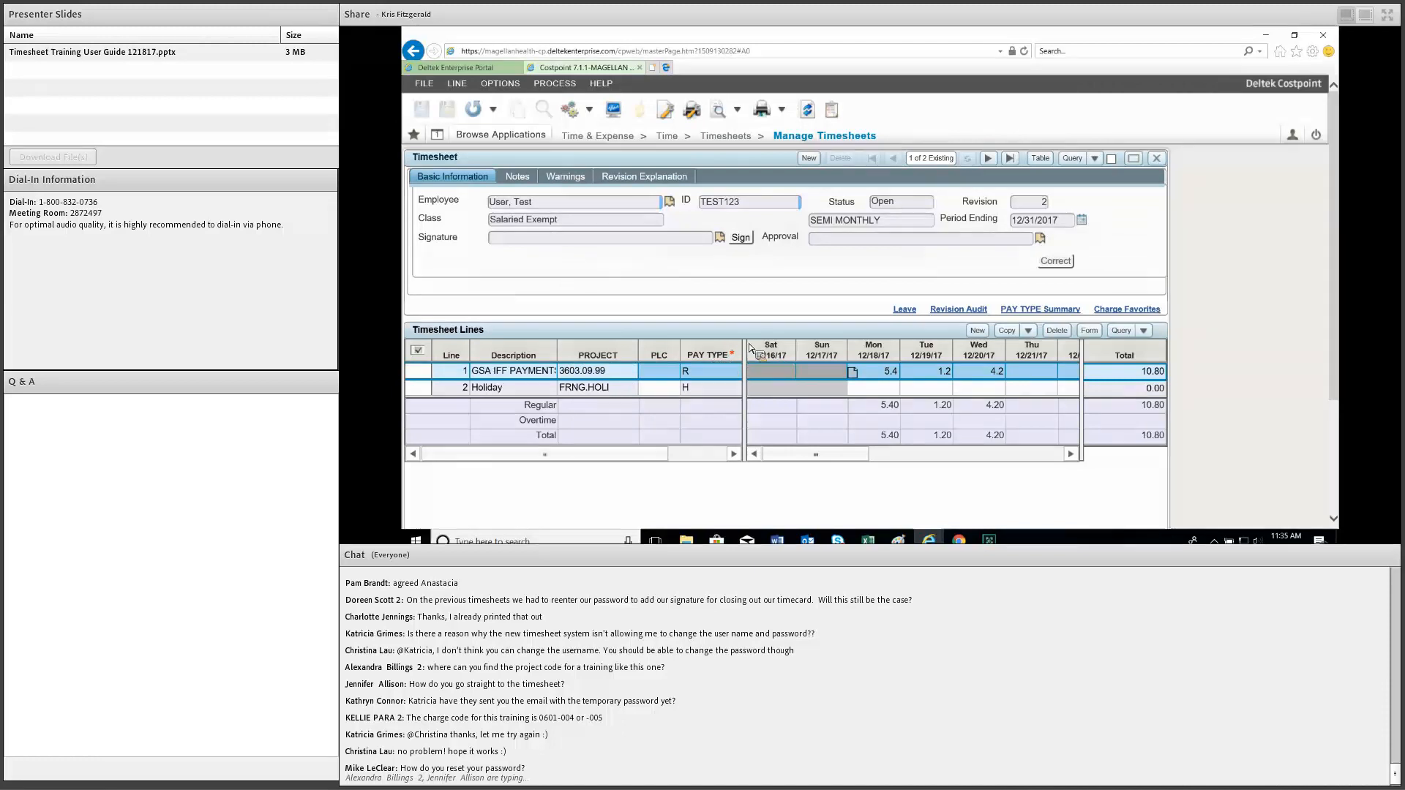
In Timesheet Lines, drag PAY TYPE in front of PLC and narrow the PROJECT column.
{"action": "scroll", "coordinate": [715, 262], "scroll_direction": "down", "scroll_amount": 2}
{"action": "scroll", "coordinate": [716, 262], "scroll_direction": "up", "scroll_amount": 1}
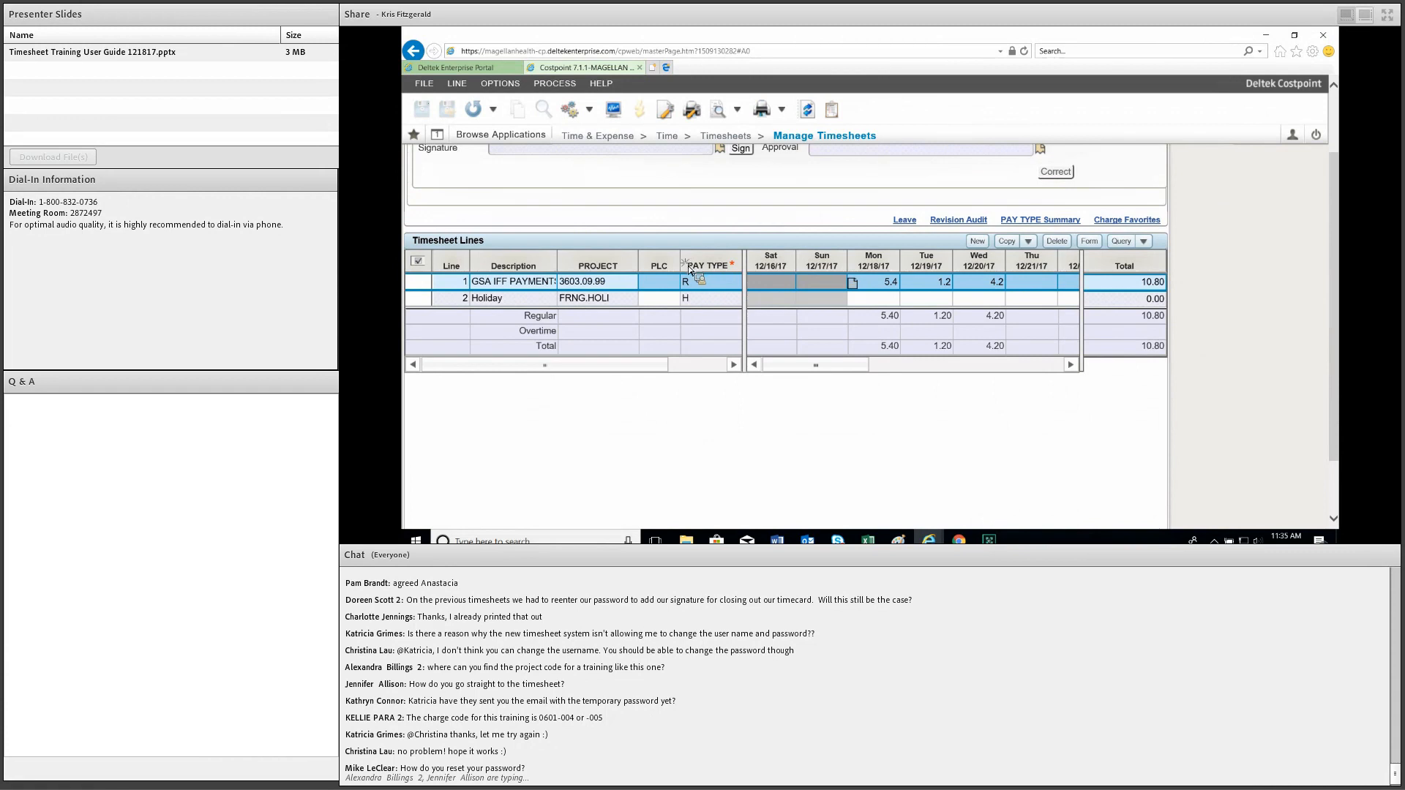
{"action": "left_click", "coordinate": [691, 265]}
{"action": "left_click_drag", "start_coordinate": [669, 278], "coordinate": [658, 281]}
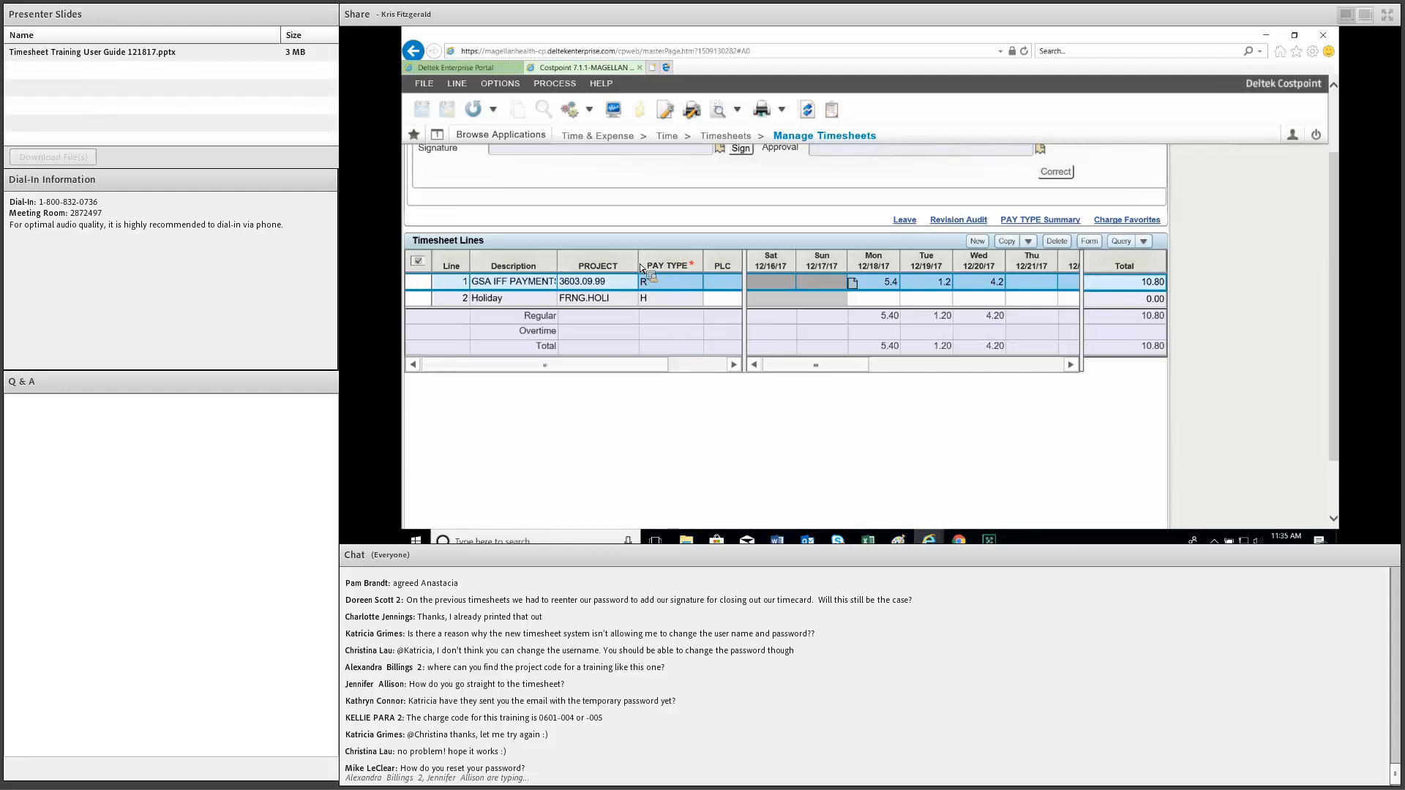
{"action": "left_click", "coordinate": [638, 265]}
{"action": "left_click_drag", "start_coordinate": [611, 330], "coordinate": [622, 316]}
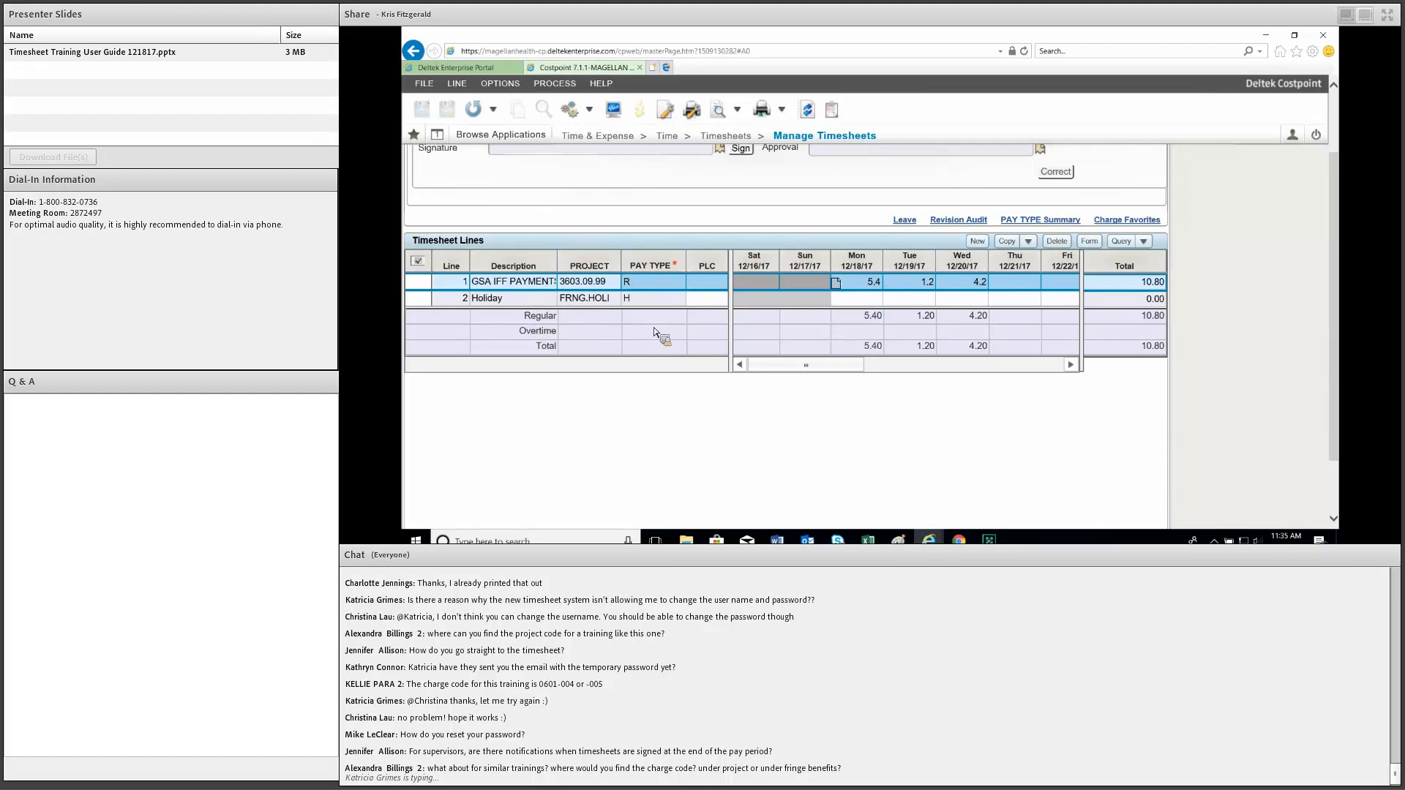
{"action": "left_click", "coordinate": [1293, 139]}
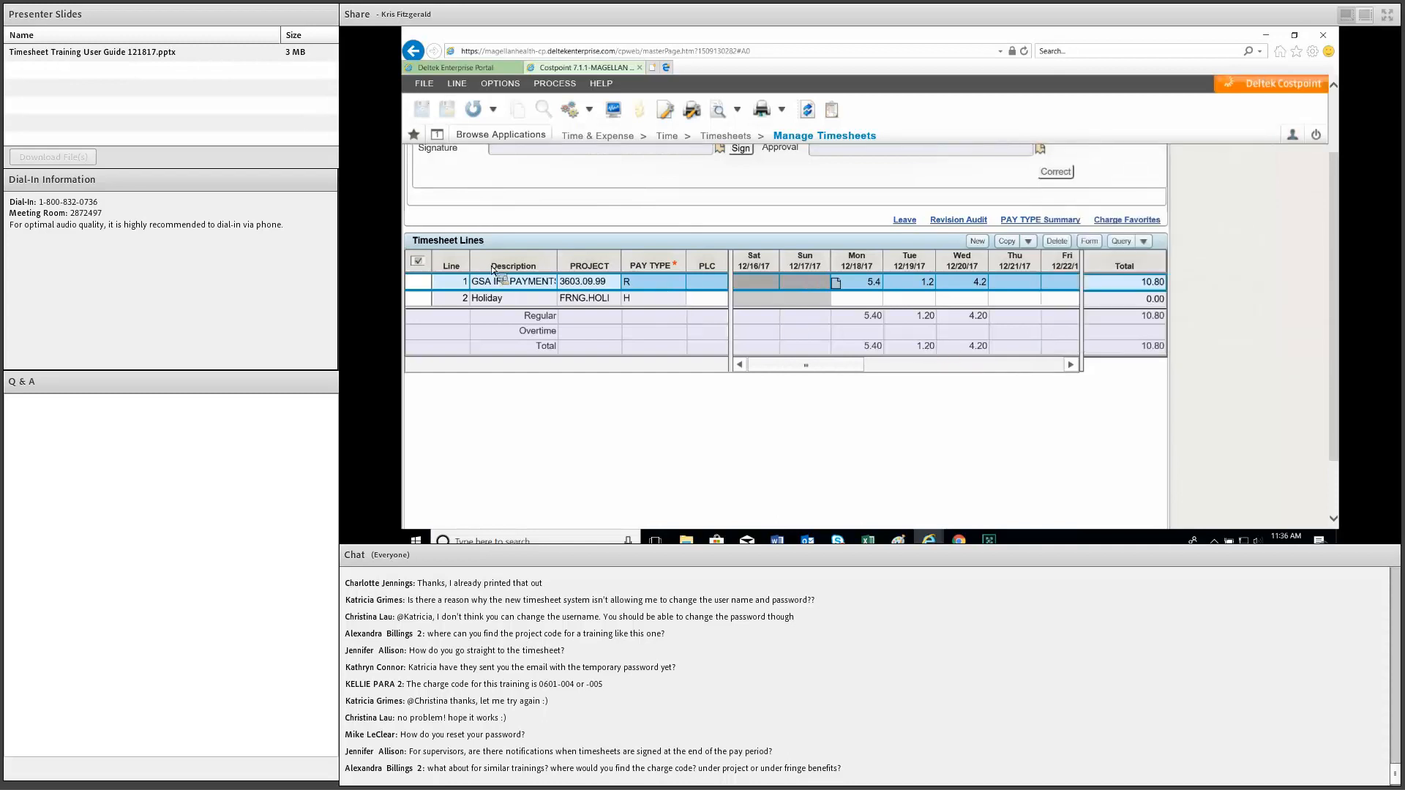
{"action": "left_click", "coordinate": [630, 282]}
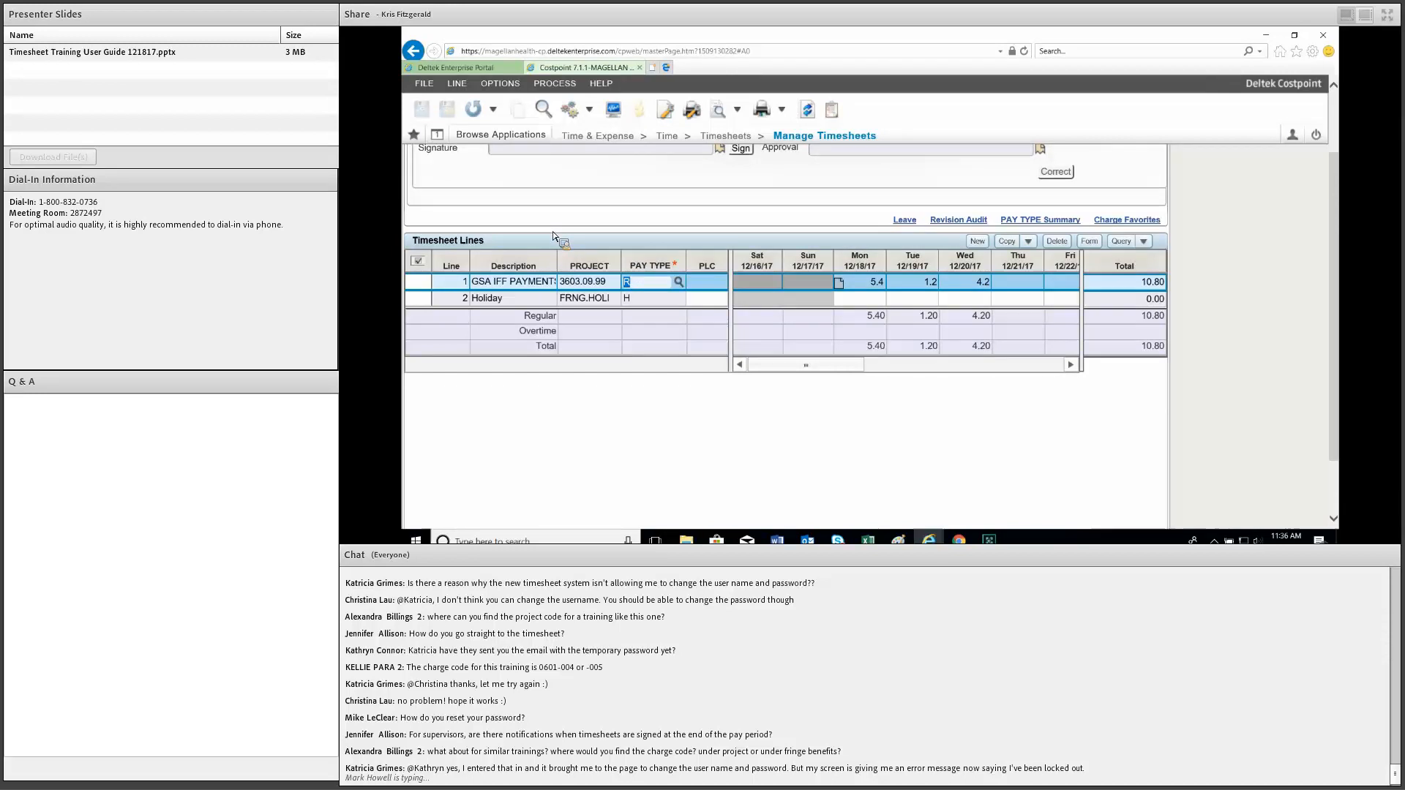
{"action": "scroll", "coordinate": [777, 287], "scroll_direction": "up", "scroll_amount": 2}
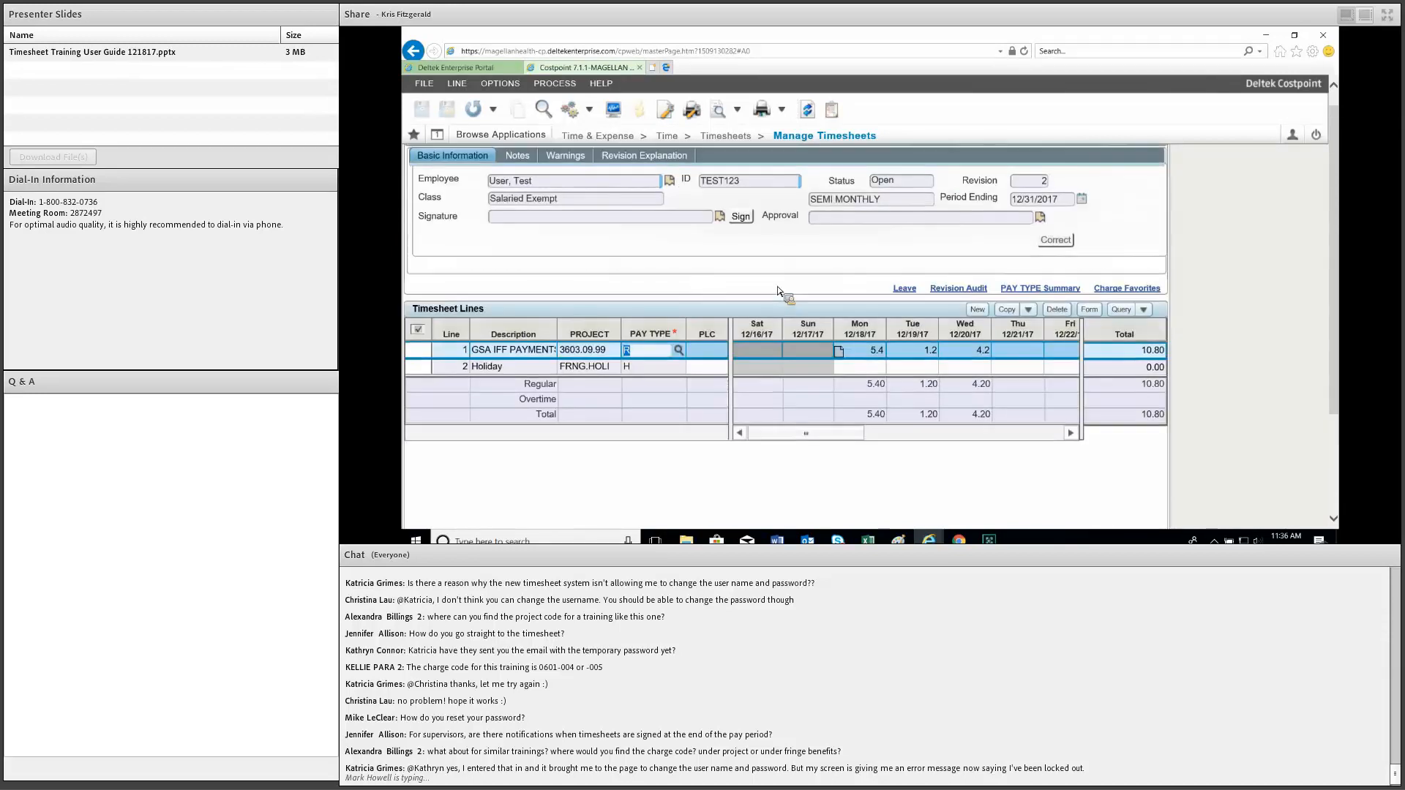